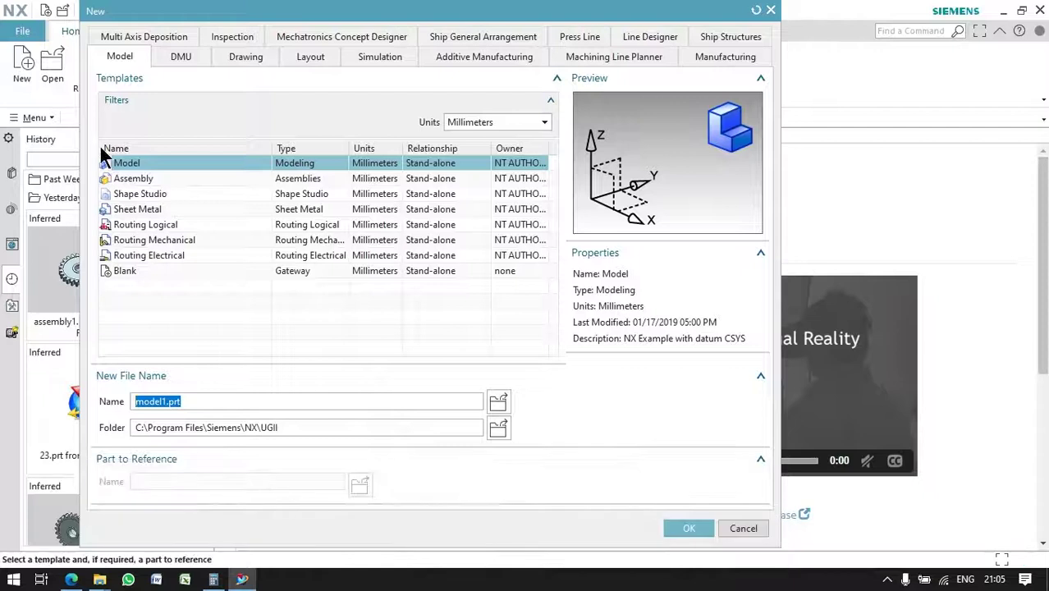
# Step: Create a new assembly and add an empty Model-template component named model1.prt
pyautogui.click(694, 533)
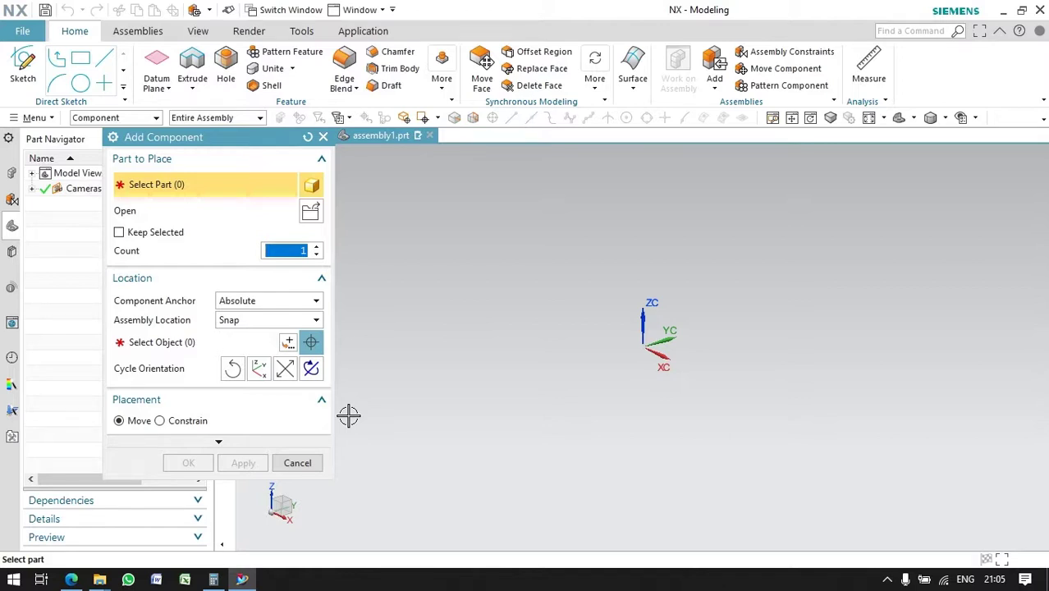
pyautogui.click(322, 137)
pyautogui.click(137, 30)
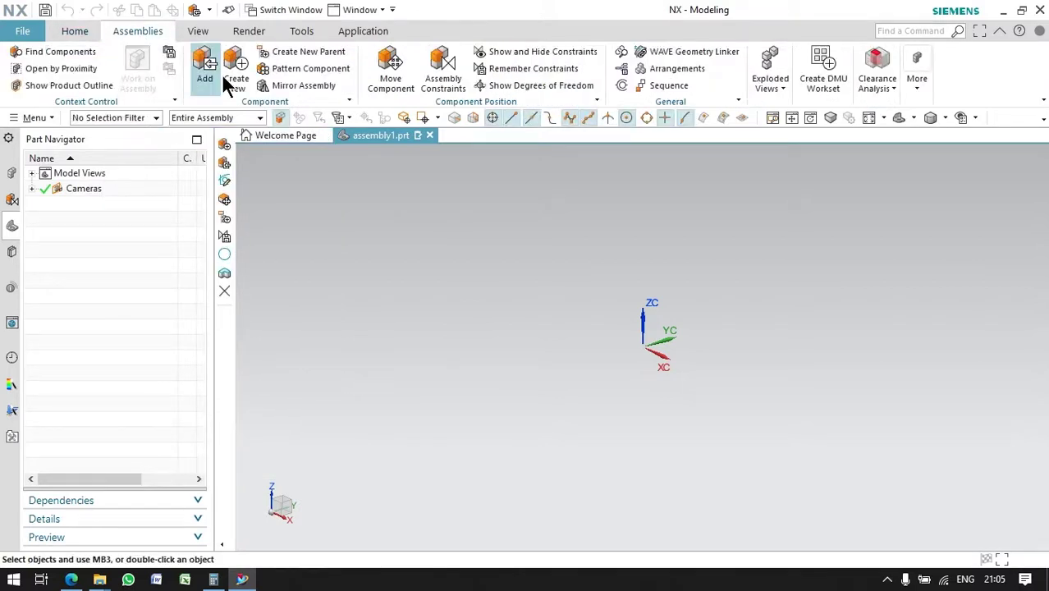
pyautogui.click(236, 69)
pyautogui.click(130, 143)
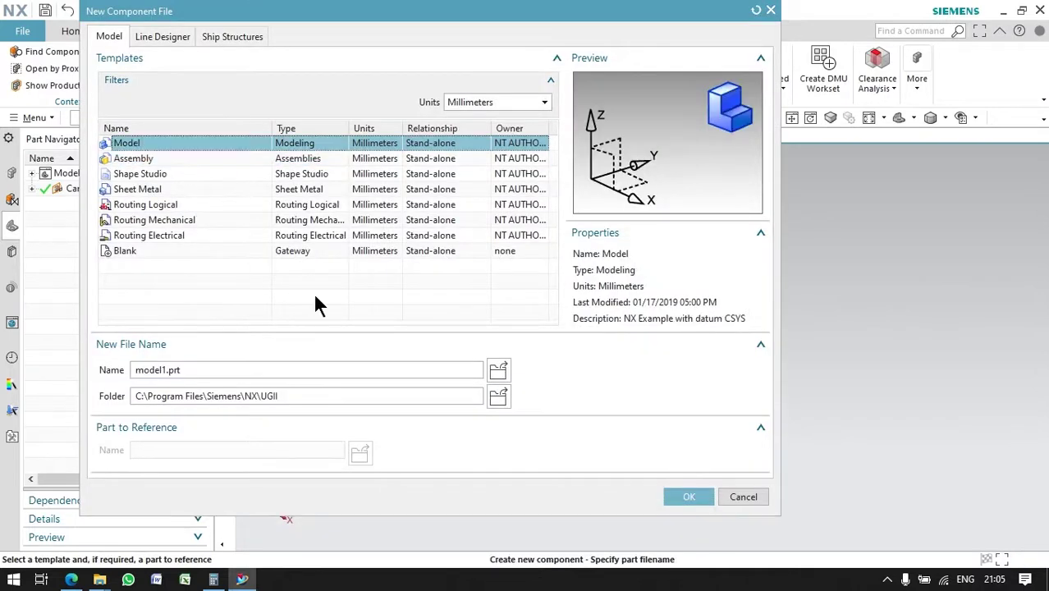
pyautogui.click(669, 496)
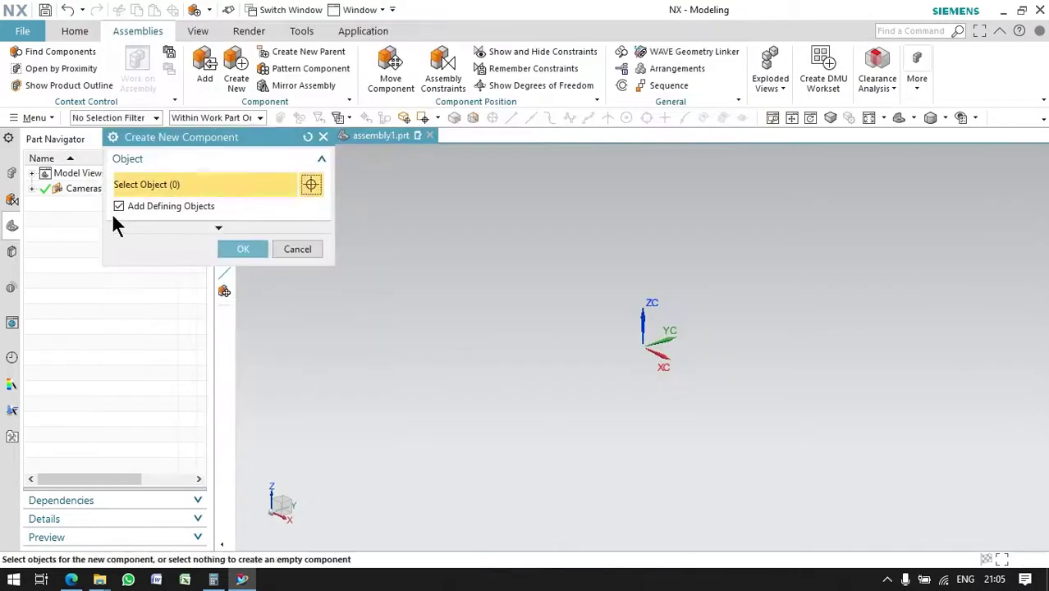
pyautogui.click(238, 246)
# Step: Make model1 the work part from the assembly structure
pyautogui.click(16, 177)
pyautogui.doubleClick(92, 207)
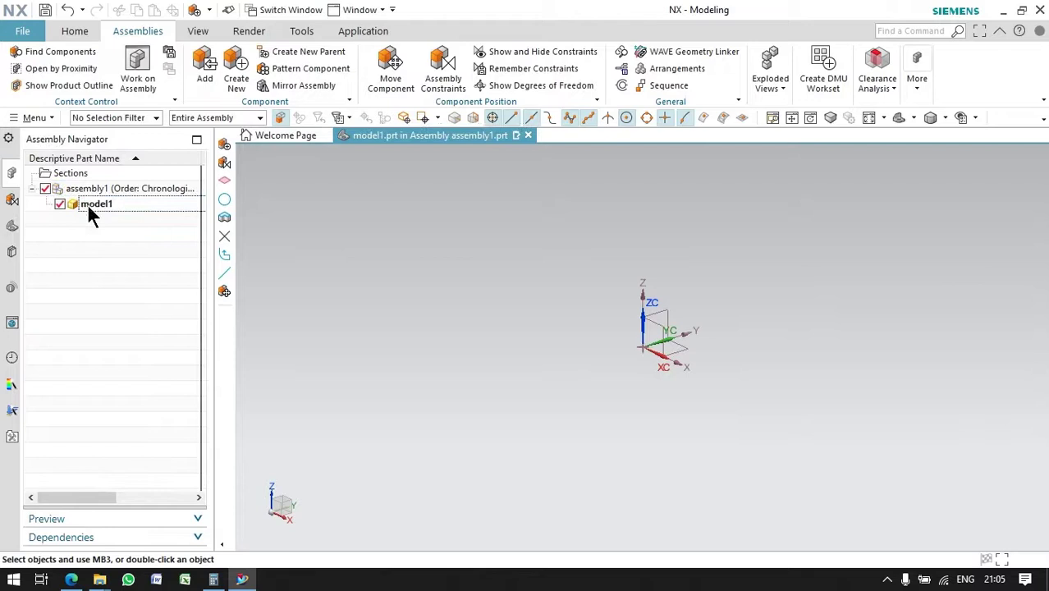
pyautogui.click(11, 225)
# Step: Start a new sketch on the XY plane
pyautogui.click(73, 30)
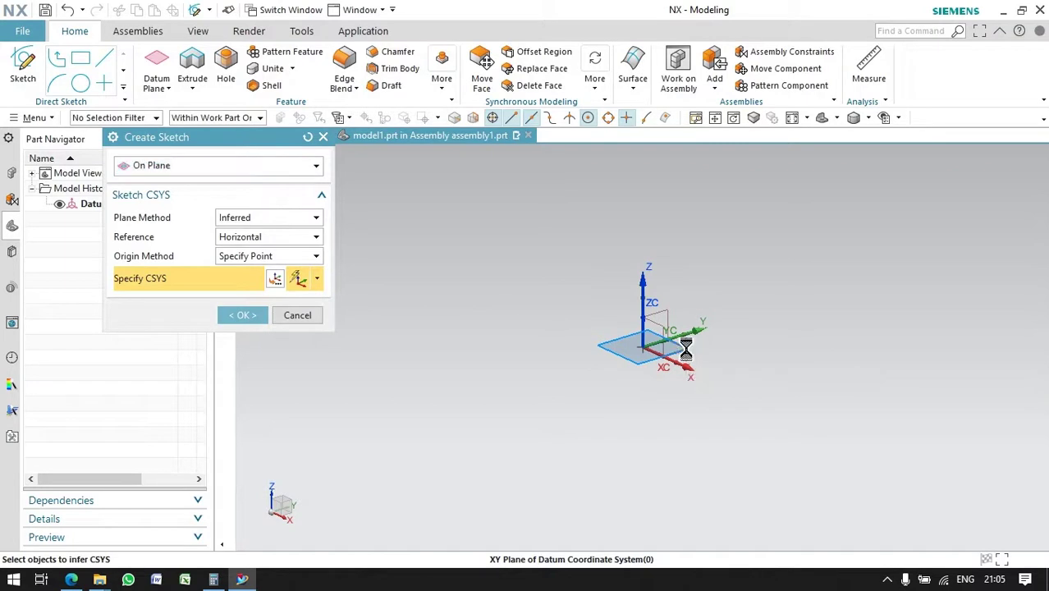
pyautogui.click(686, 350)
pyautogui.click(261, 317)
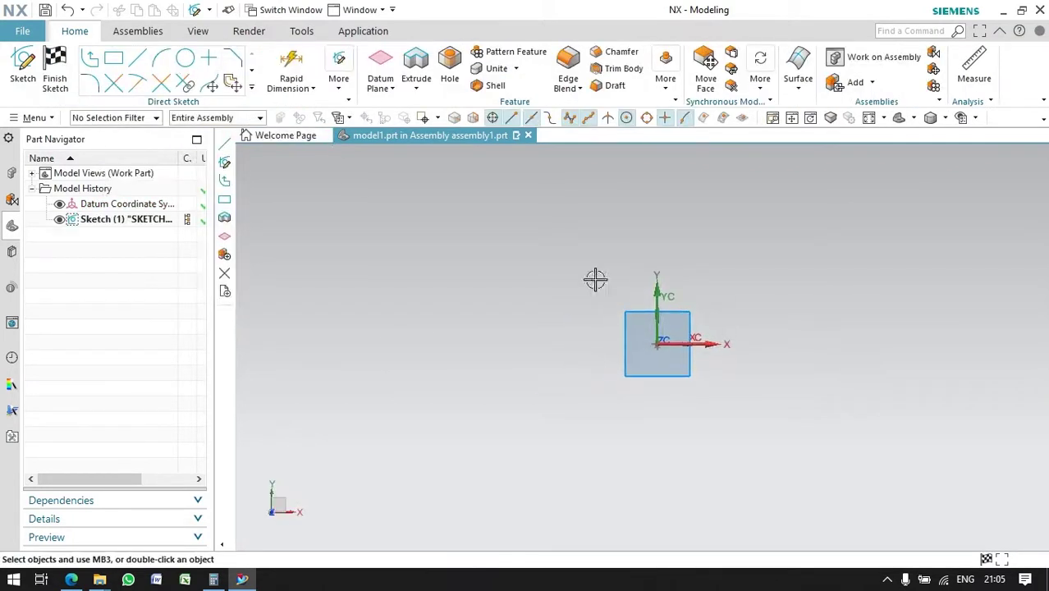
# Step: Draw concentric circles at the origin with diameters 100, 94, 92 and 106.382
pyautogui.click(194, 64)
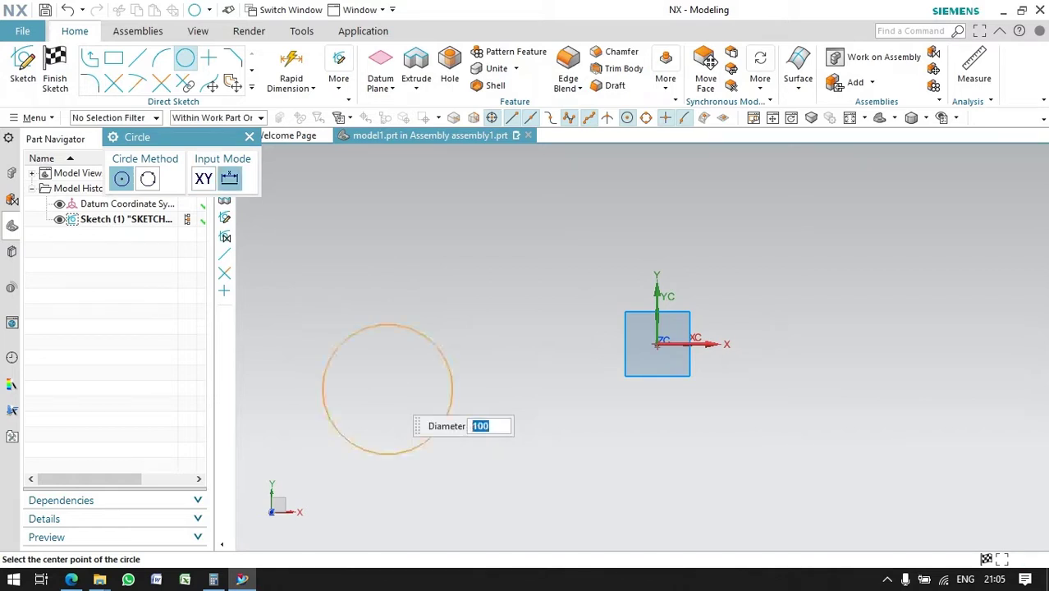
pyautogui.click(656, 343)
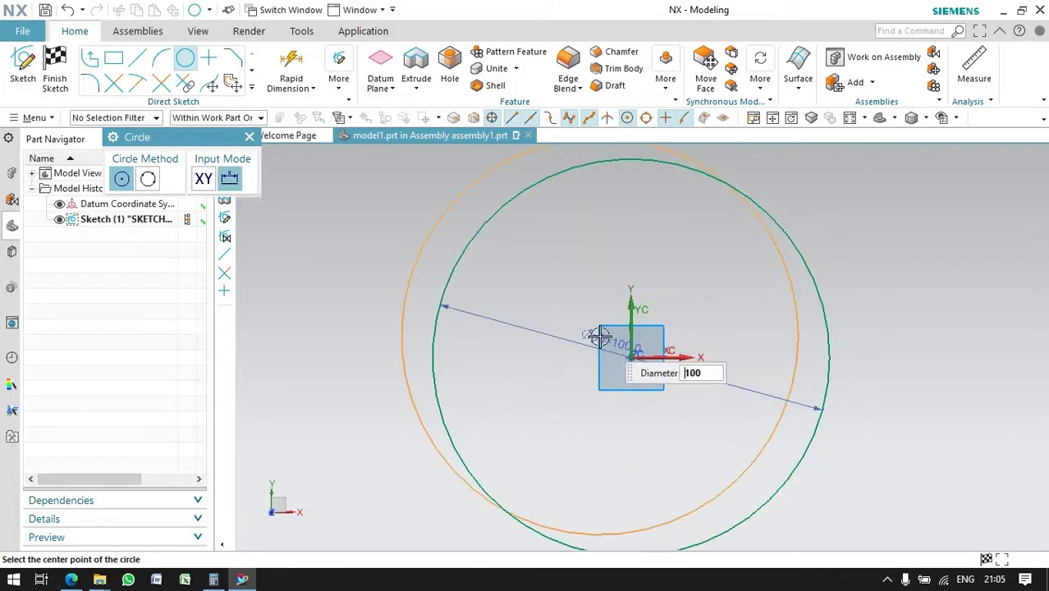
pyautogui.write('*0.94')
pyautogui.press('Return')
pyautogui.click(631, 355)
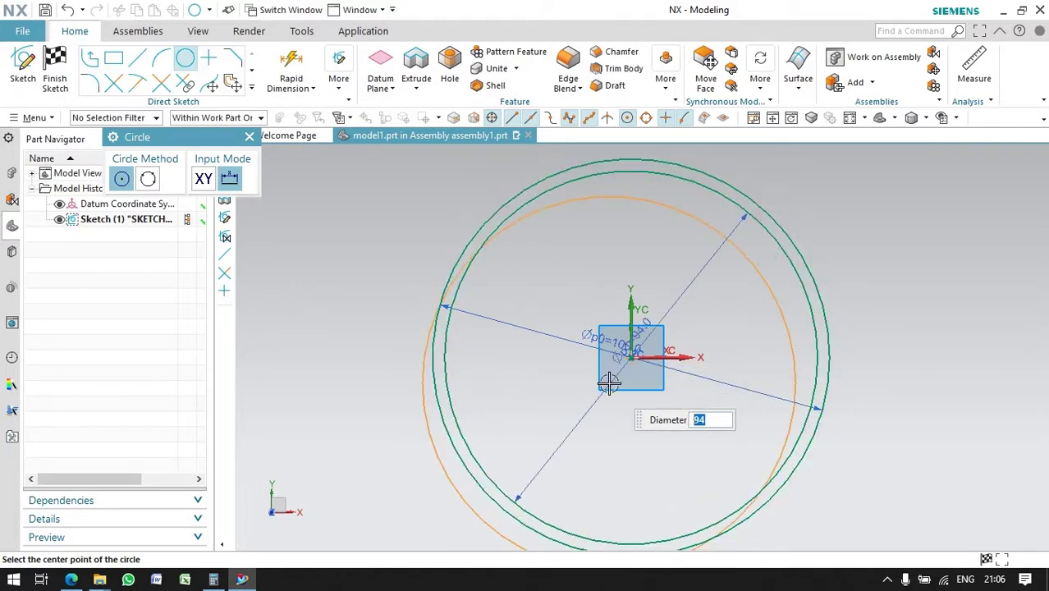
pyautogui.write('92')
pyautogui.press('Return')
pyautogui.click(630, 356)
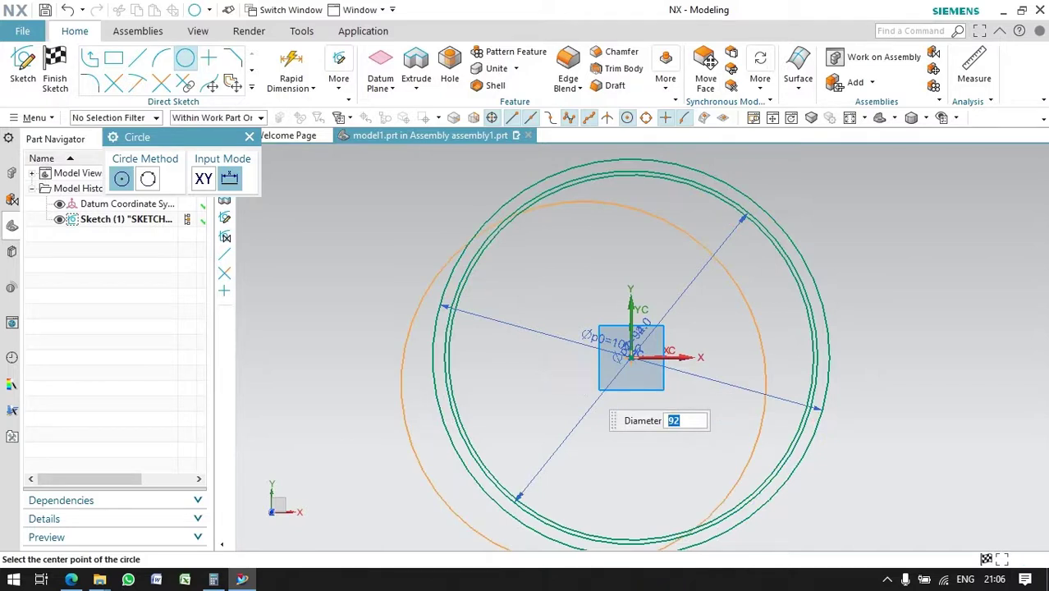
pyautogui.write('94')
pyautogui.press('Return')
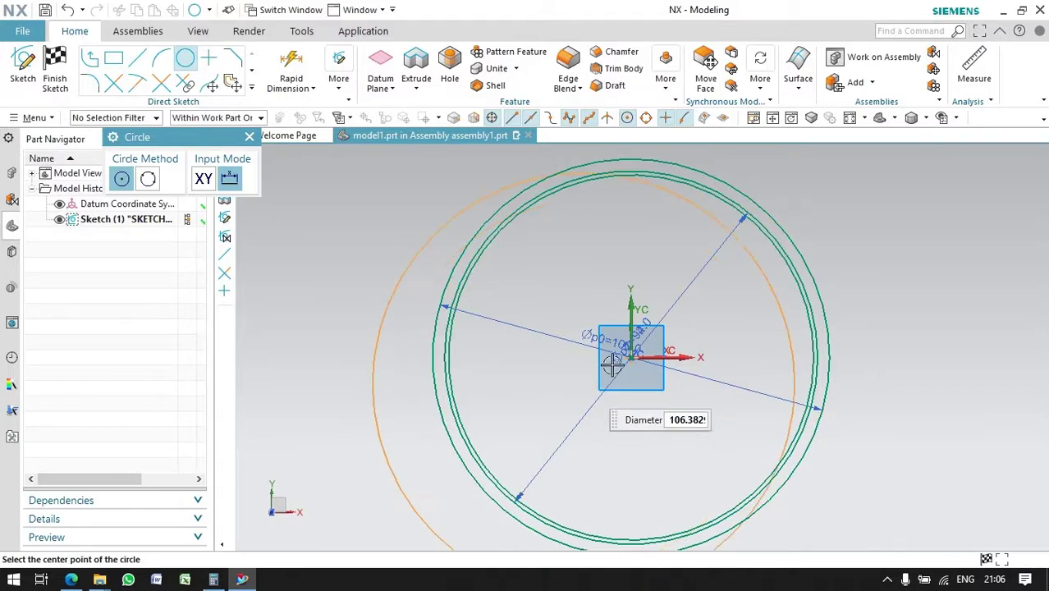
pyautogui.click(627, 354)
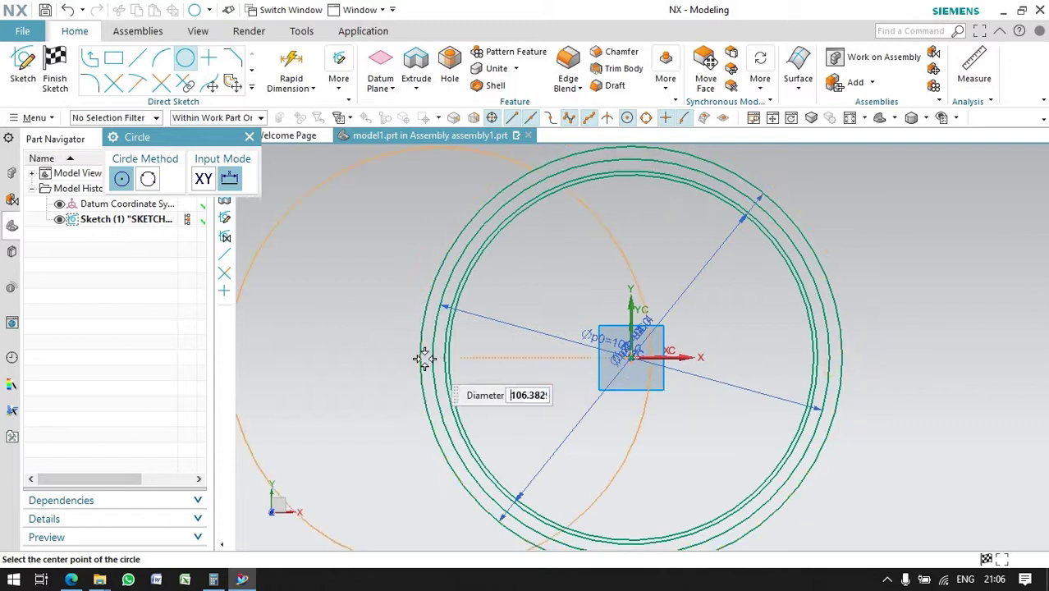
pyautogui.press('Escape')
# Step: Draw two connected lines through the origin, the second 64 long
pyautogui.press('z')
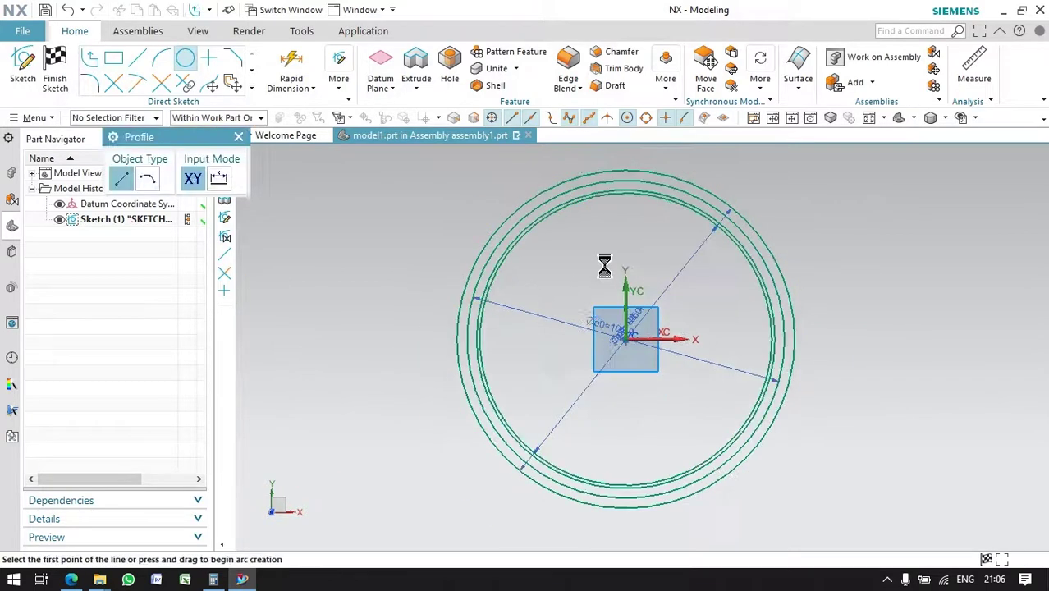
pyautogui.scroll(2, 604, 270)
pyautogui.write('-15')
pyautogui.press('Return')
pyautogui.scroll(-2, 566, 408)
pyautogui.click(566, 408)
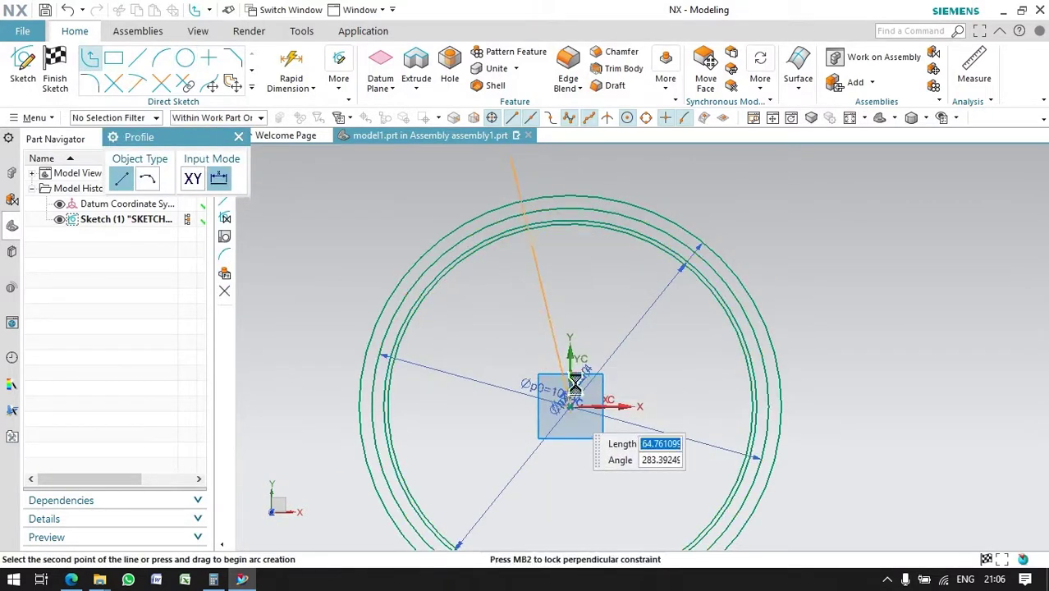
pyautogui.write('64')
pyautogui.press('Tab')
pyautogui.write('72')
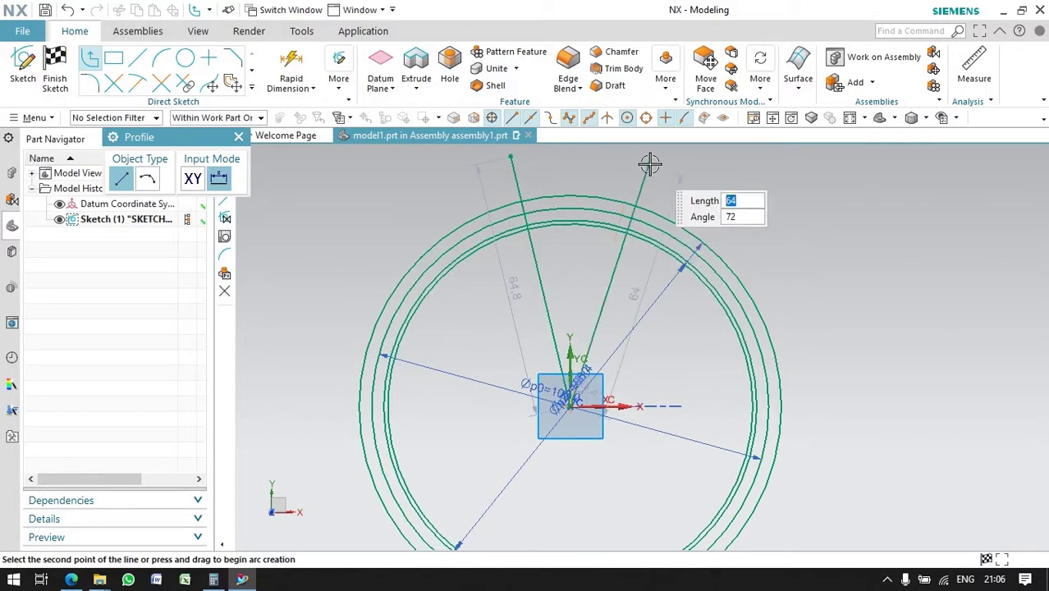
pyautogui.press('Return')
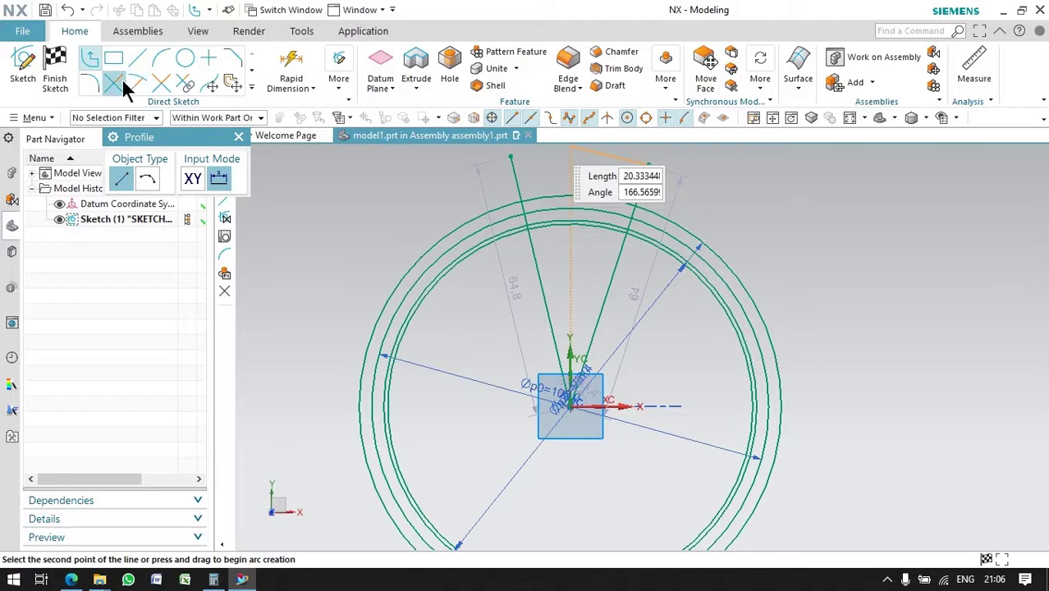
# Step: Dimension the first line 5° off the vertical axis using 90/18
pyautogui.click(290, 62)
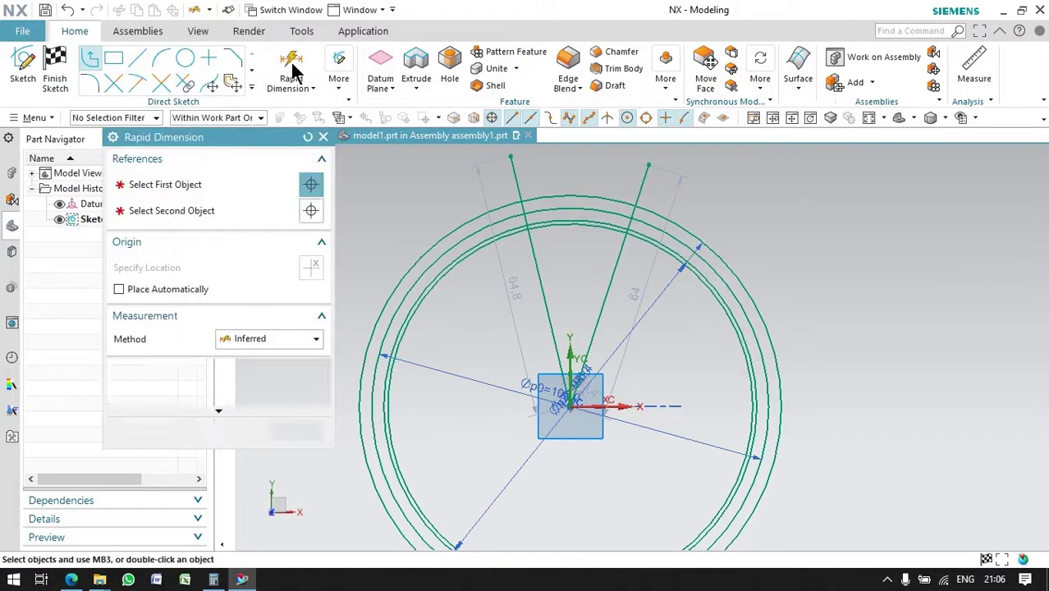
pyautogui.click(570, 348)
pyautogui.click(554, 248)
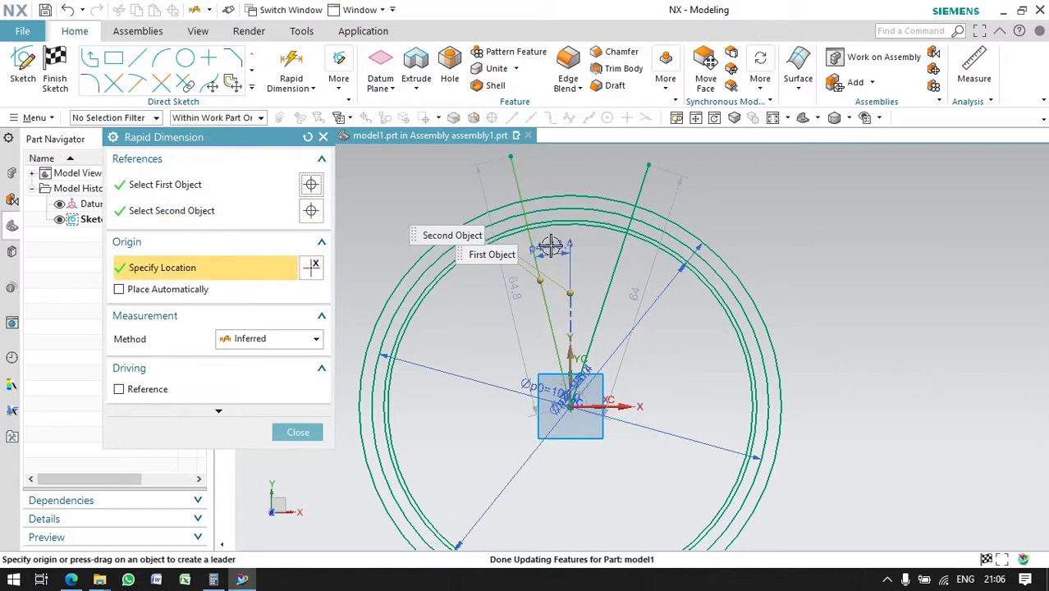
pyautogui.click(550, 246)
pyautogui.write('90/18')
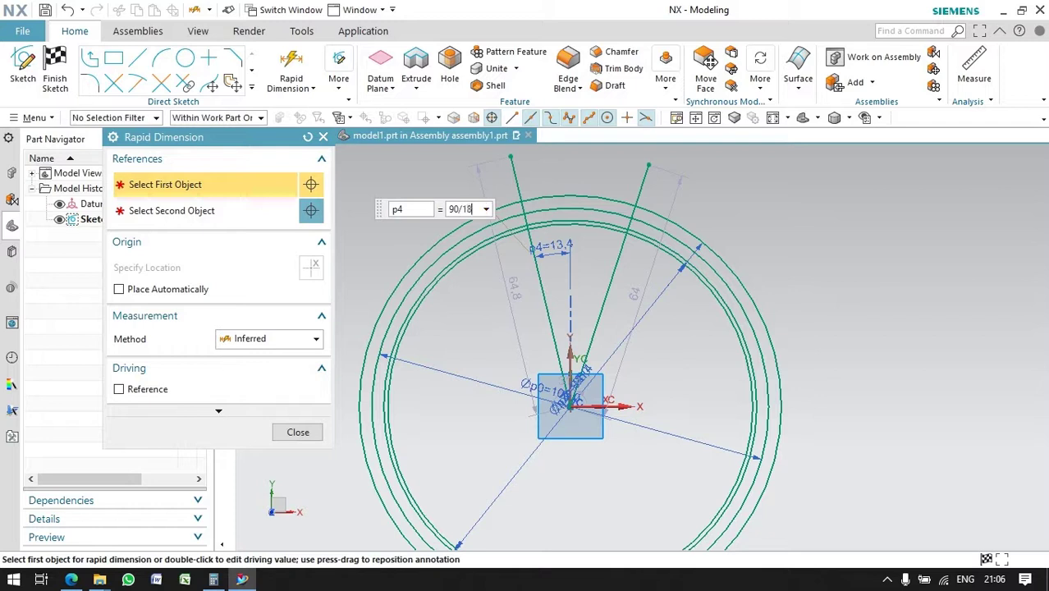
pyautogui.press('Return')
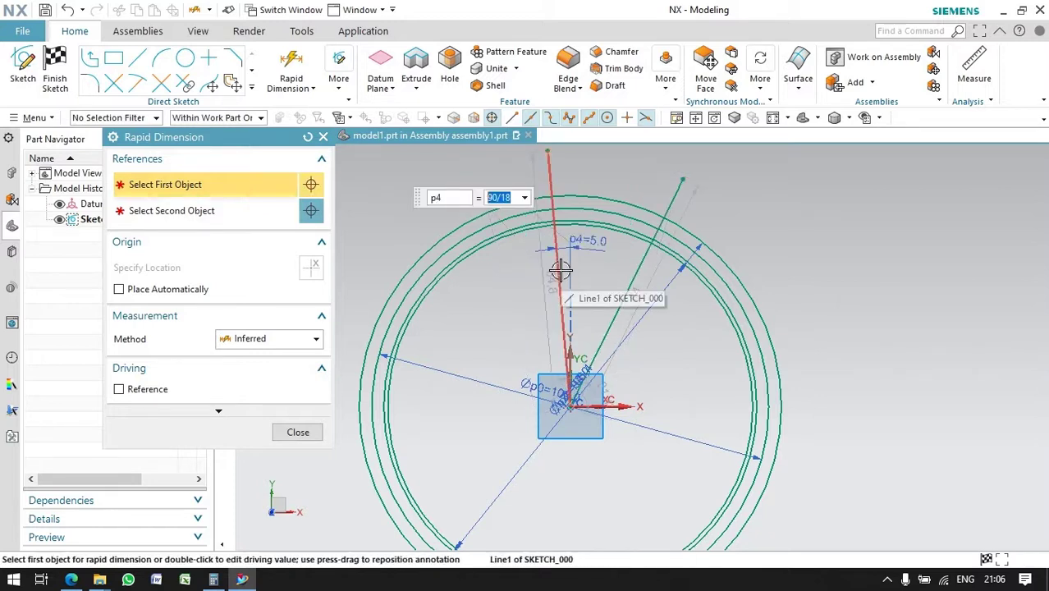
pyautogui.click(298, 432)
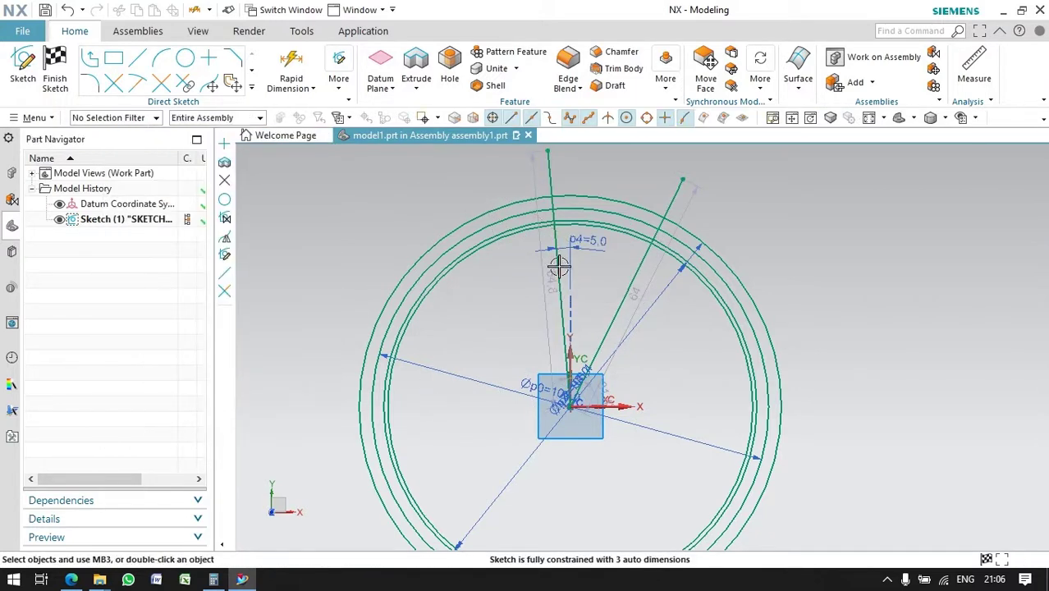
# Step: Set the angle between the two lines to 20° and add a sketch point beside them
pyautogui.click(290, 66)
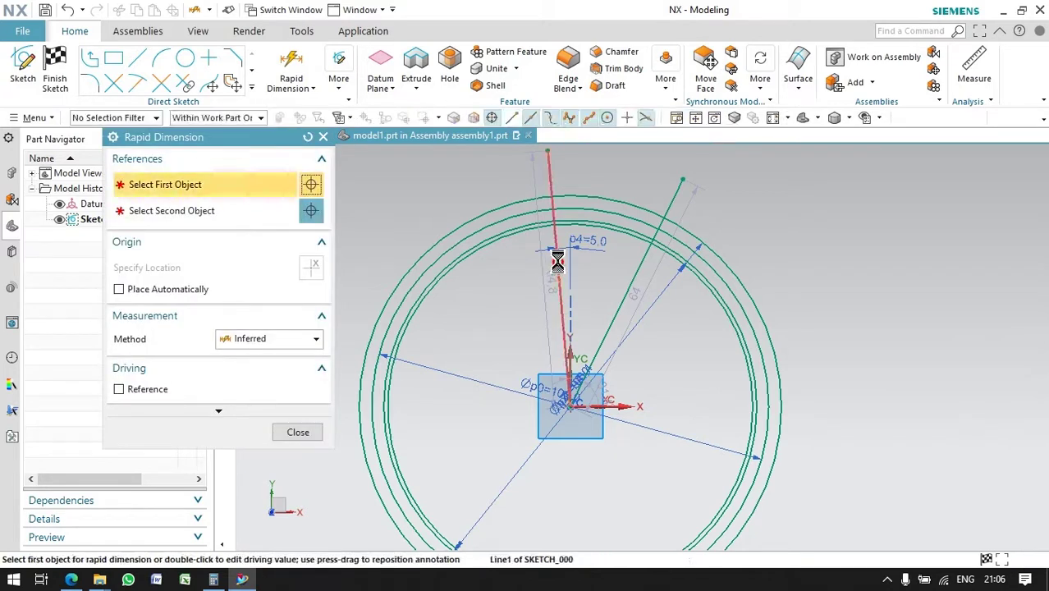
pyautogui.click(621, 297)
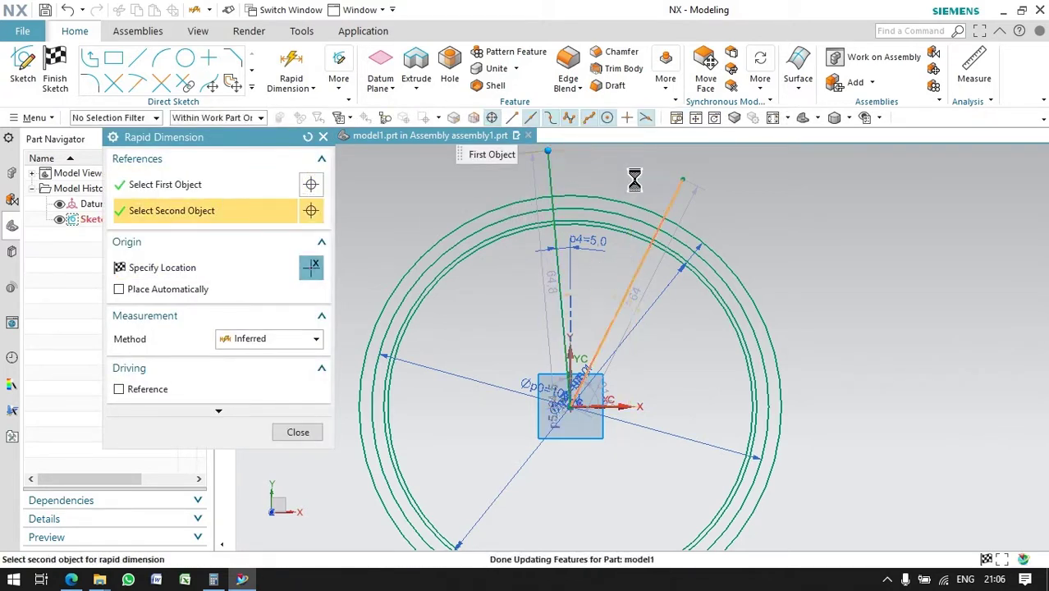
pyautogui.click(634, 169)
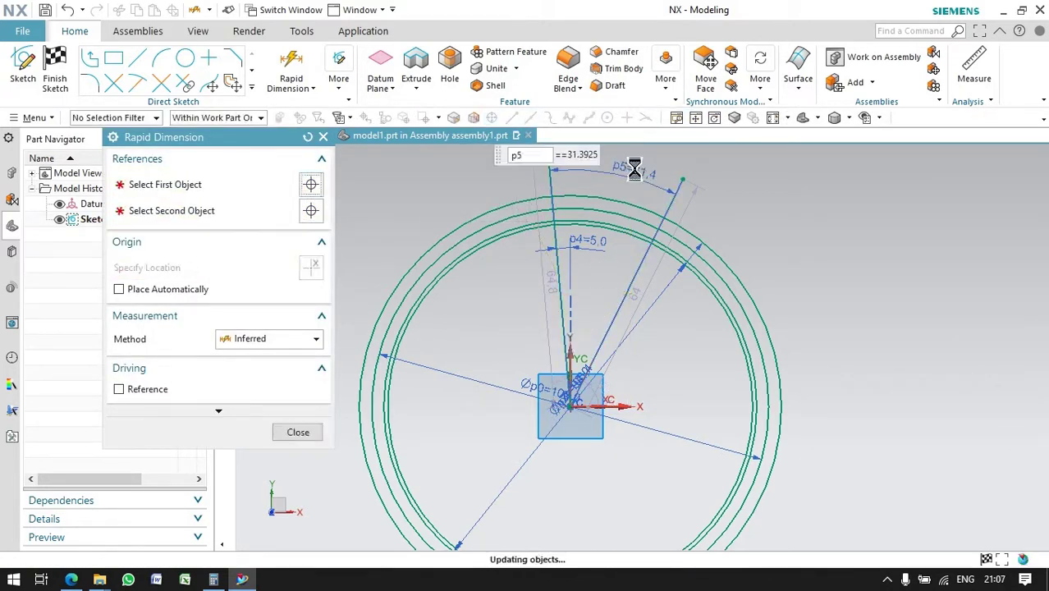
pyautogui.write('20')
pyautogui.press('Return')
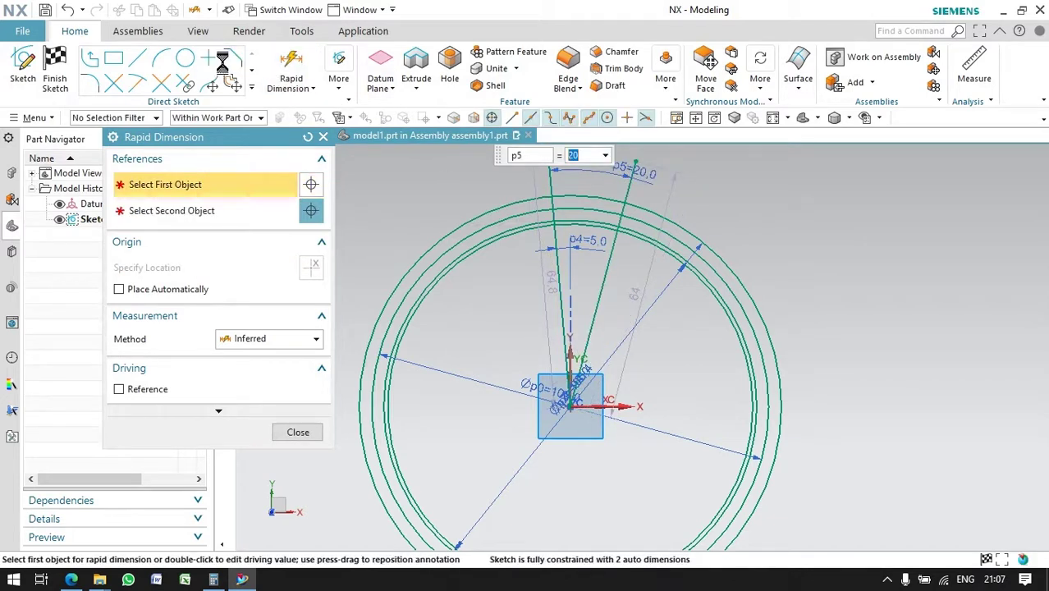
pyautogui.click(215, 57)
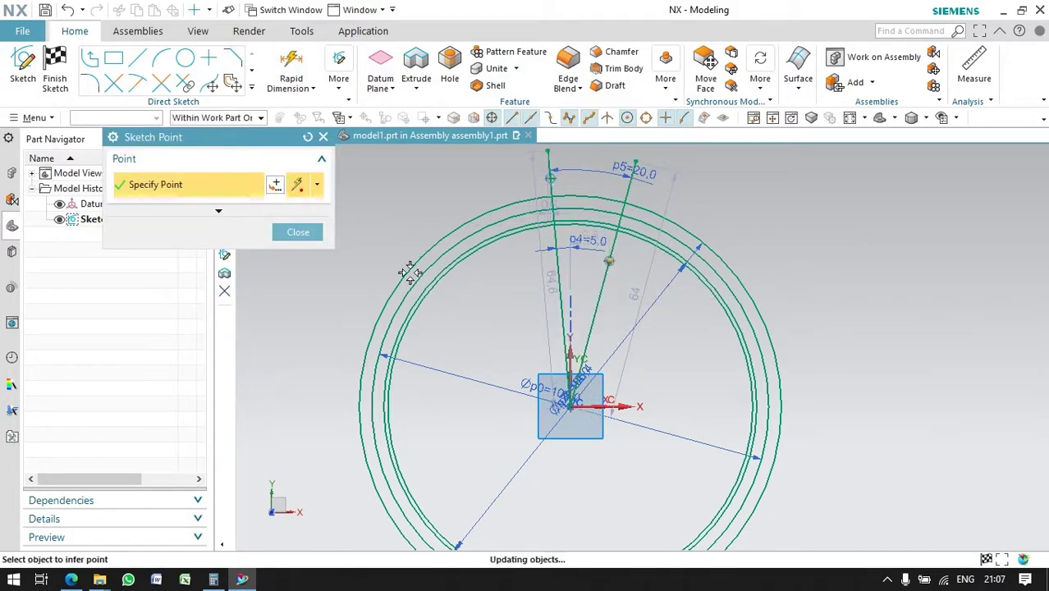
pyautogui.click(298, 232)
# Step: Constrain two sketch points onto the ring where the angled lines cross it
pyautogui.click(338, 82)
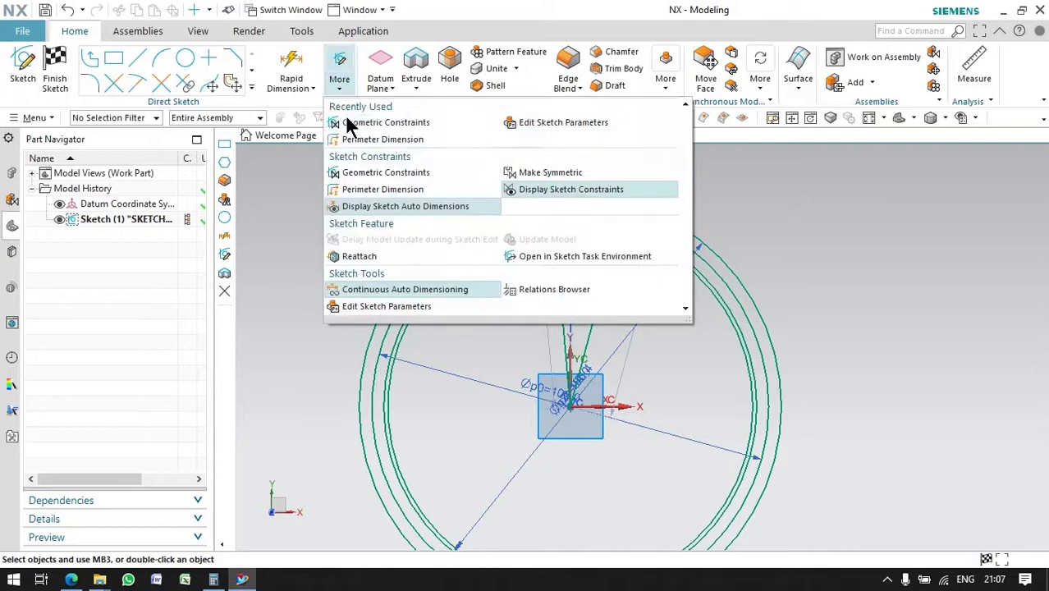
pyautogui.click(348, 124)
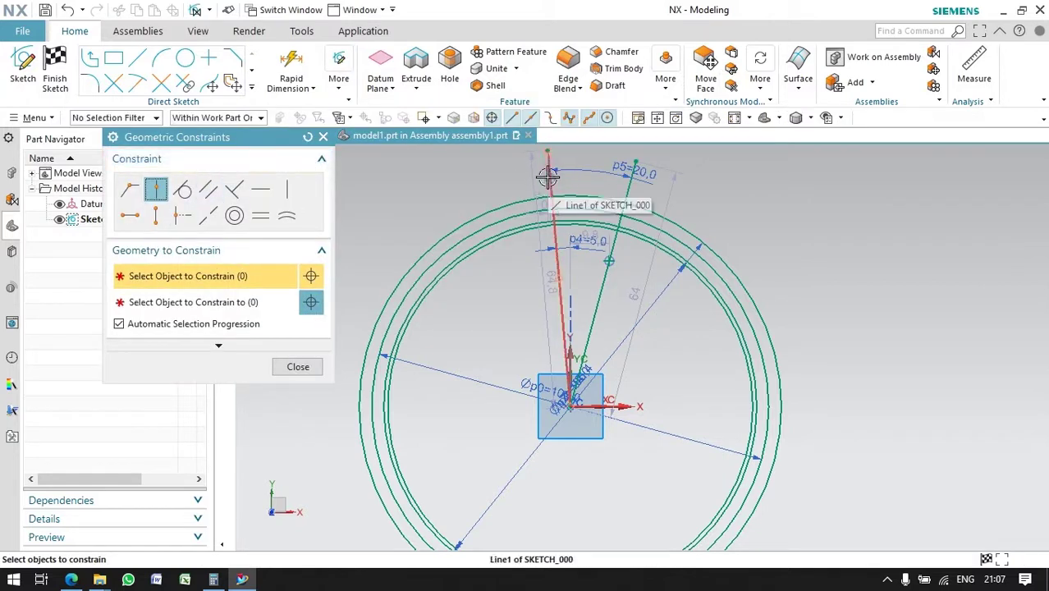
pyautogui.click(547, 153)
pyautogui.click(619, 259)
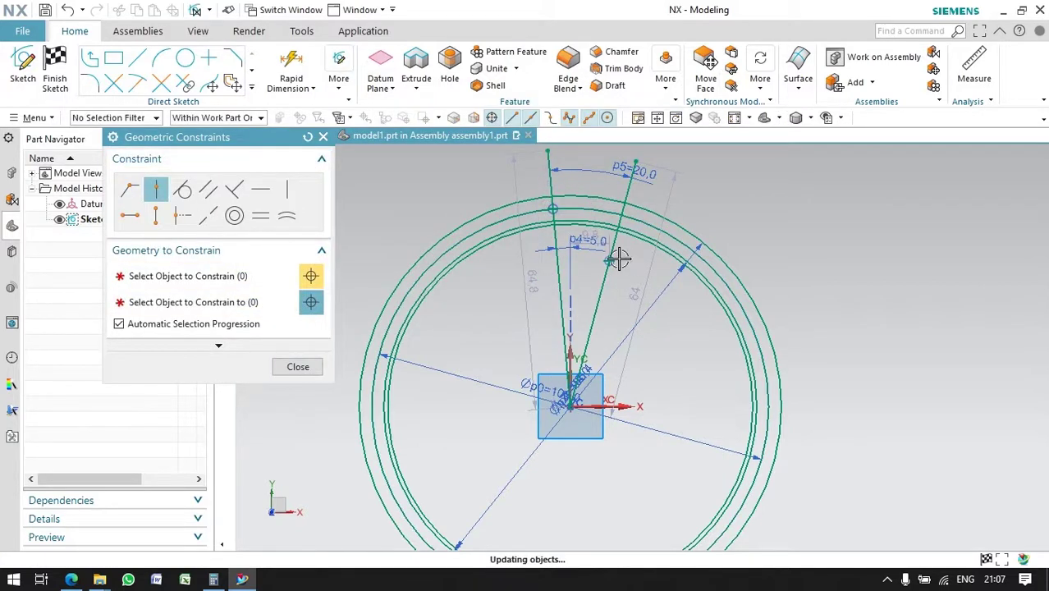
pyautogui.click(624, 234)
pyautogui.click(633, 229)
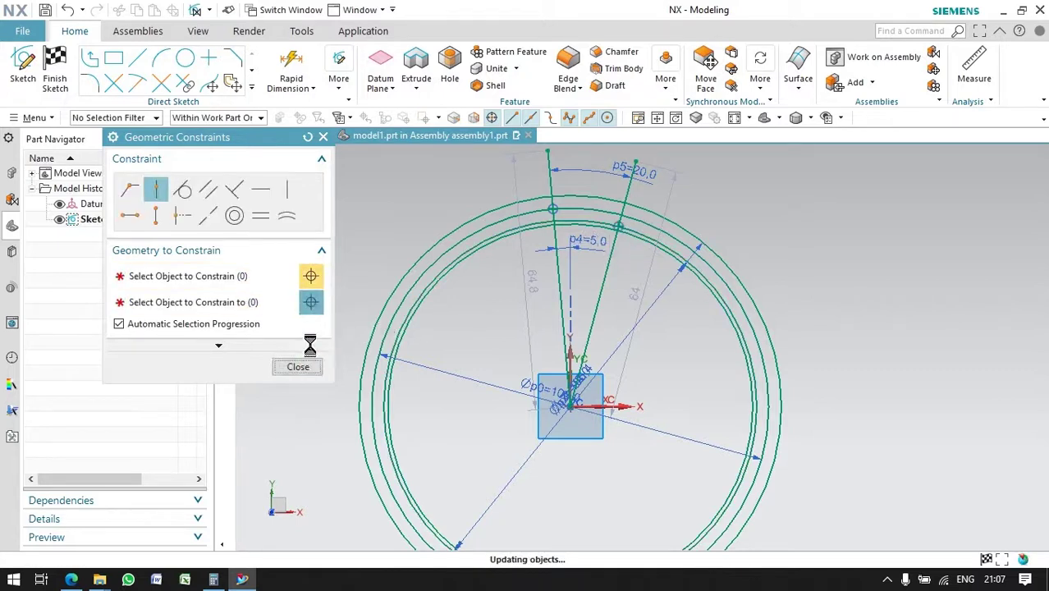
# Step: Draw a circle centred on the right line's ring crossing, passing through the left crossing
pyautogui.click(298, 366)
pyautogui.click(184, 57)
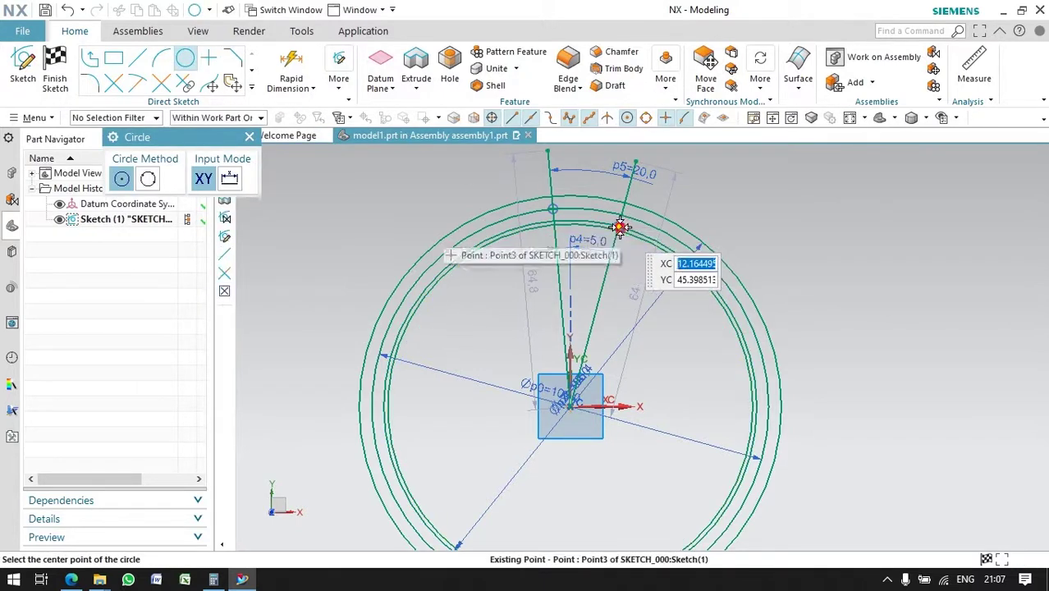
pyautogui.click(618, 227)
pyautogui.click(552, 209)
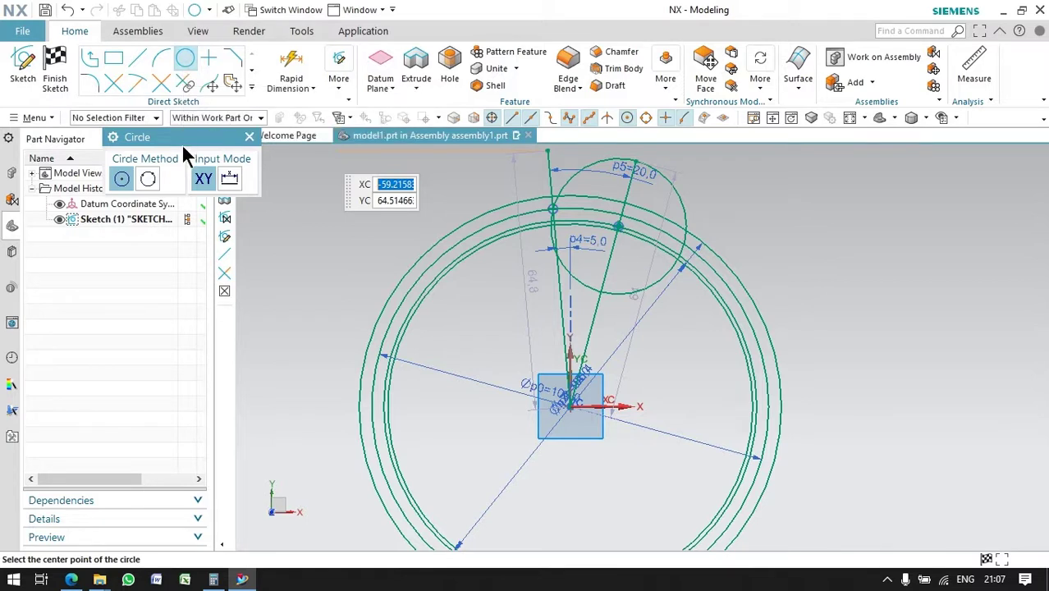
# Step: Mirror the circle about the left line to create a twin circle
pyautogui.click(250, 88)
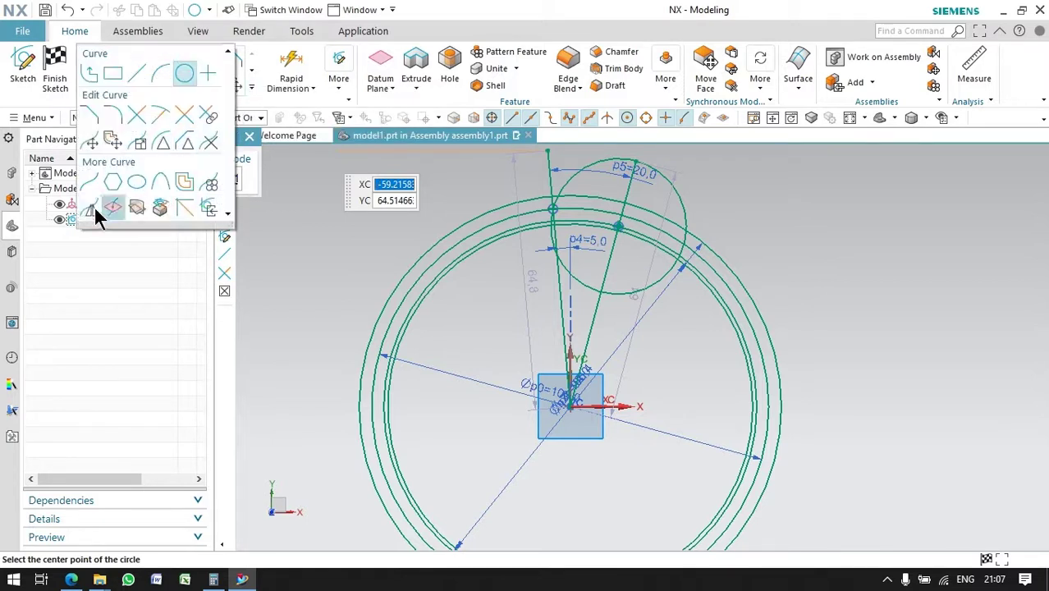
pyautogui.click(93, 205)
pyautogui.click(577, 351)
pyautogui.click(227, 264)
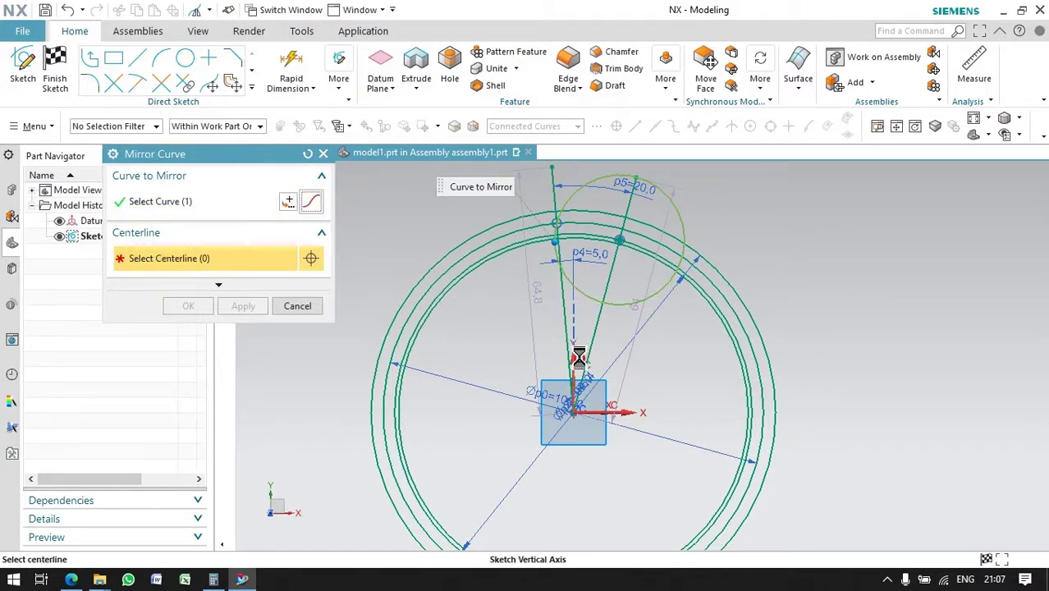
pyautogui.click(579, 357)
pyautogui.click(187, 305)
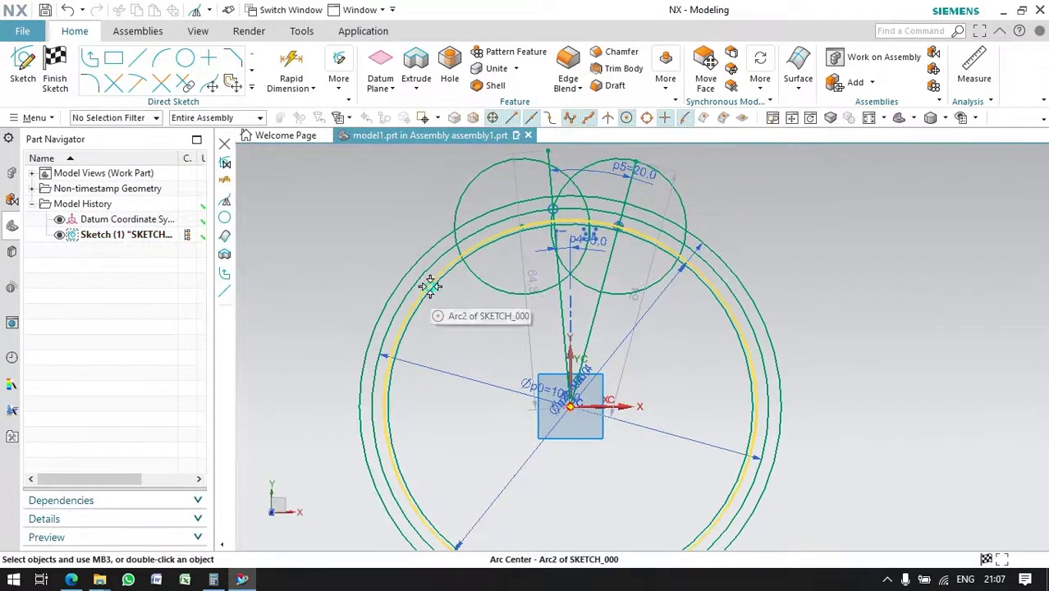
# Step: Delete two ring arcs and both angled lines
pyautogui.rightClick(429, 285)
pyautogui.click(465, 342)
pyautogui.rightClick(411, 288)
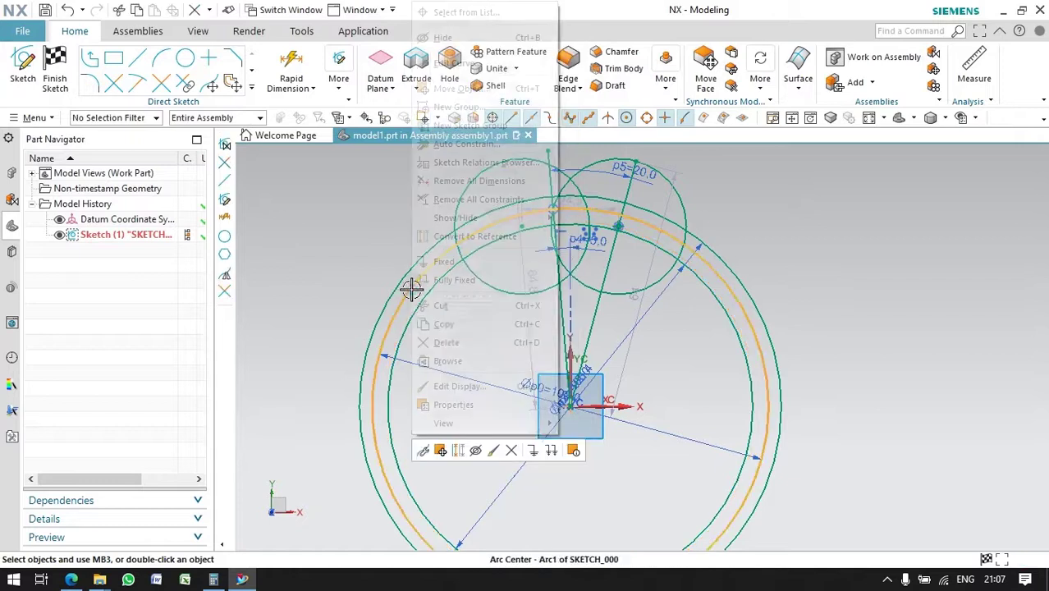
pyautogui.click(492, 344)
pyautogui.rightClick(552, 177)
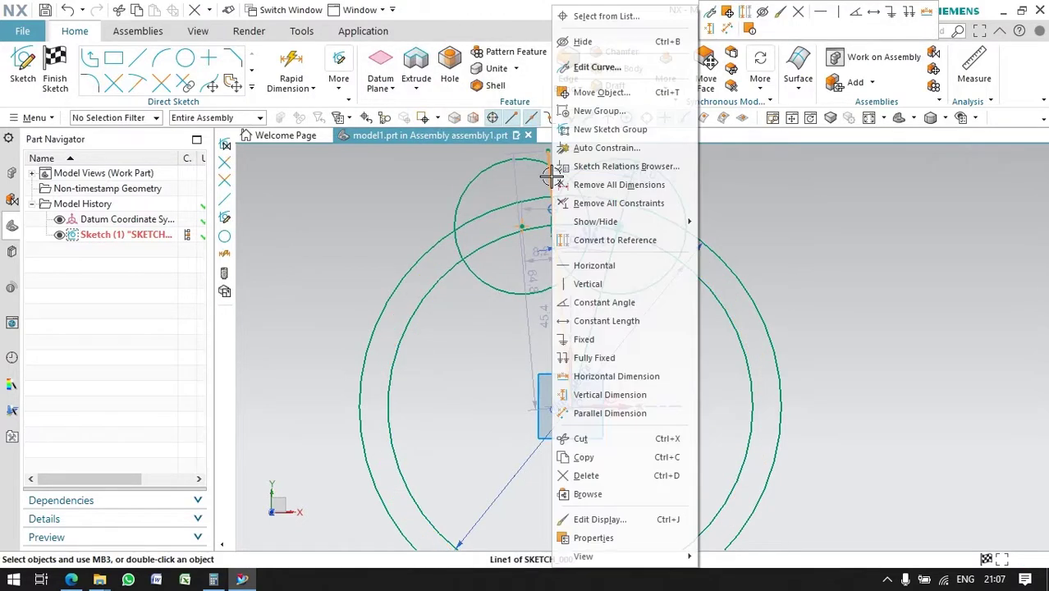
pyautogui.click(591, 476)
pyautogui.rightClick(592, 322)
pyautogui.click(626, 470)
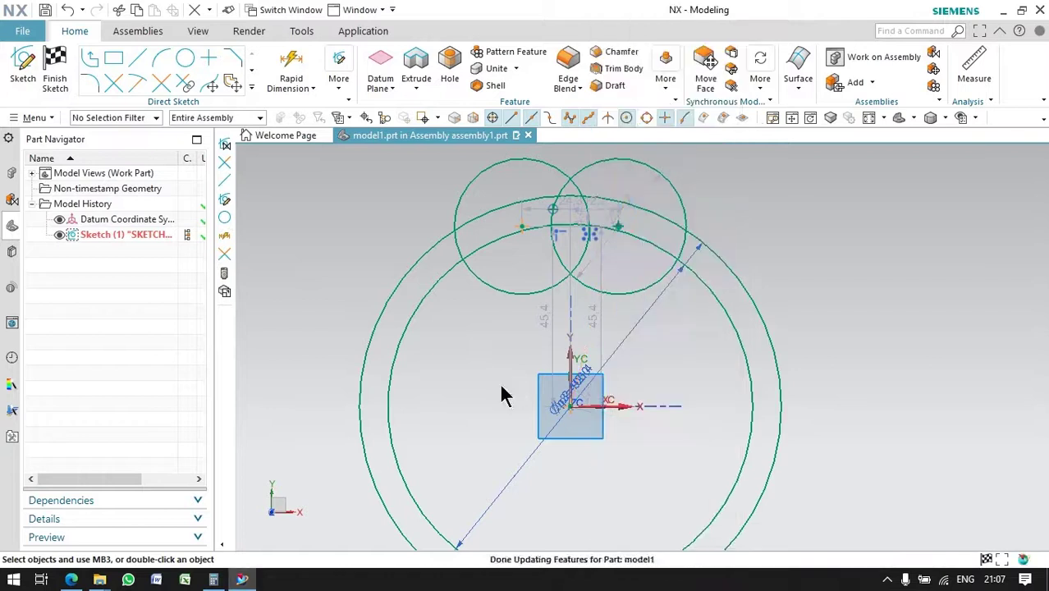
# Step: Trim away the tops of the two small circles
pyautogui.click(119, 85)
pyautogui.click(492, 167)
pyautogui.click(624, 161)
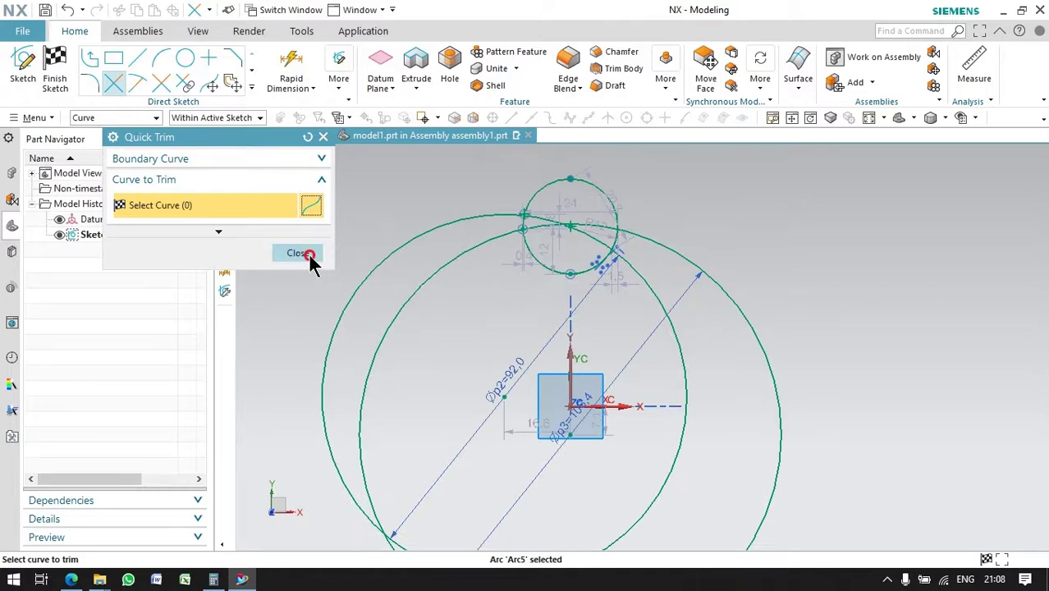
# Step: Undo the last trim and trim away two parts of the large ring
pyautogui.click(304, 253)
pyautogui.hotkey('ctrl', 'z')
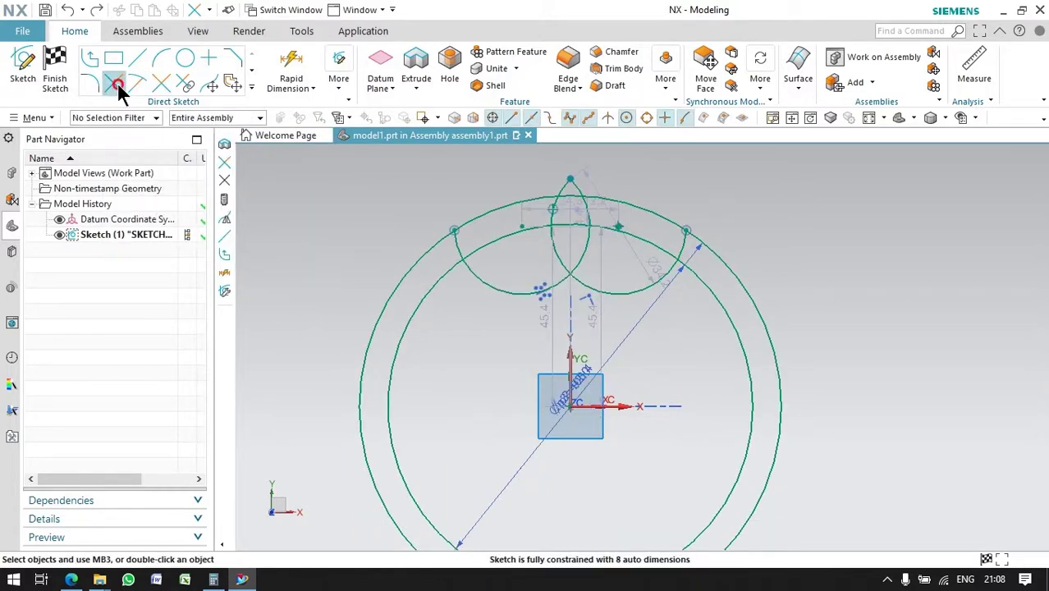
pyautogui.click(116, 85)
pyautogui.click(418, 314)
pyautogui.click(382, 306)
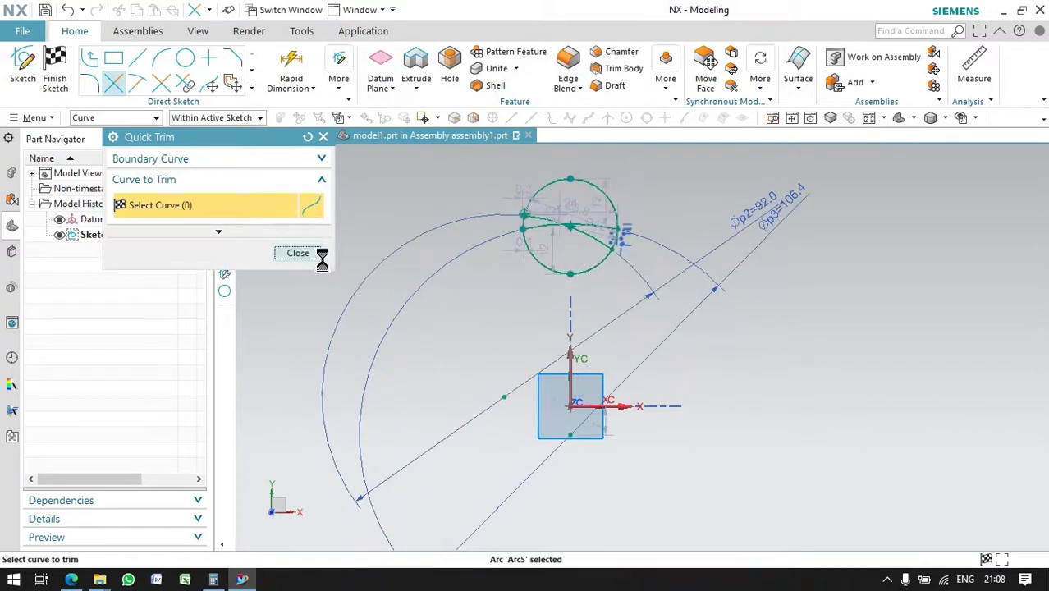
pyautogui.click(298, 253)
pyautogui.moveTo(510, 257); pyautogui.dragTo(623, 257)
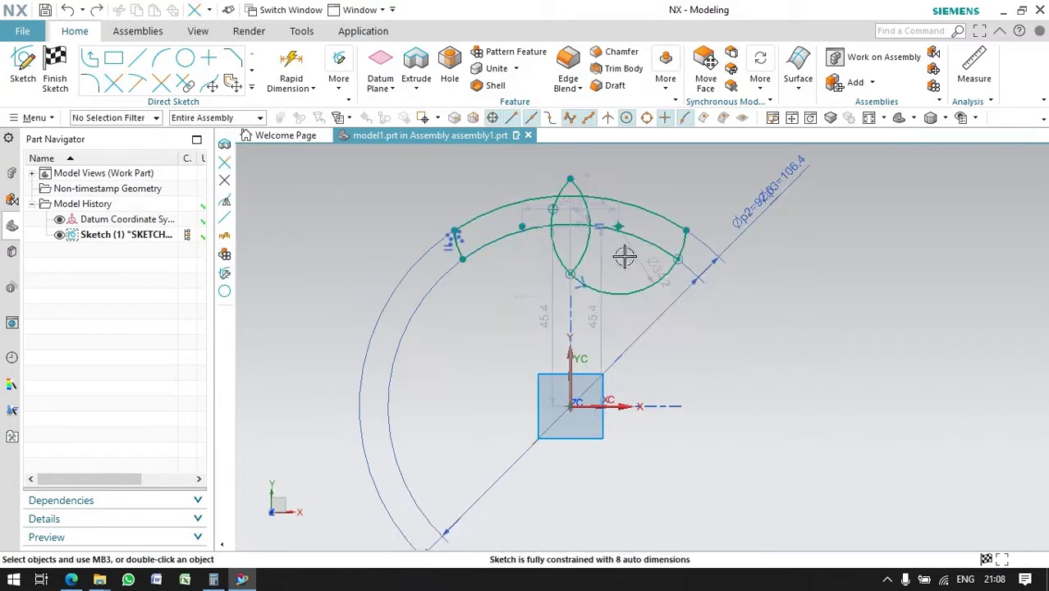
# Step: Trim the remaining ring segments and circle arcs, leaving only the closed tooth outline
pyautogui.click(114, 85)
pyautogui.click(520, 210)
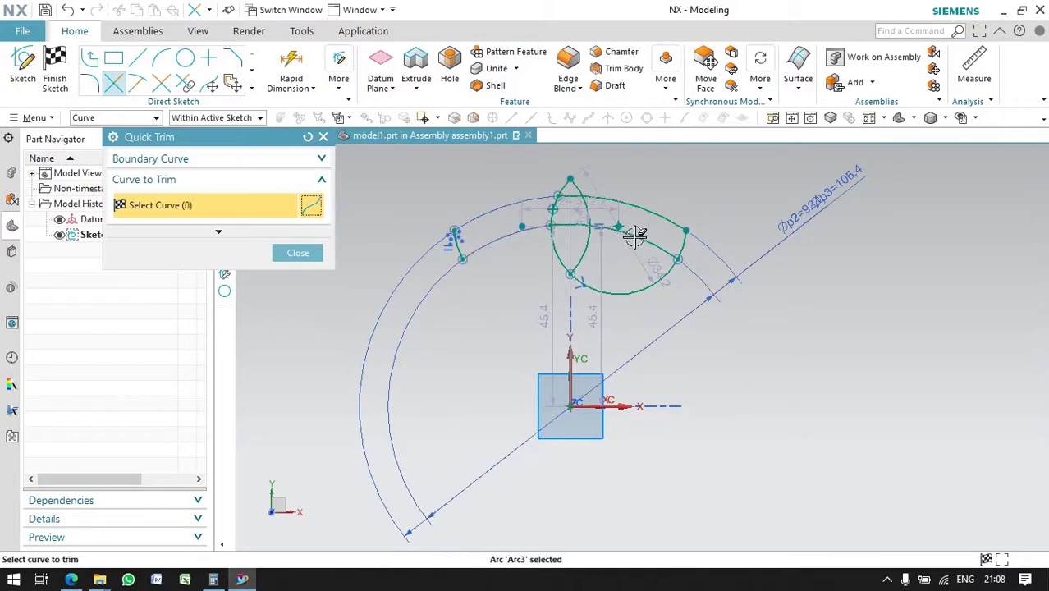
pyautogui.click(643, 207)
pyautogui.click(567, 184)
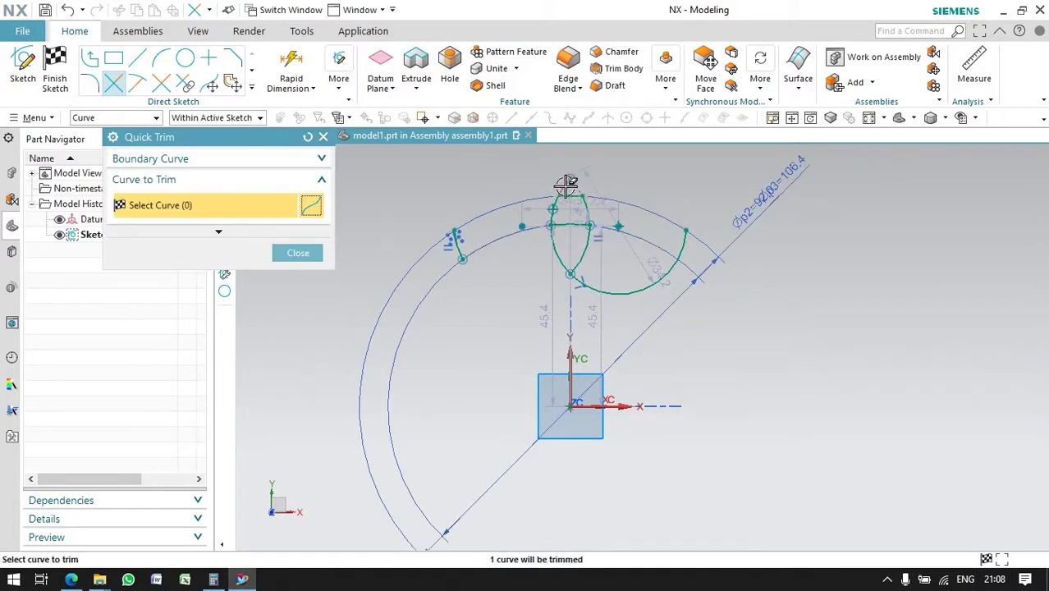
pyautogui.click(557, 246)
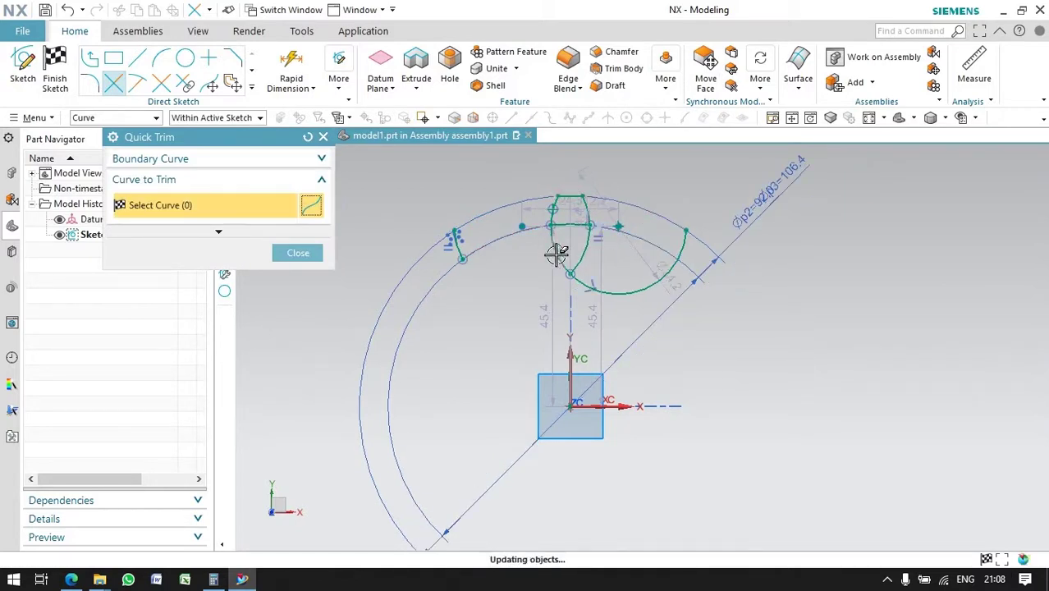
pyautogui.click(605, 292)
pyautogui.scroll(3, 527, 211)
pyautogui.scroll(-3, 499, 206)
pyautogui.scroll(2, 533, 223)
pyautogui.scroll(2, 503, 210)
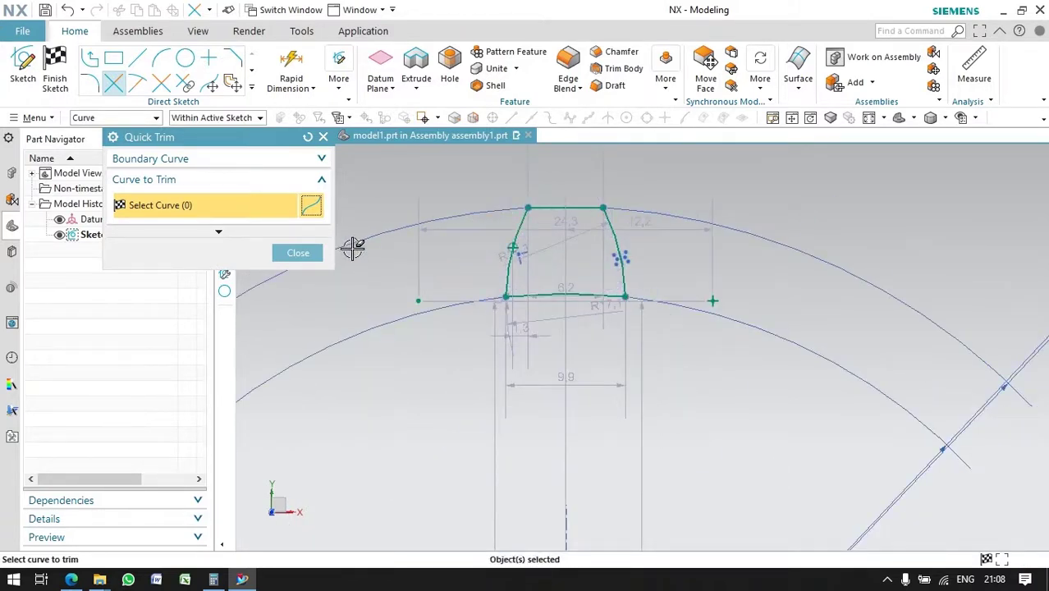
pyautogui.click(308, 254)
pyautogui.scroll(-2, 492, 246)
pyautogui.scroll(-3, 543, 299)
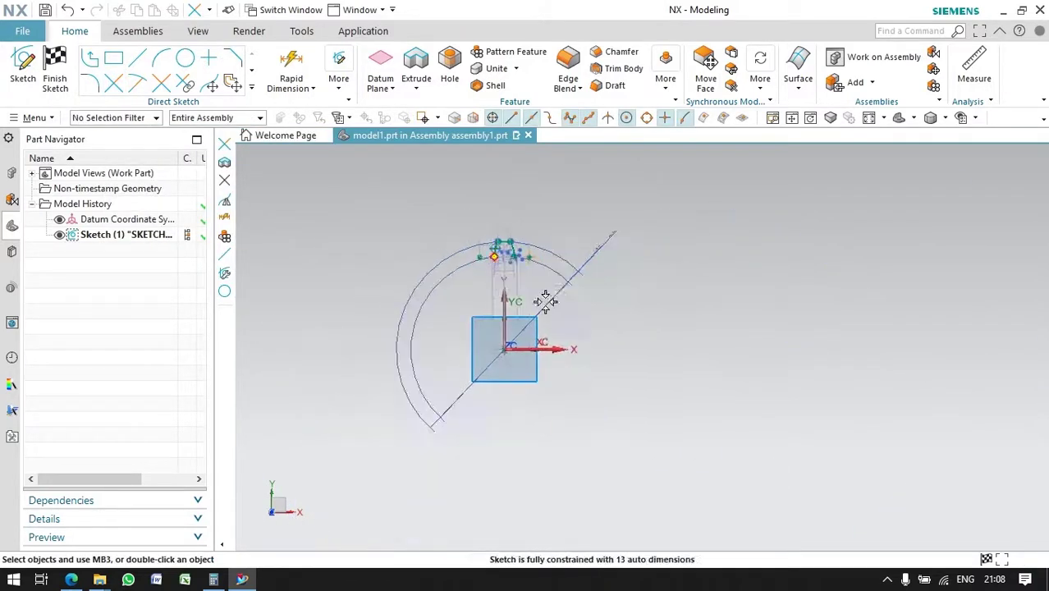
# Step: Finish the tooth sketch and create a datum plane based on the XY plane
pyautogui.click(60, 72)
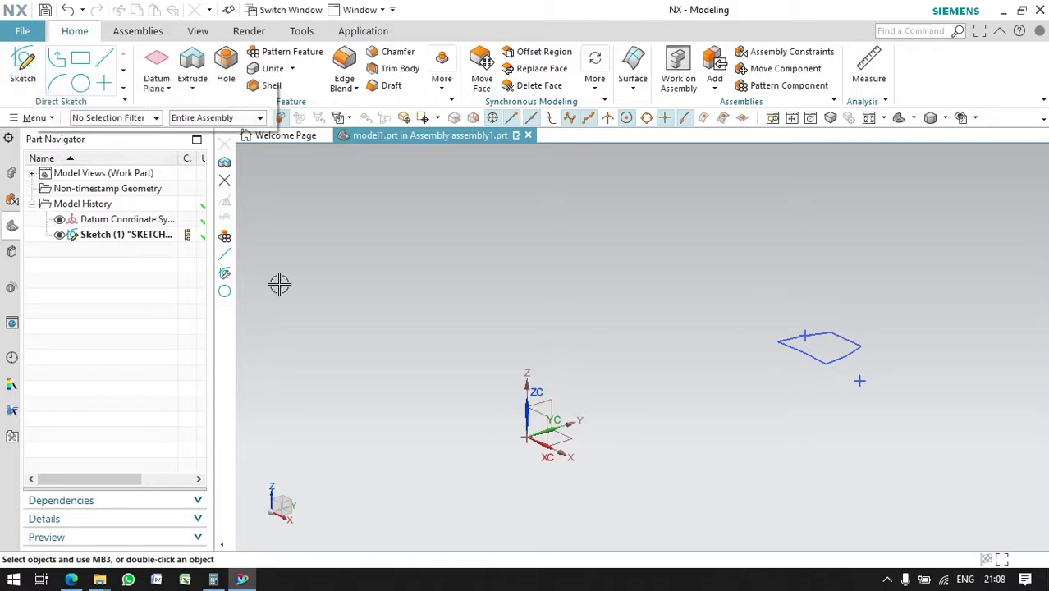
pyautogui.click(188, 64)
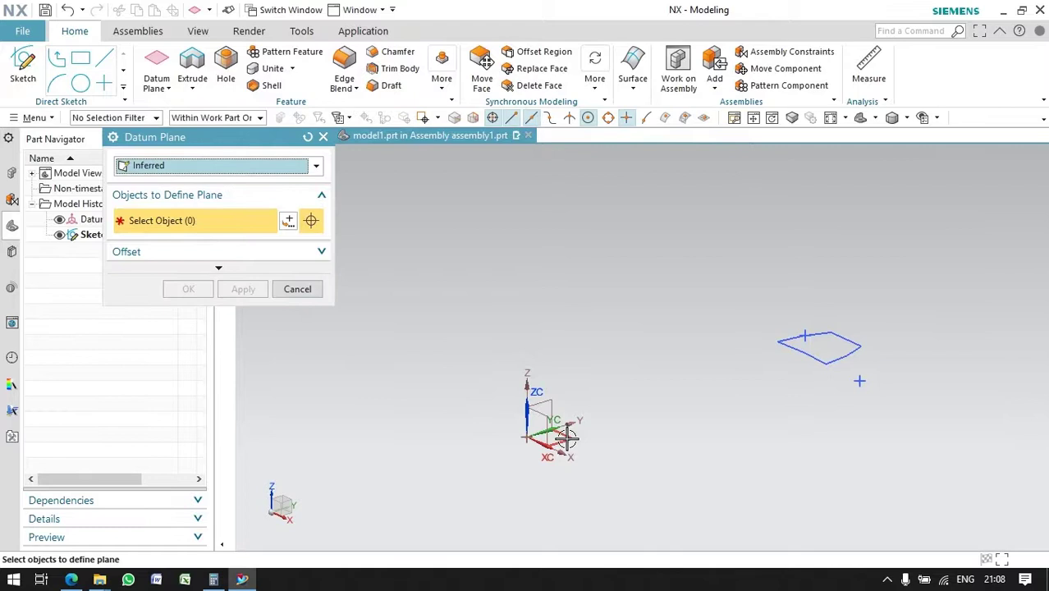
pyautogui.click(566, 439)
pyautogui.middleClick(358, 369)
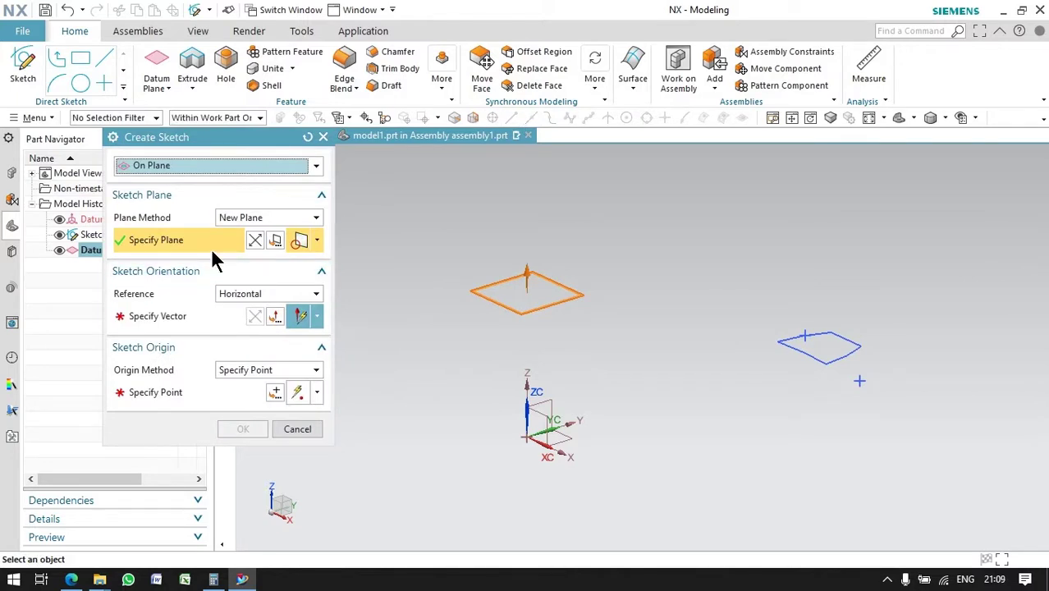
# Step: Start a new sketch on the new datum plane
pyautogui.click(305, 431)
pyautogui.click(25, 67)
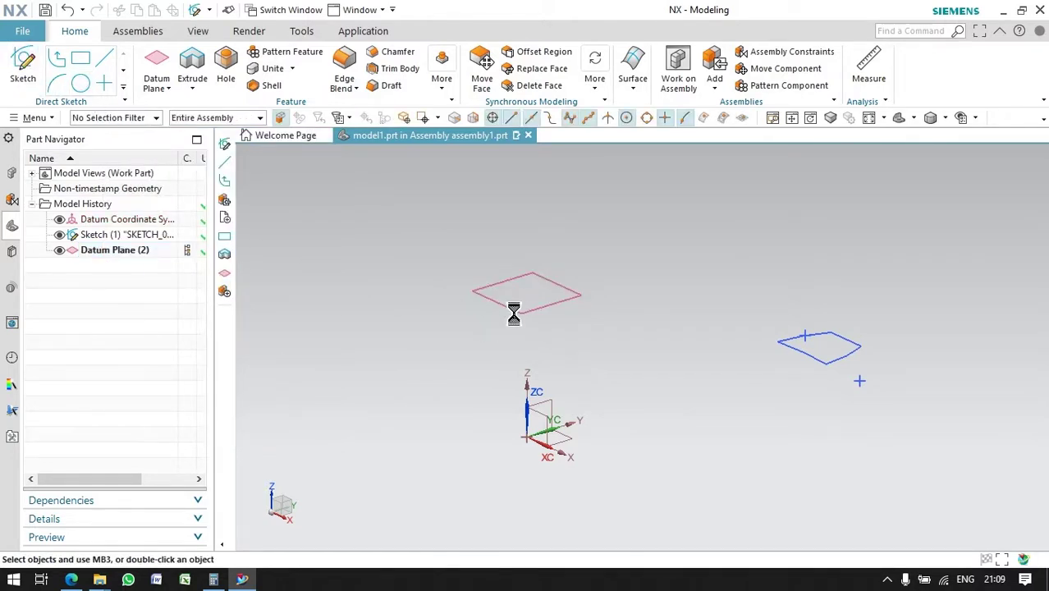
pyautogui.click(533, 297)
pyautogui.click(238, 315)
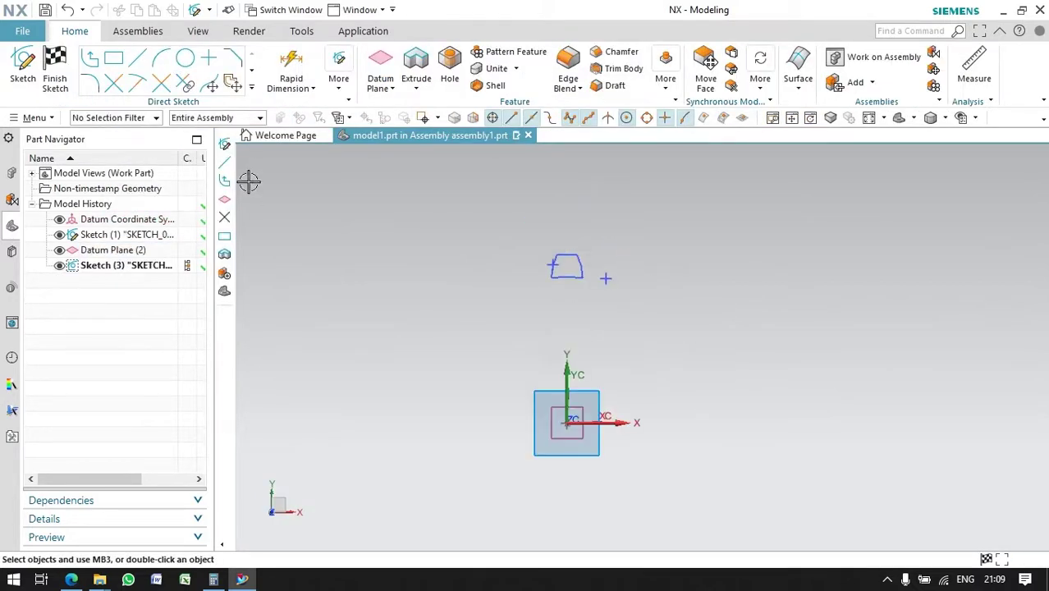
# Step: Draw concentric circles at the origin with diameters 60 and 54 via direct diameter entry
pyautogui.press('o')
pyautogui.press('Escape')
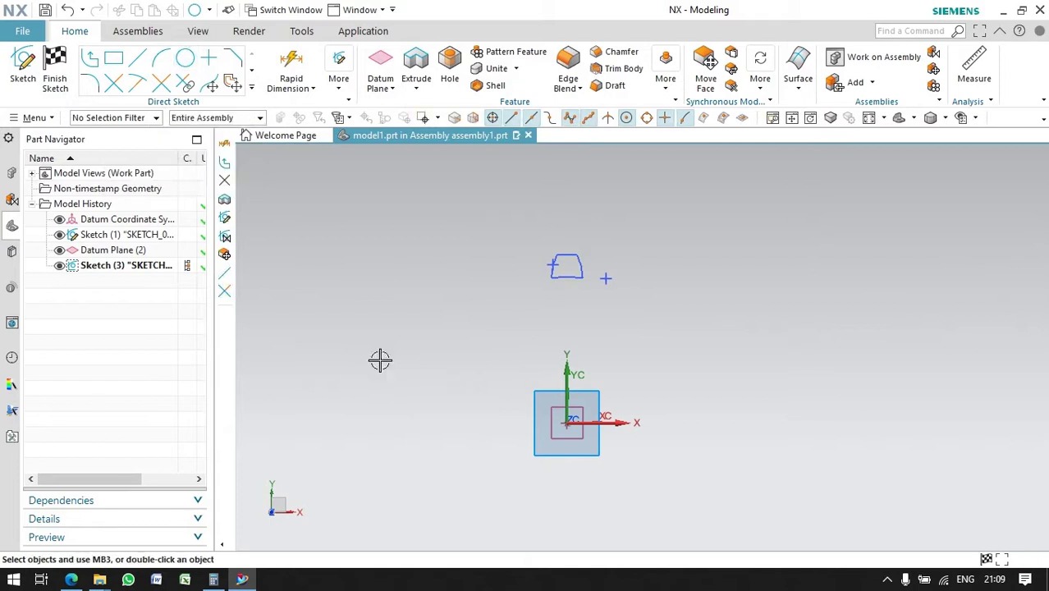
pyautogui.click(185, 57)
pyautogui.click(230, 181)
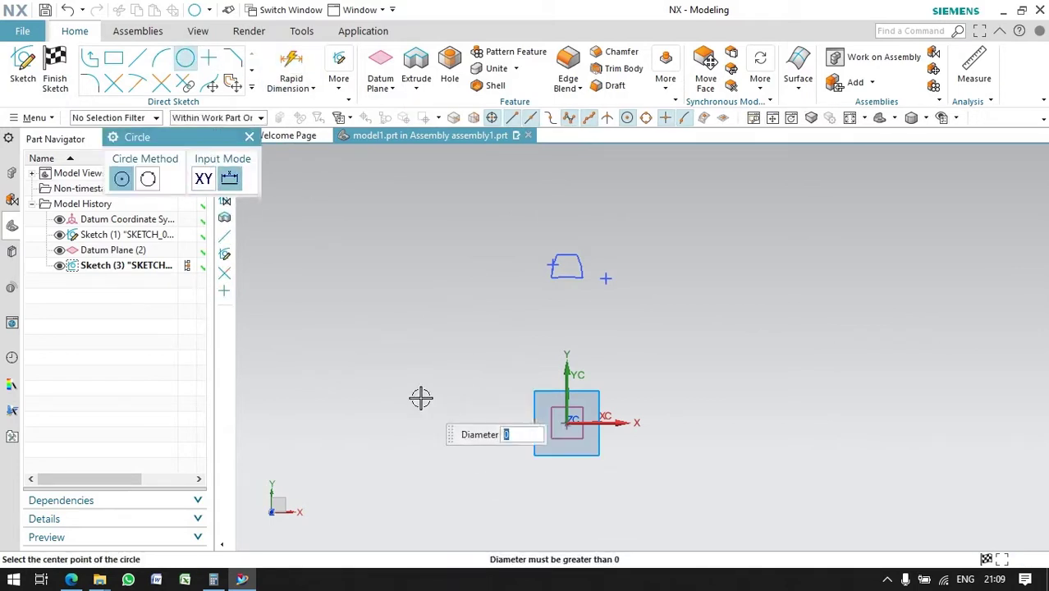
pyautogui.click(566, 423)
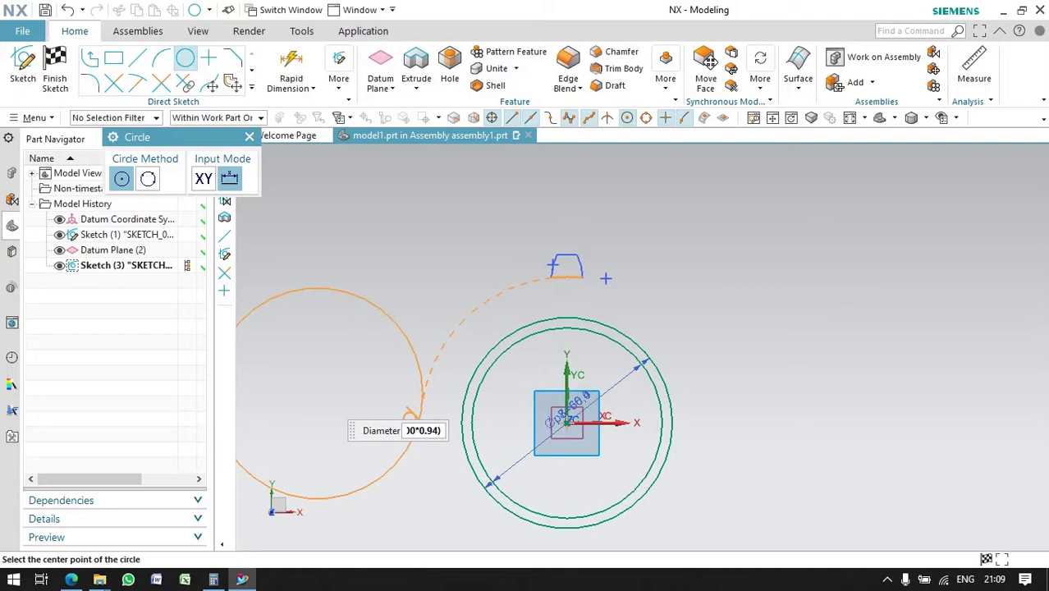
pyautogui.press('Return')
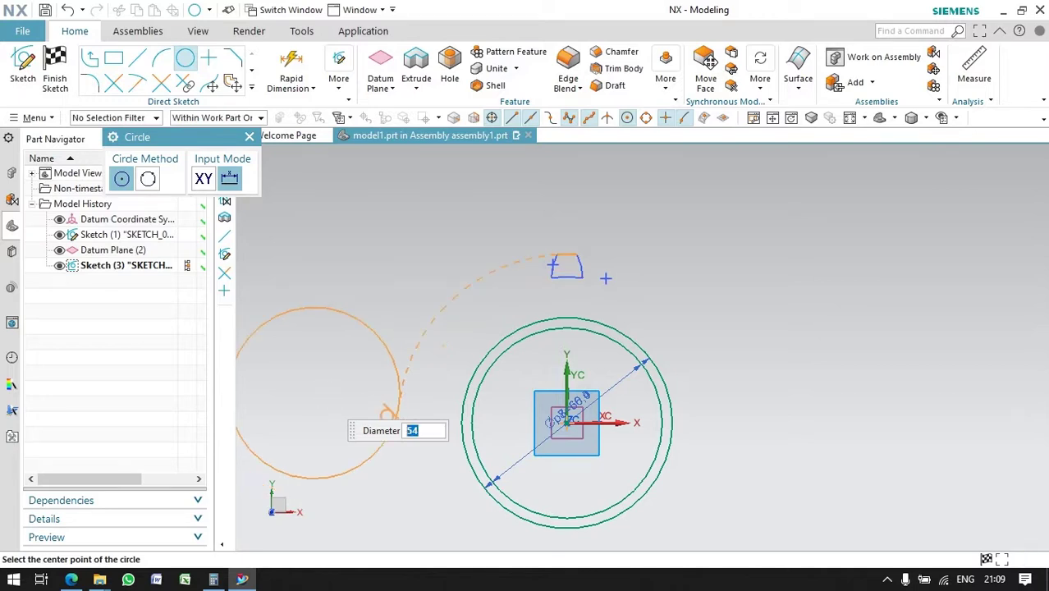
pyautogui.click(552, 426)
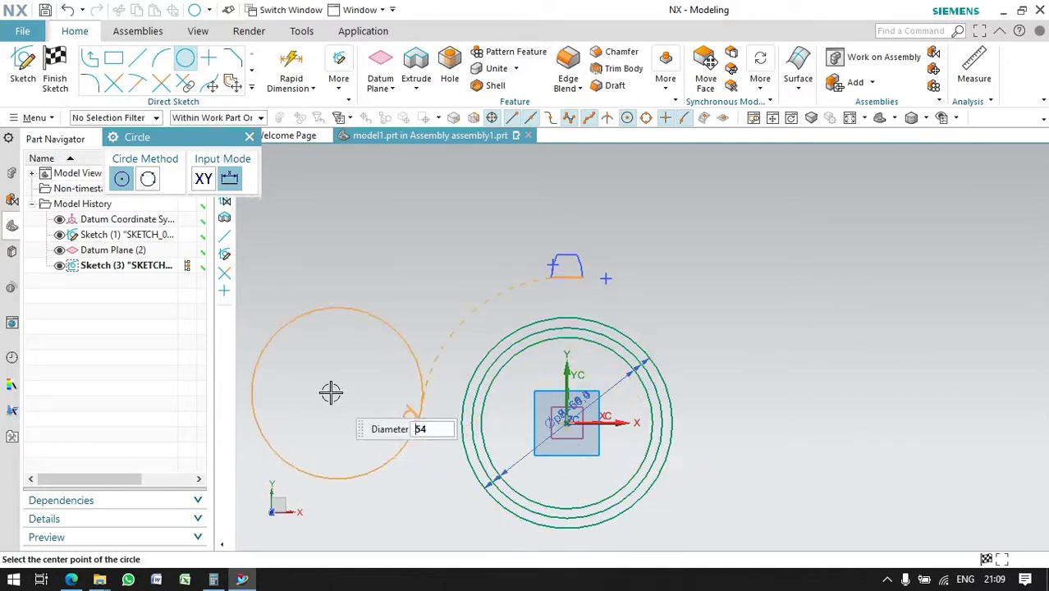
pyautogui.write('52')
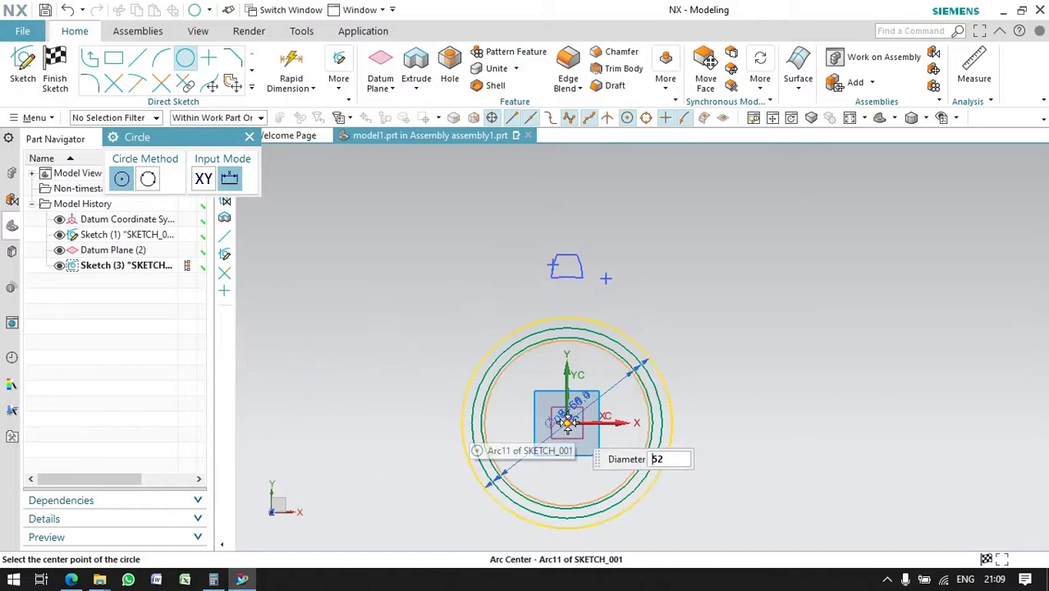
# Step: Draw the first line running down to the sketch centre
pyautogui.click(90, 57)
pyautogui.click(537, 174)
pyautogui.click(565, 382)
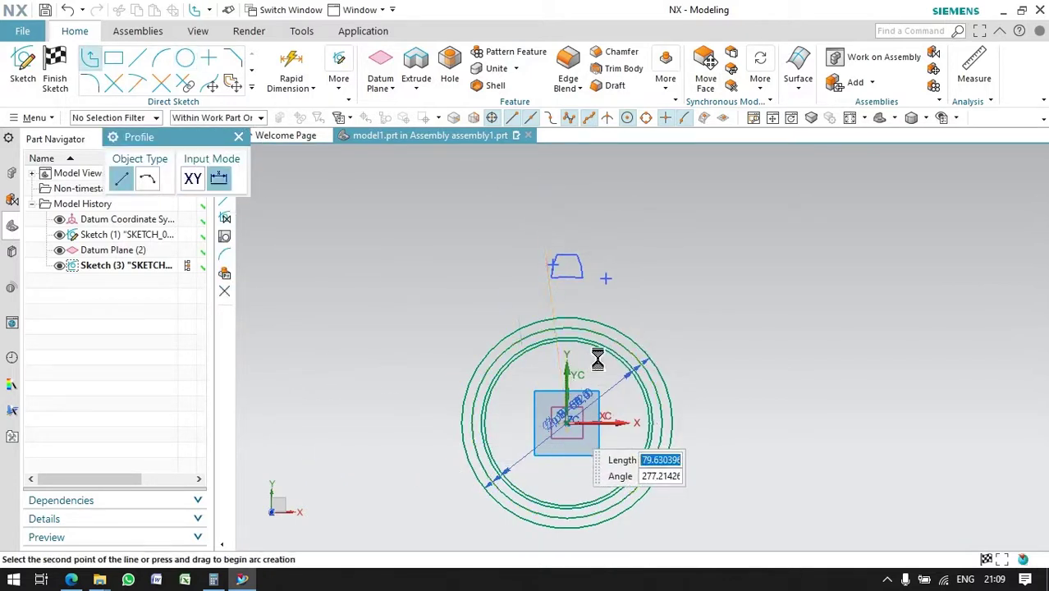
# Step: Complete the second slanted line and add an angular dimension between the lines
pyautogui.click(629, 190)
pyautogui.press('Escape')
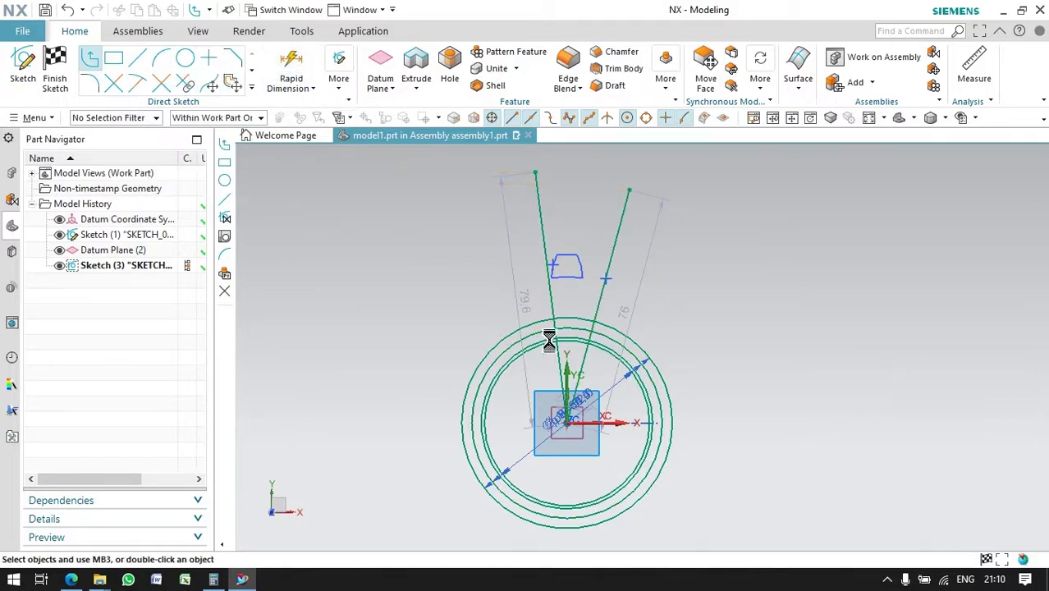
pyautogui.press('d')
pyautogui.click(566, 366)
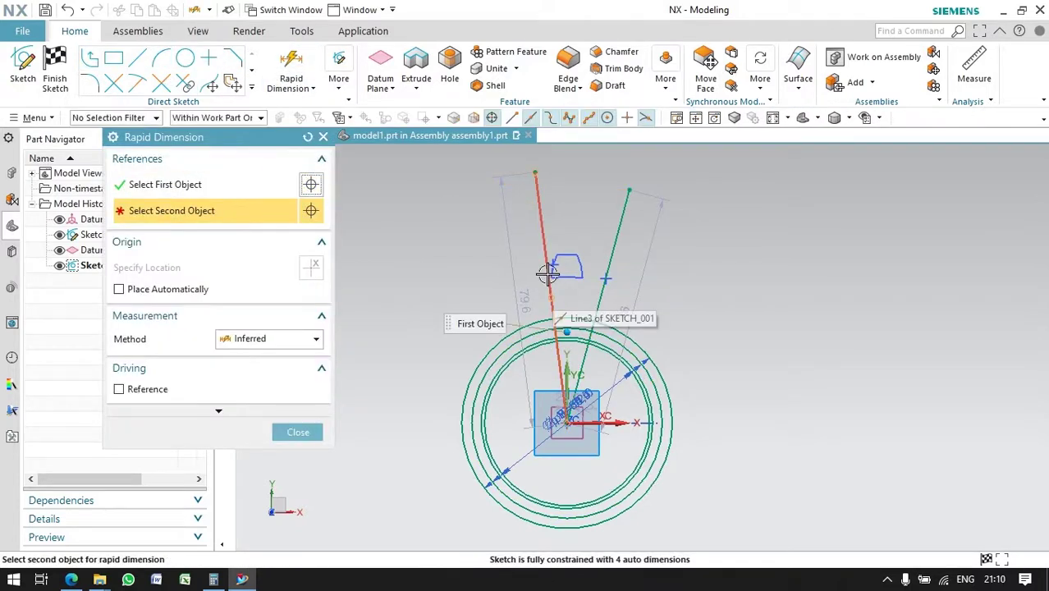
pyautogui.click(548, 209)
pyautogui.click(550, 201)
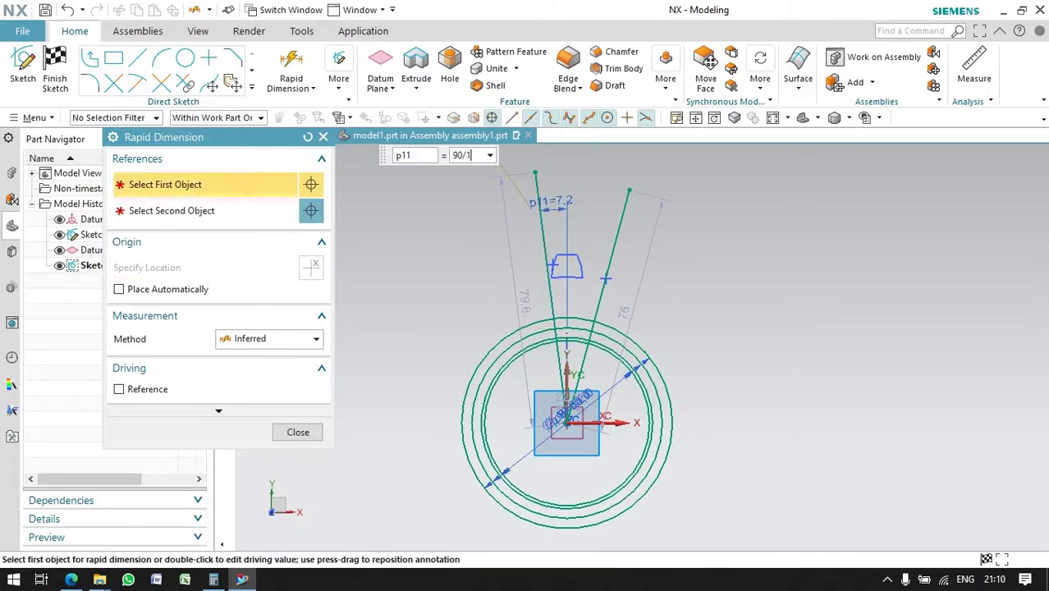
pyautogui.press('Return')
# Step: Dimension the two slanted lines 20° apart
pyautogui.click(545, 171)
pyautogui.click(621, 248)
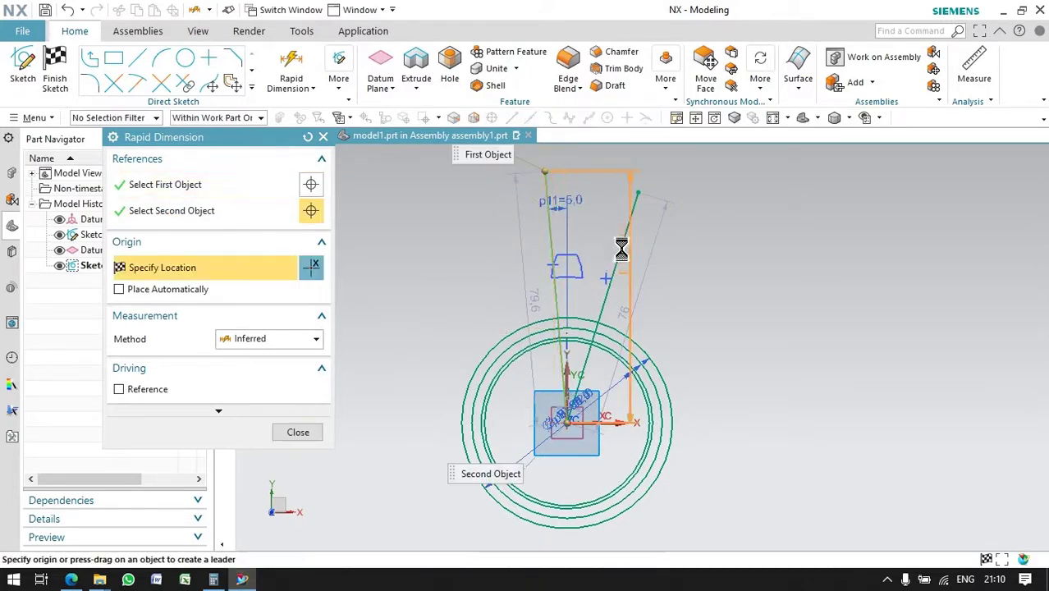
pyautogui.click(603, 224)
pyautogui.click(602, 222)
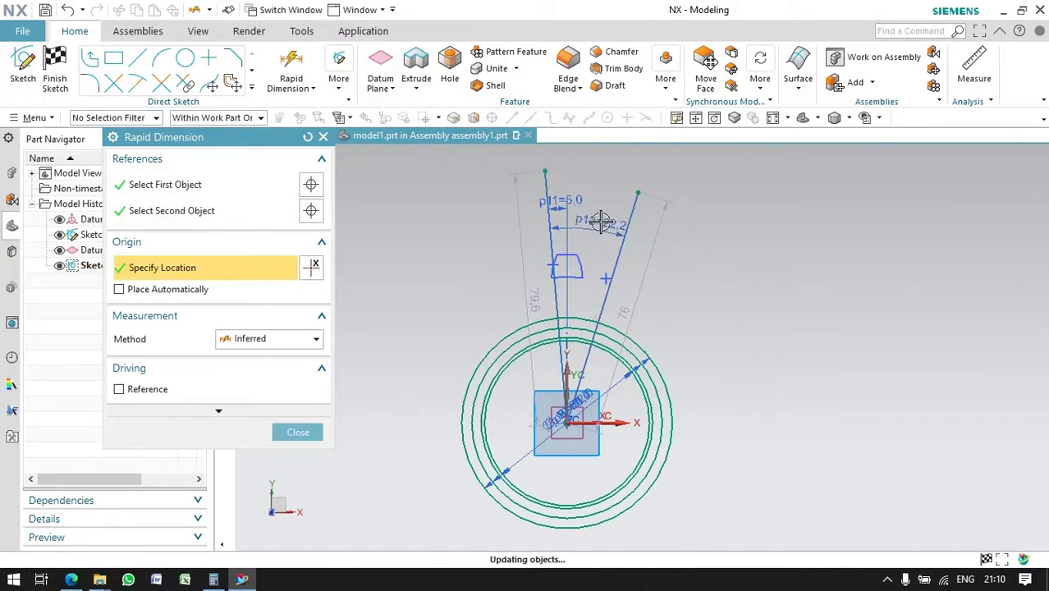
pyautogui.write('20')
pyautogui.press('Return')
pyautogui.press('Escape')
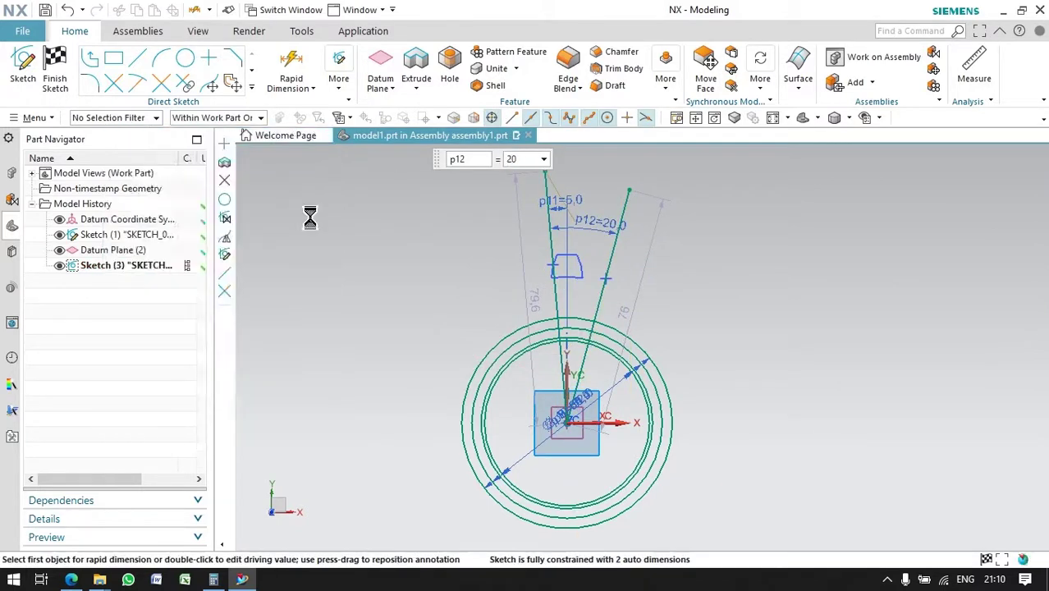
pyautogui.scroll(3, 636, 320)
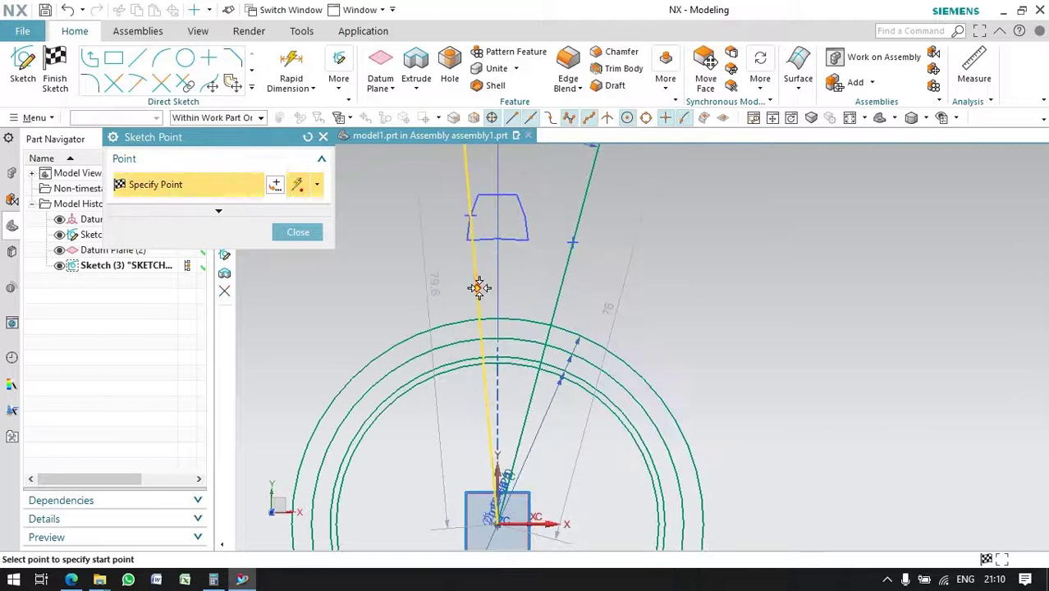
# Step: Add a point on the left slanted line and constrain both crossing points onto the circles with Point on Curve
pyautogui.click(557, 304)
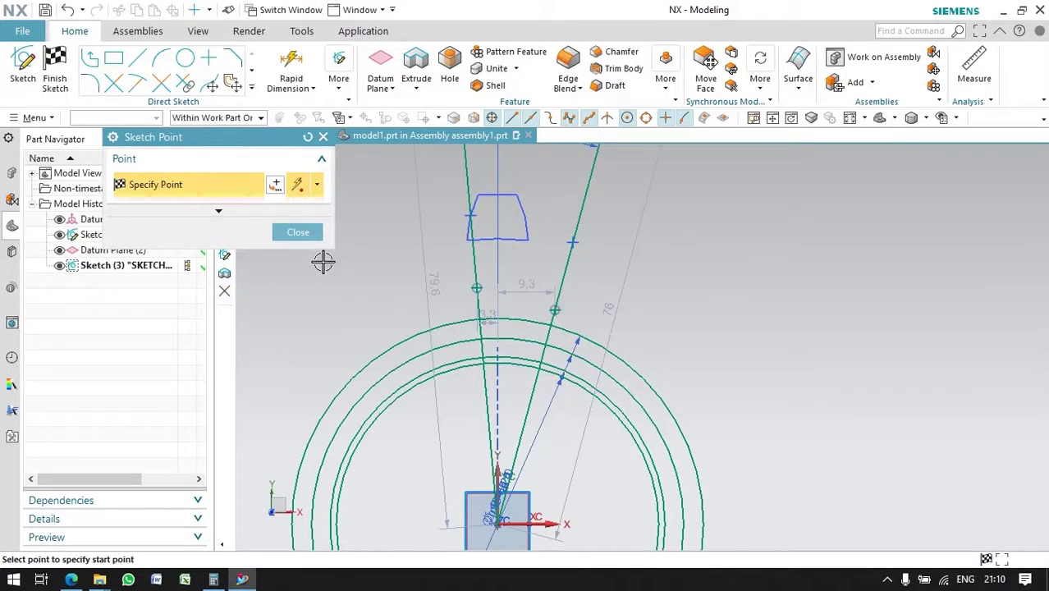
pyautogui.click(297, 232)
pyautogui.click(330, 67)
pyautogui.click(351, 123)
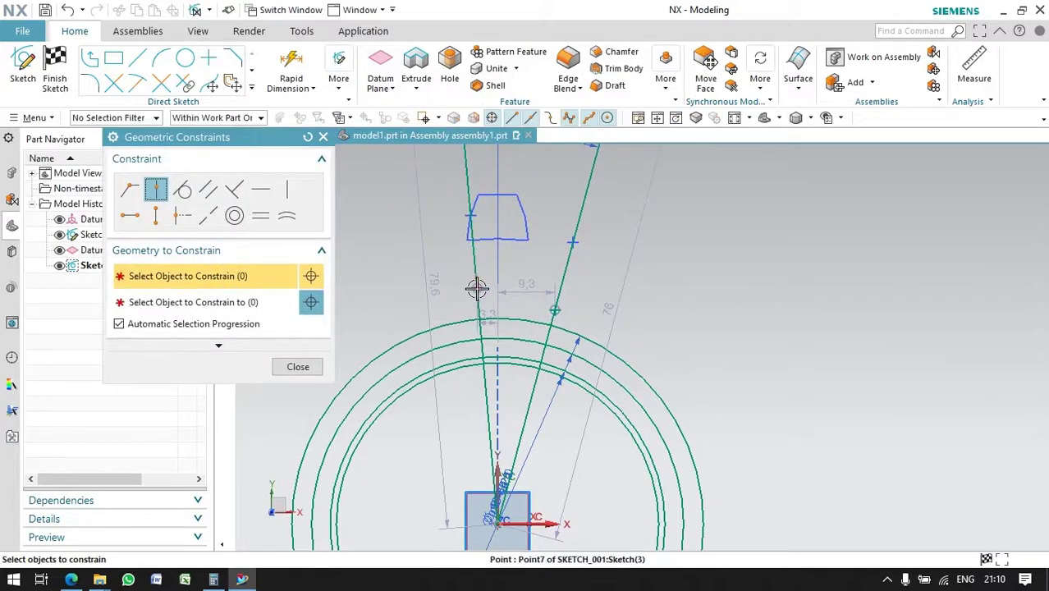
pyautogui.click(477, 288)
pyautogui.click(471, 341)
pyautogui.click(555, 309)
pyautogui.click(559, 365)
pyautogui.click(323, 368)
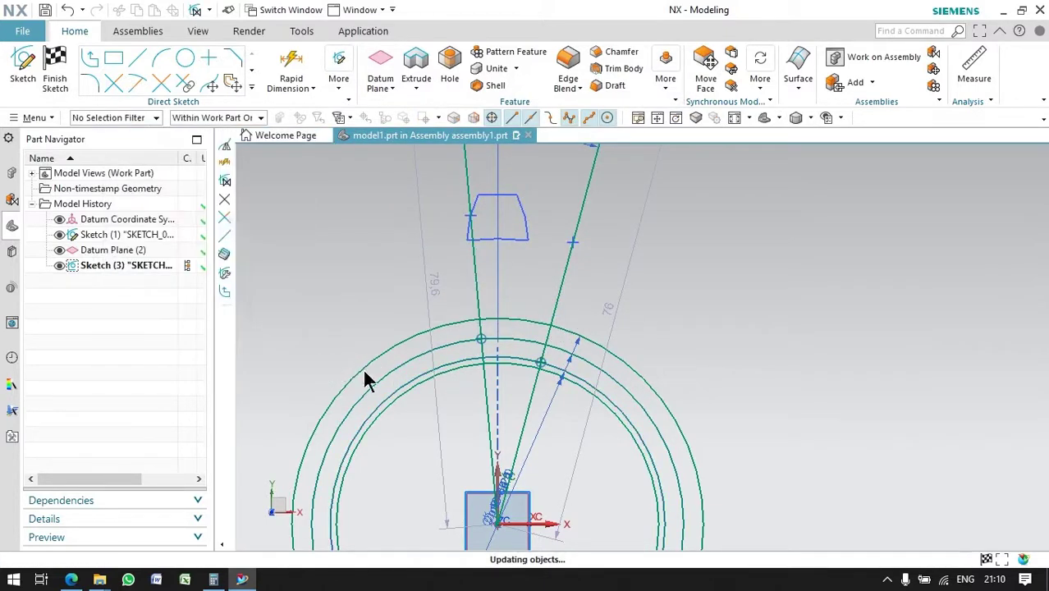
# Step: Draw a circle centred on the right crossing point, passing through the left crossing point
pyautogui.click(185, 59)
pyautogui.click(540, 361)
pyautogui.click(481, 339)
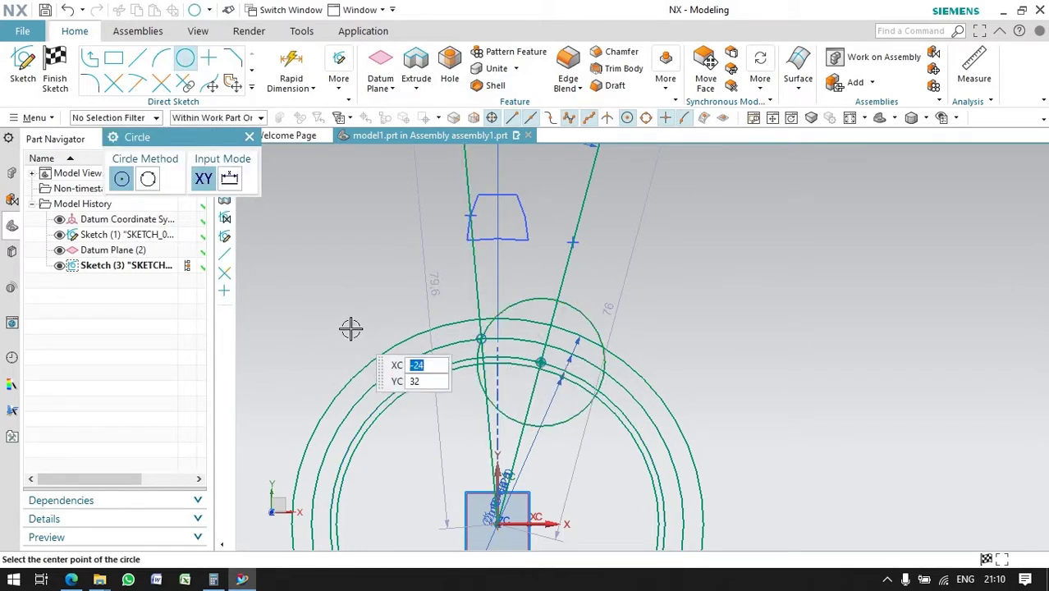
# Step: Start Mirror Curve with the vertical centre line as the mirror axis
pyautogui.click(251, 88)
pyautogui.click(92, 207)
pyautogui.click(180, 261)
pyautogui.click(503, 466)
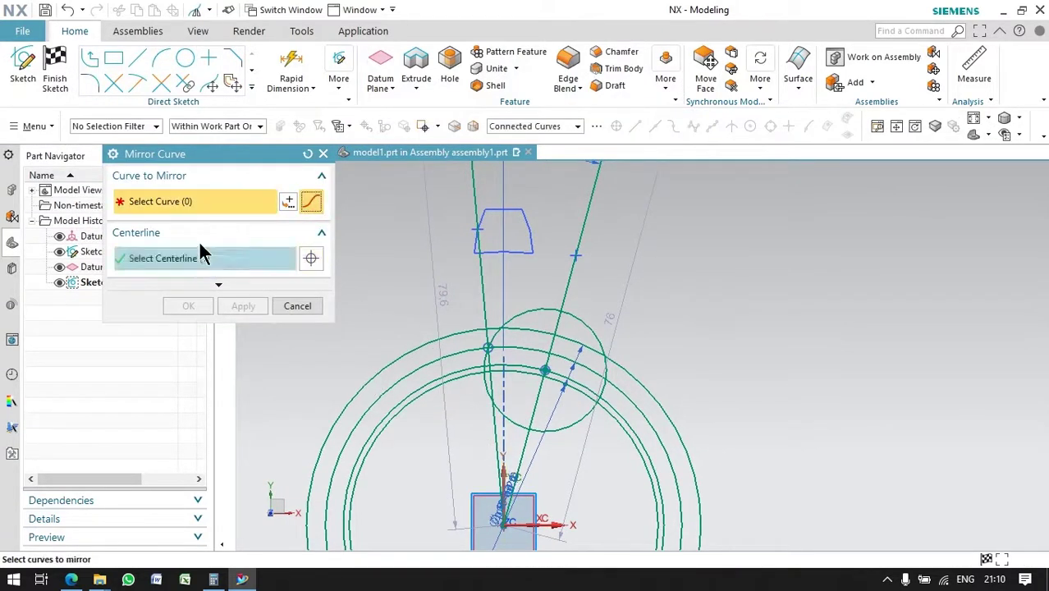
# Step: Mirror the right circle about the centre line to the left side
pyautogui.click(535, 429)
pyautogui.click(203, 305)
pyautogui.scroll(3, 510, 323)
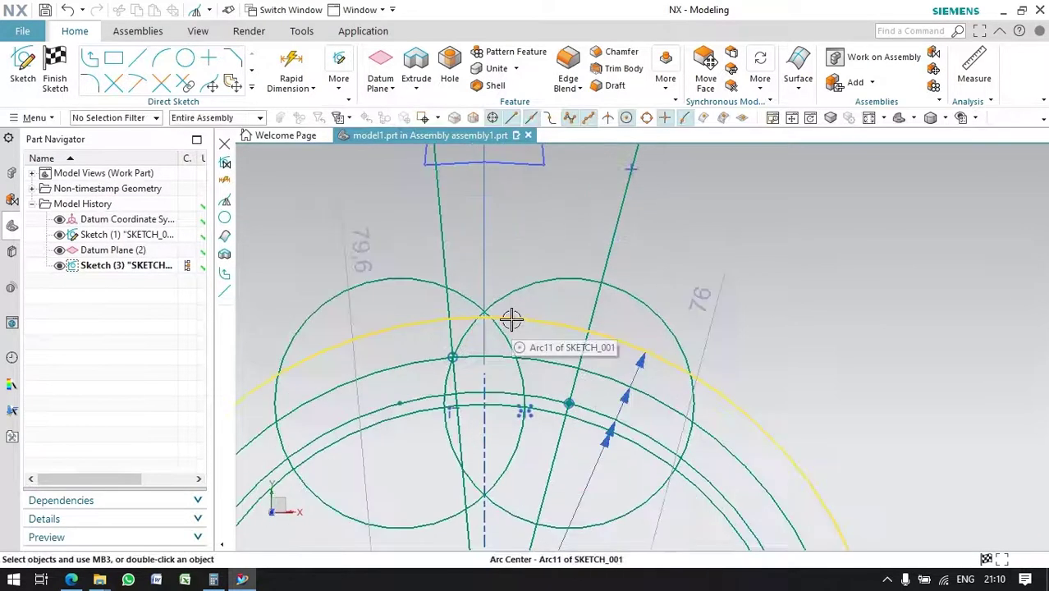
# Step: Quick Trim the short arc segment and the small segment at the dome top
pyautogui.press('t')
pyautogui.scroll(2, 470, 336)
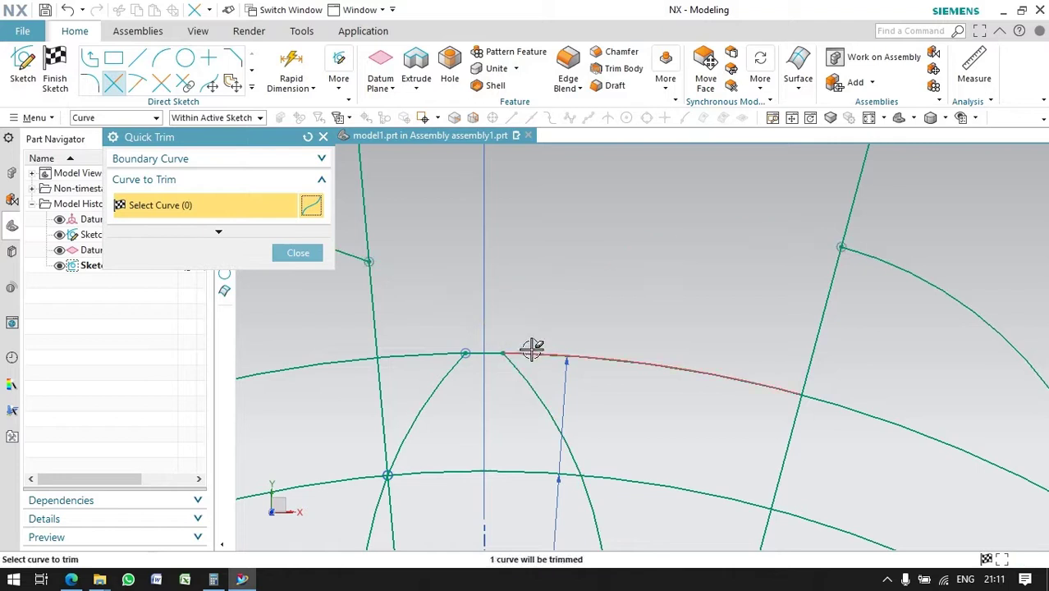
pyautogui.scroll(-3, 566, 432)
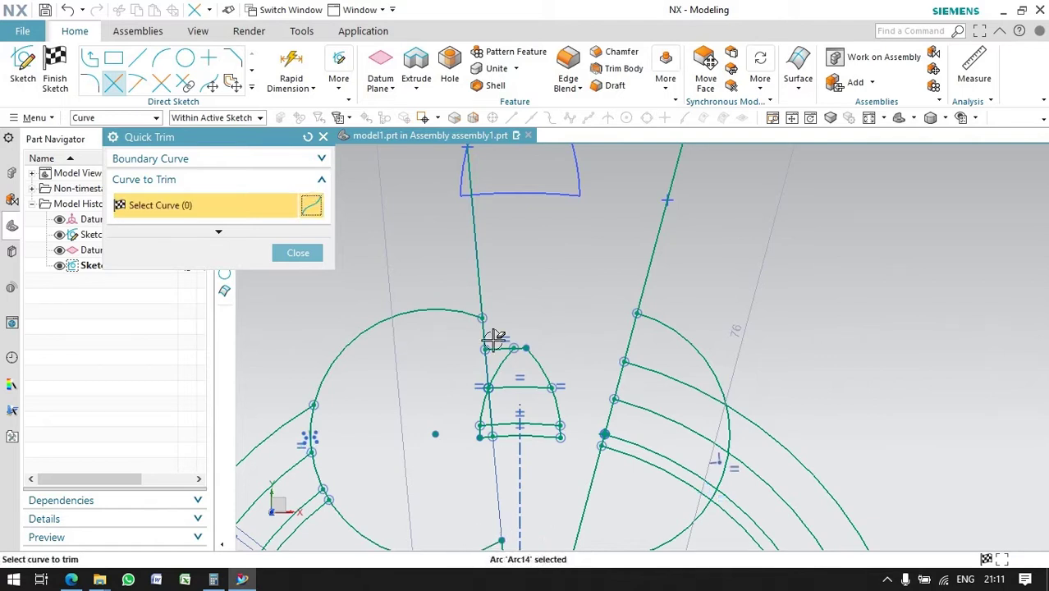
pyautogui.scroll(3, 493, 392)
pyautogui.click(499, 367)
pyautogui.scroll(3, 476, 331)
pyautogui.scroll(-3, 539, 359)
pyautogui.scroll(-2, 538, 351)
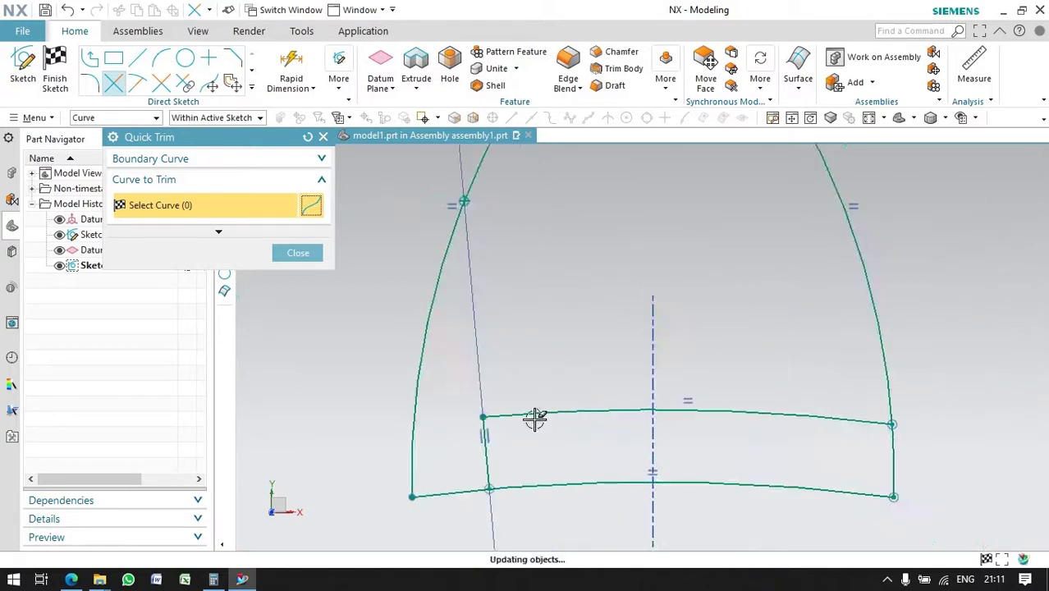
pyautogui.scroll(-3, 578, 345)
pyautogui.scroll(3, 562, 241)
pyautogui.click(562, 243)
pyautogui.scroll(-3, 515, 241)
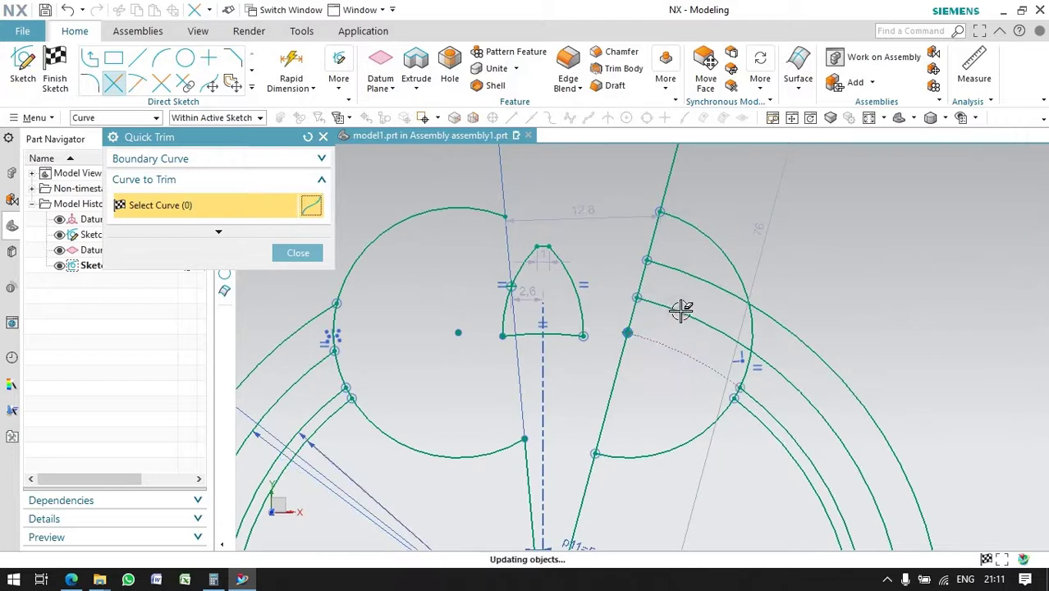
# Step: Trim the remaining stray arcs and the long straight line to one arched tooth outline, then finish the sketch
pyautogui.click(716, 243)
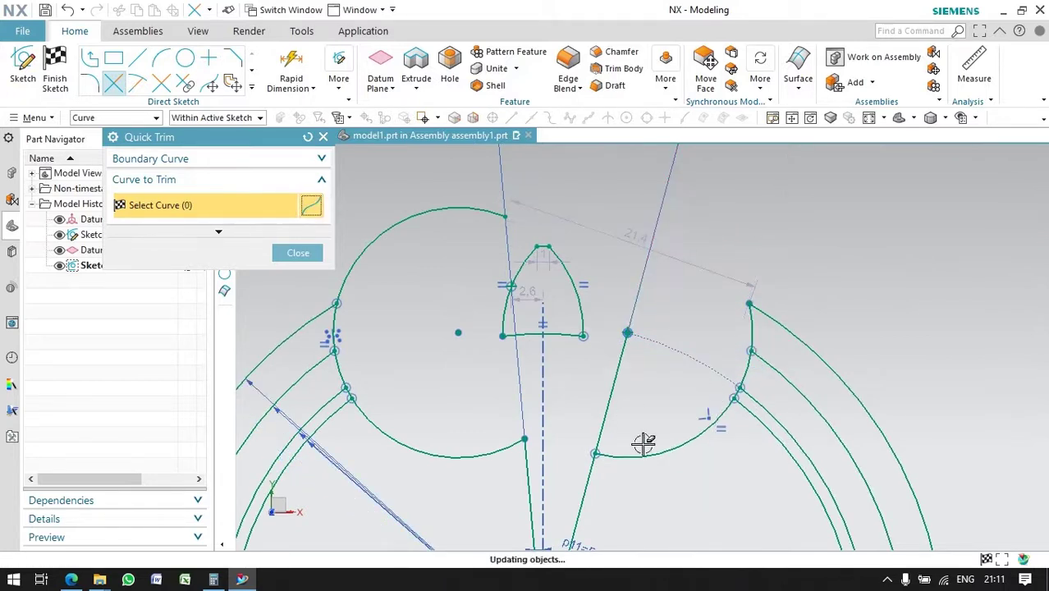
pyautogui.click(401, 391)
pyautogui.click(346, 276)
pyautogui.click(522, 479)
pyautogui.click(325, 423)
pyautogui.click(299, 373)
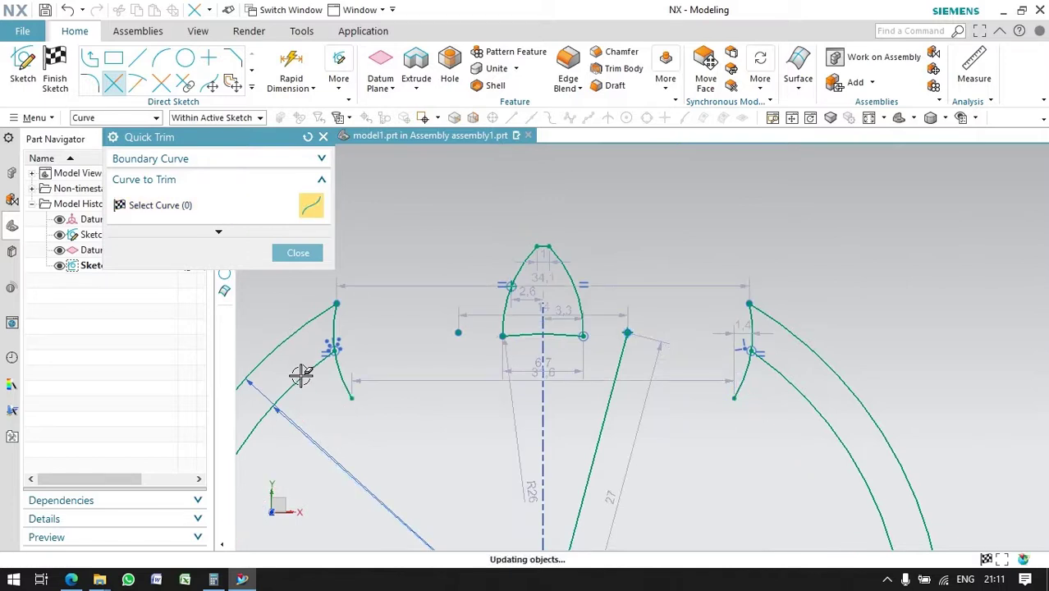
pyautogui.click(348, 383)
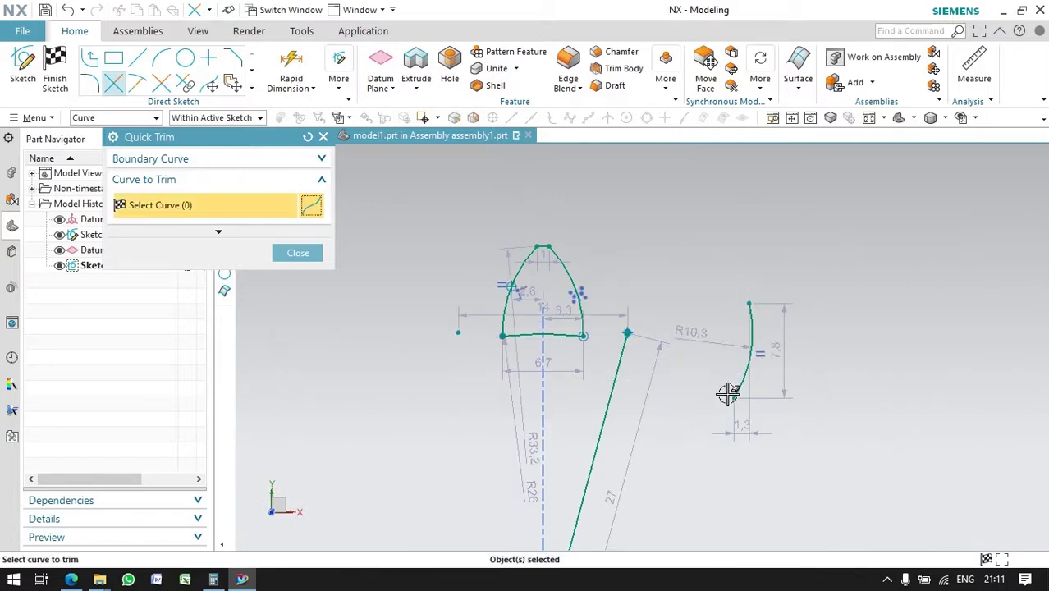
pyautogui.click(619, 362)
pyautogui.scroll(-3, 675, 356)
pyautogui.scroll(4, 656, 345)
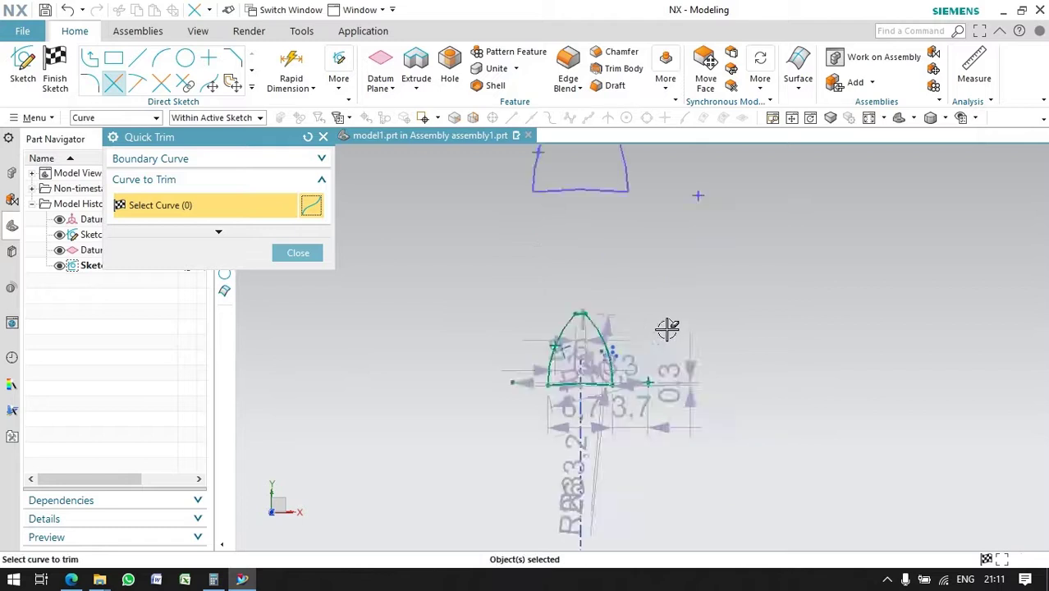
pyautogui.scroll(4, 542, 361)
pyautogui.click(541, 361)
pyautogui.scroll(-2, 592, 409)
pyautogui.scroll(-2, 622, 475)
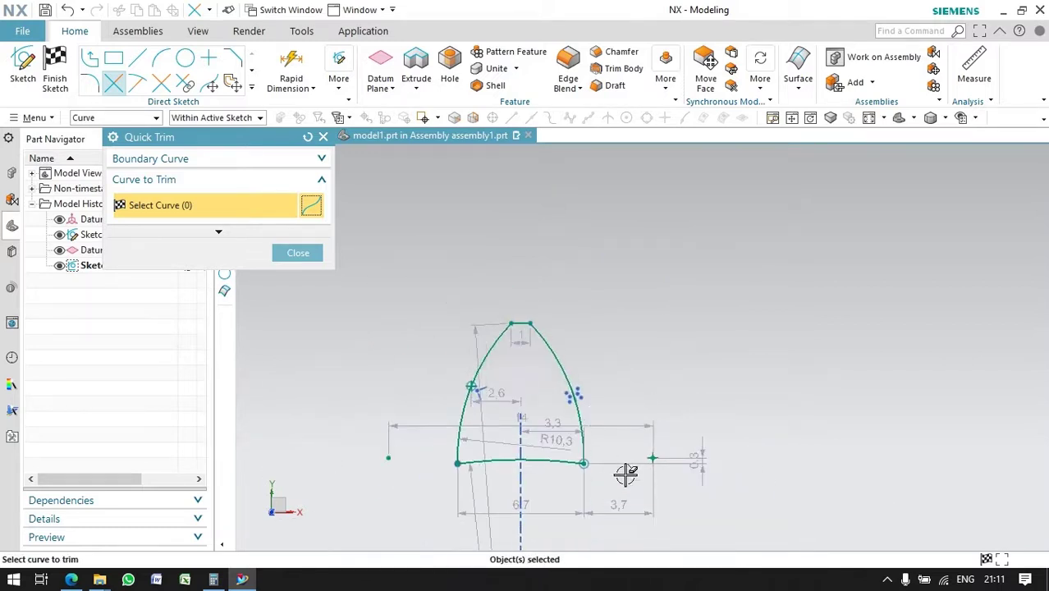
pyautogui.scroll(-3, 622, 475)
pyautogui.click(300, 253)
pyautogui.hotkey('ctrl', 'q')
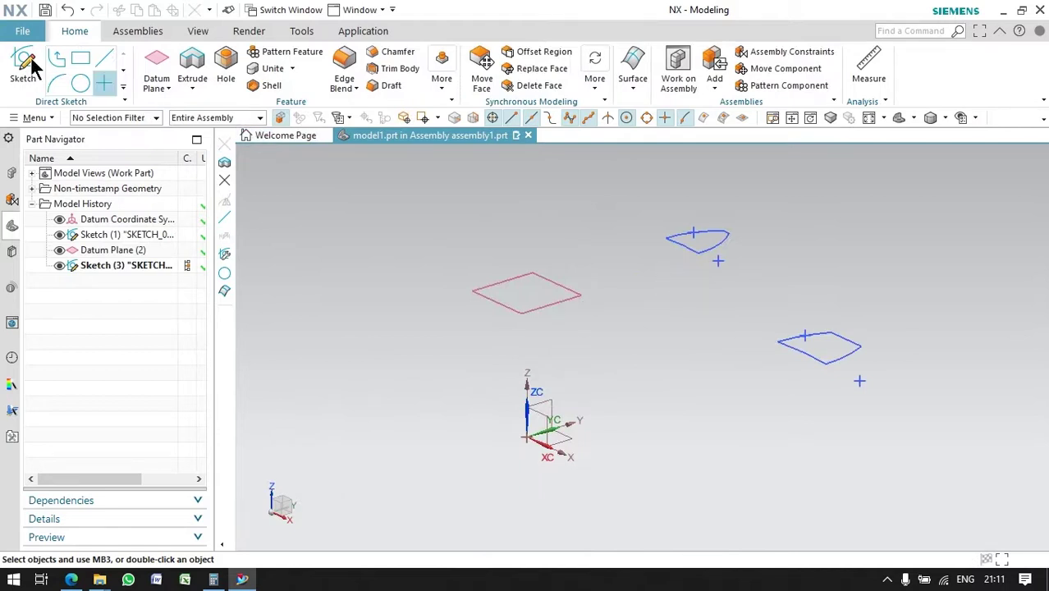
# Step: Sketch a closed stepped profile from the origin on the datum plane, edges 22, 26.6, 8.6, 11.2 and 6.5
pyautogui.click(543, 428)
pyautogui.click(245, 317)
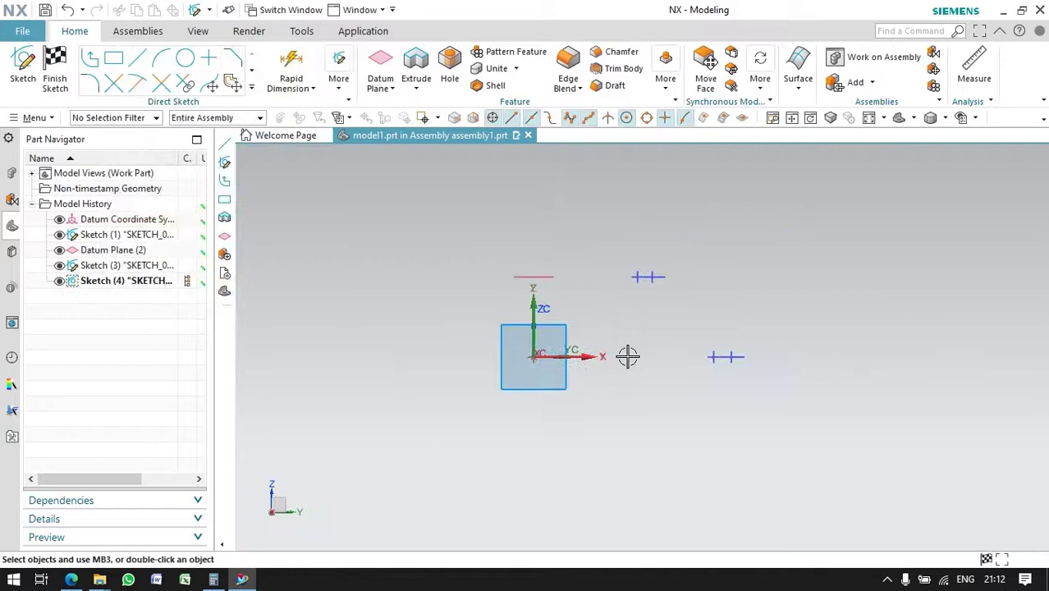
pyautogui.click(86, 62)
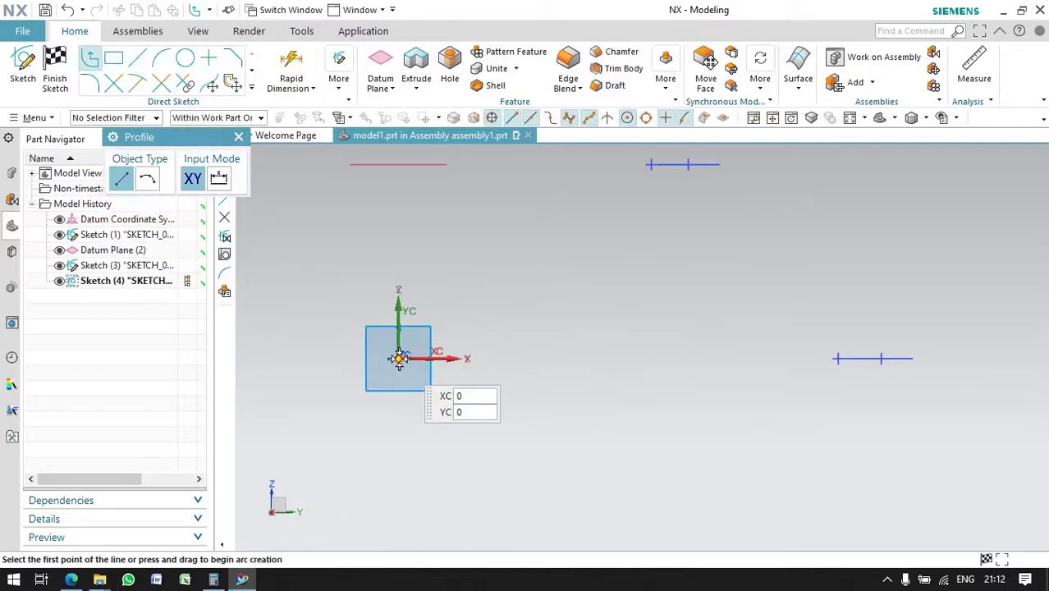
pyautogui.click(398, 358)
pyautogui.click(398, 164)
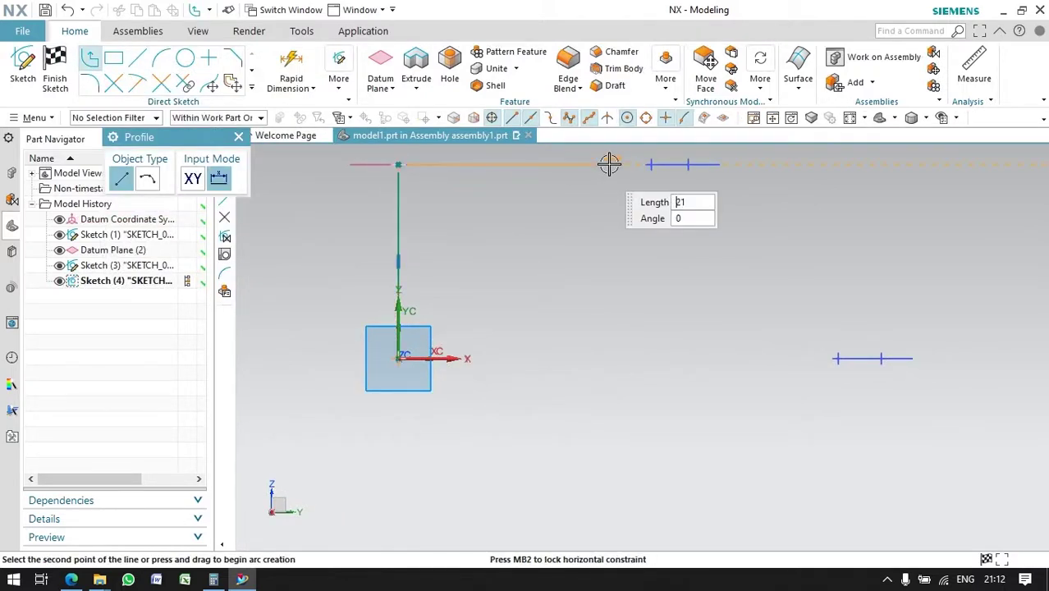
pyautogui.click(663, 234)
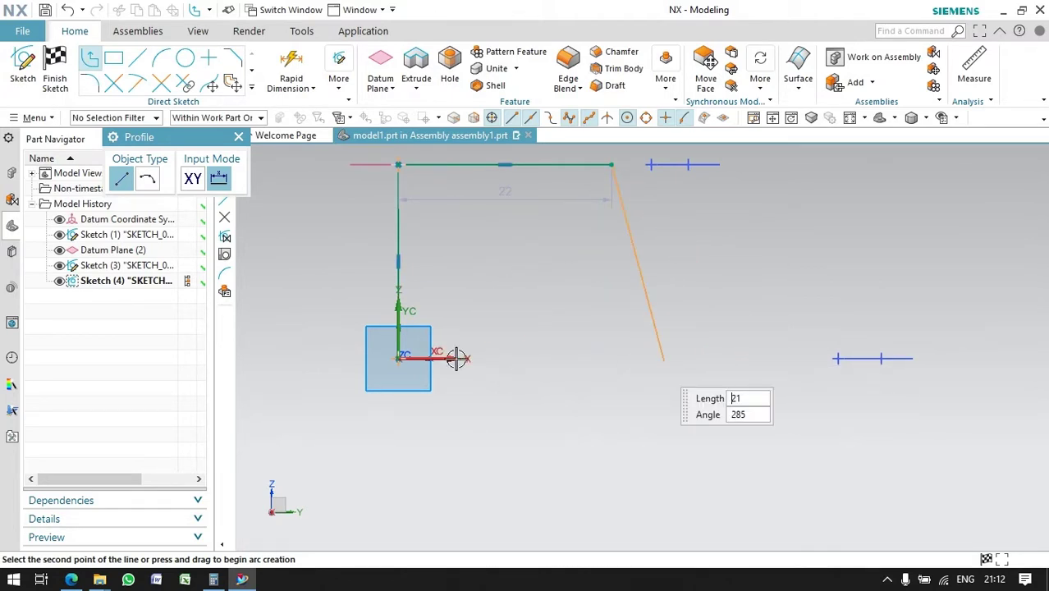
pyautogui.click(781, 358)
pyautogui.click(719, 413)
pyautogui.click(611, 413)
pyautogui.click(611, 475)
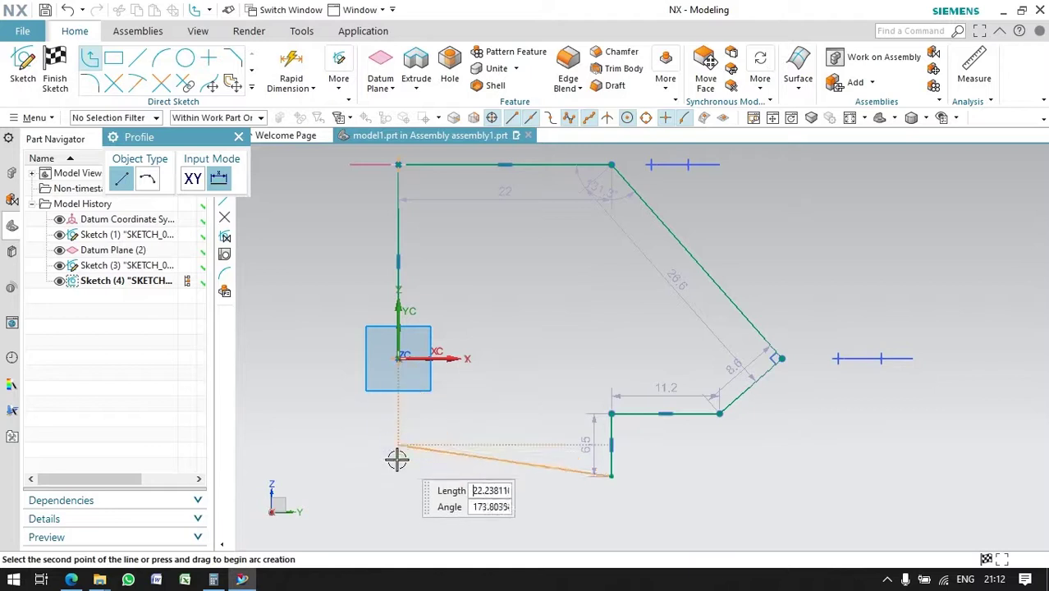
pyautogui.click(402, 416)
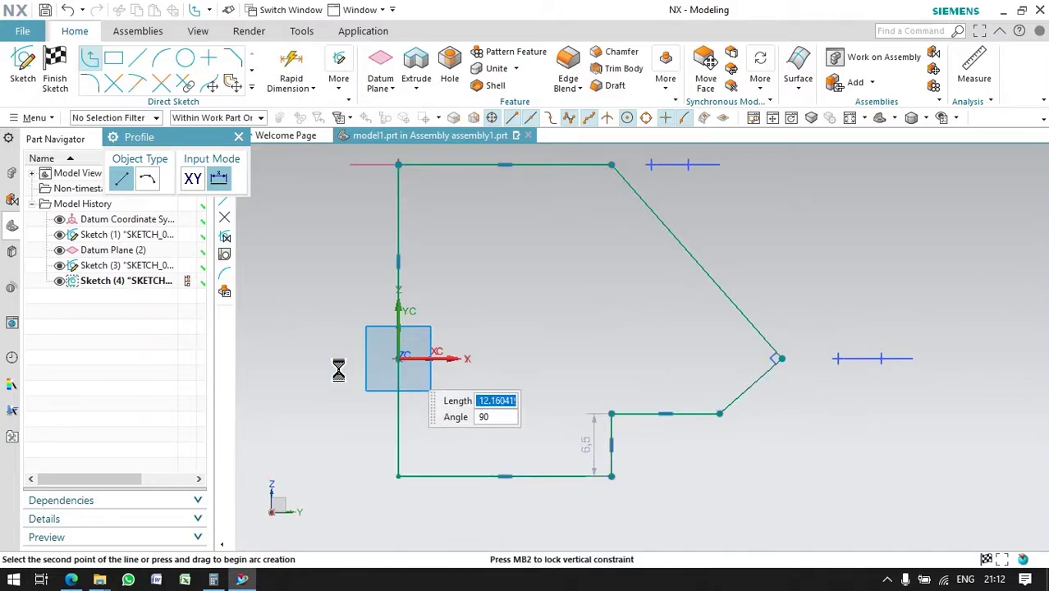
pyautogui.click(293, 78)
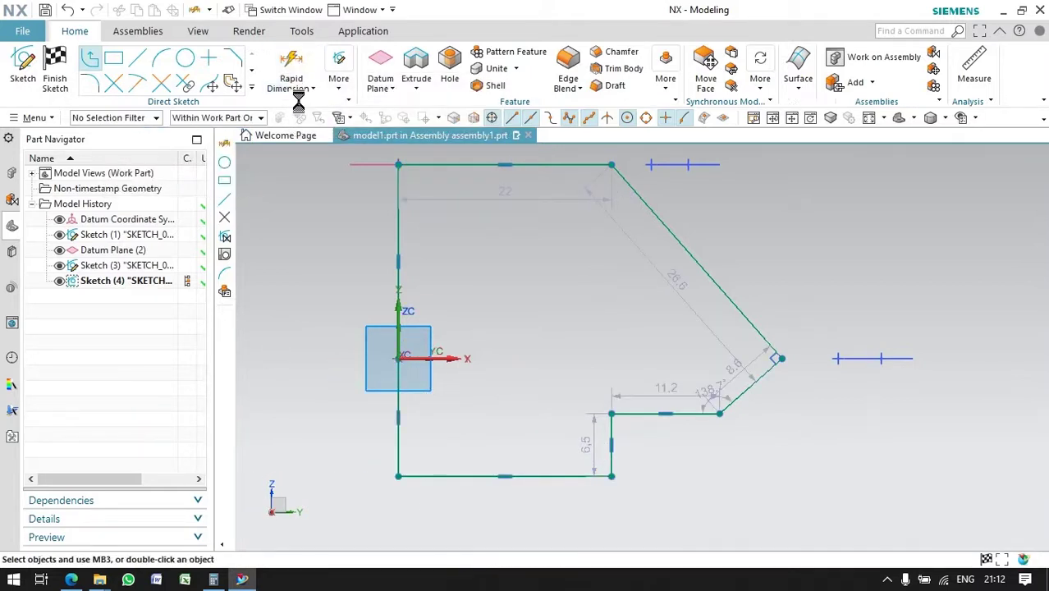
# Step: Change the step height dimension from 6.5 to 5 and set the lower bend angle to 135°
pyautogui.click(301, 430)
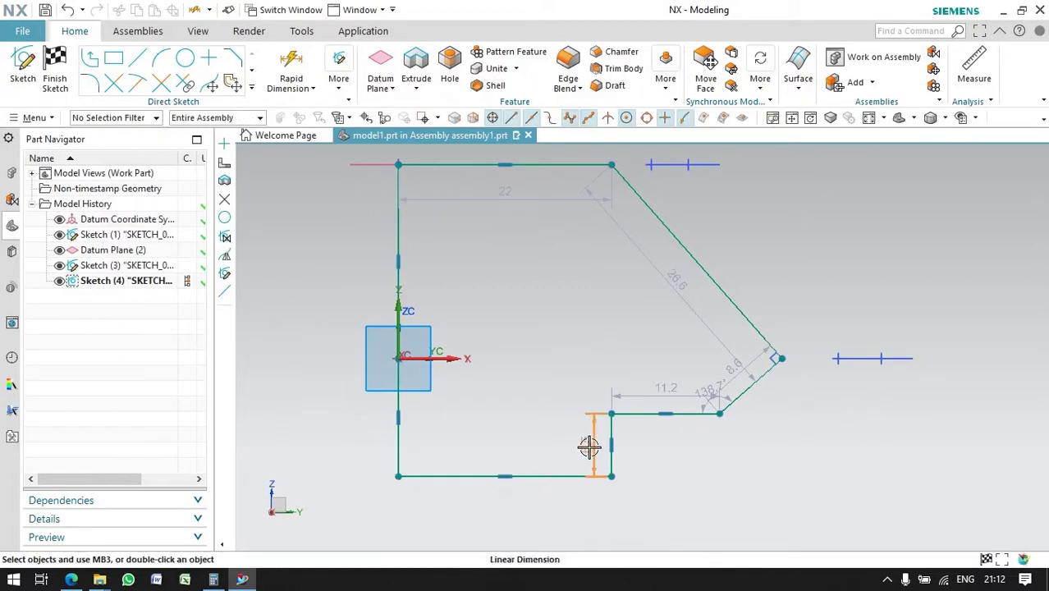
pyautogui.doubleClick(588, 447)
pyautogui.write('5')
pyautogui.press('Return')
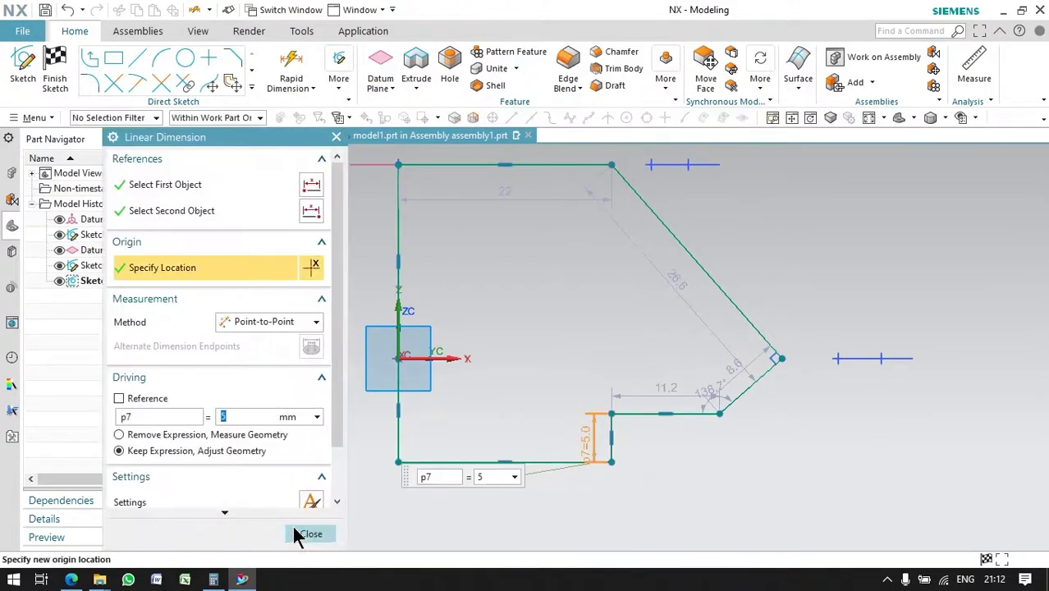
pyautogui.keyDown('shift'); pyautogui.moveTo(655, 369); pyautogui.dragTo(625, 360, button='middle'); pyautogui.keyUp('shift')
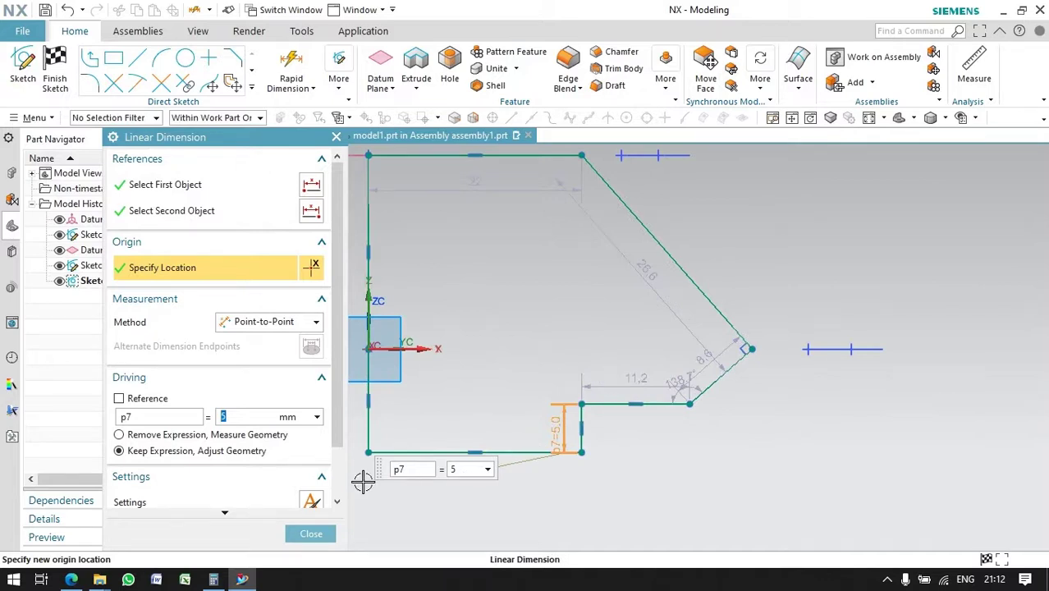
pyautogui.doubleClick(703, 389)
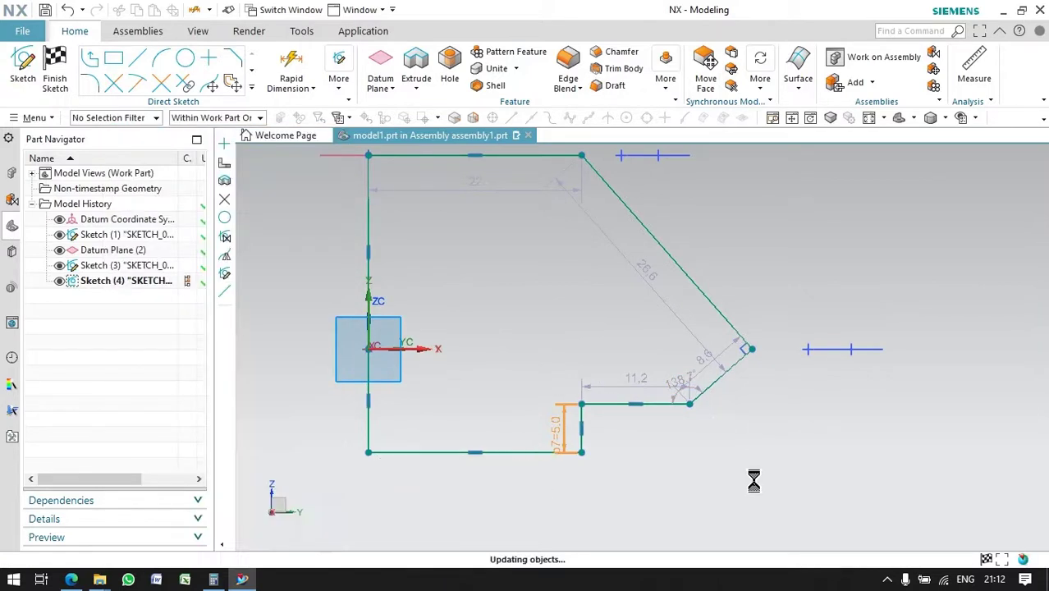
pyautogui.write('135')
pyautogui.press('Return')
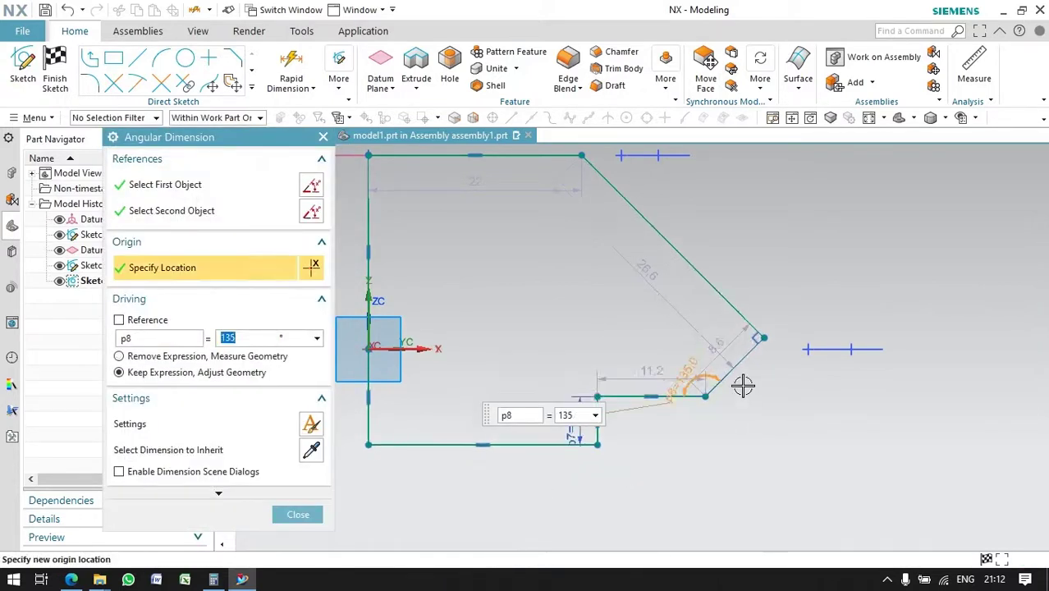
pyautogui.scroll(-1, 679, 297)
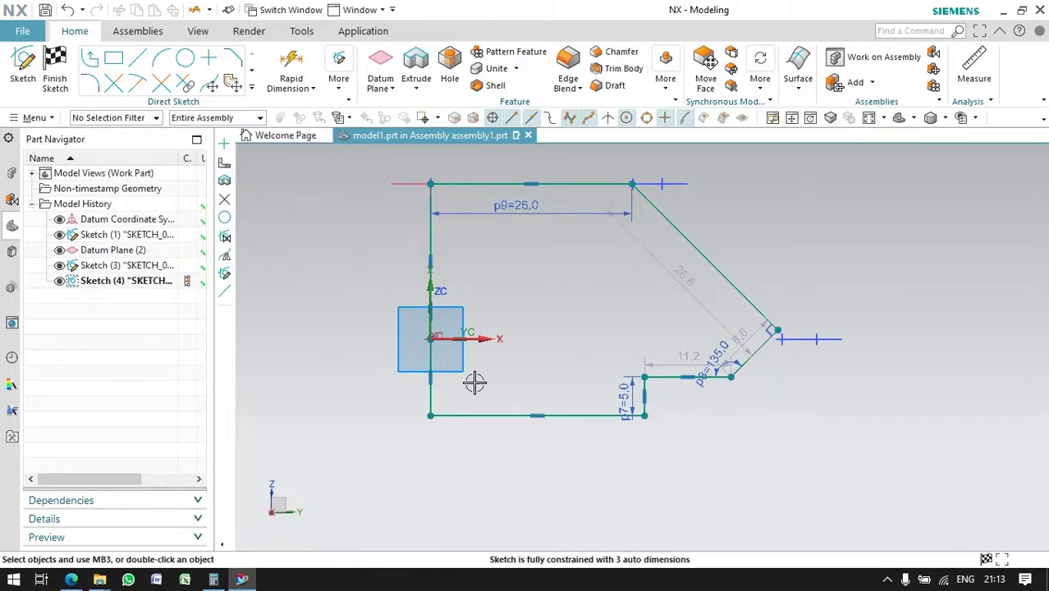
# Step: Dimension the overall width to the outer tip as 46 (92/2)
pyautogui.click(291, 86)
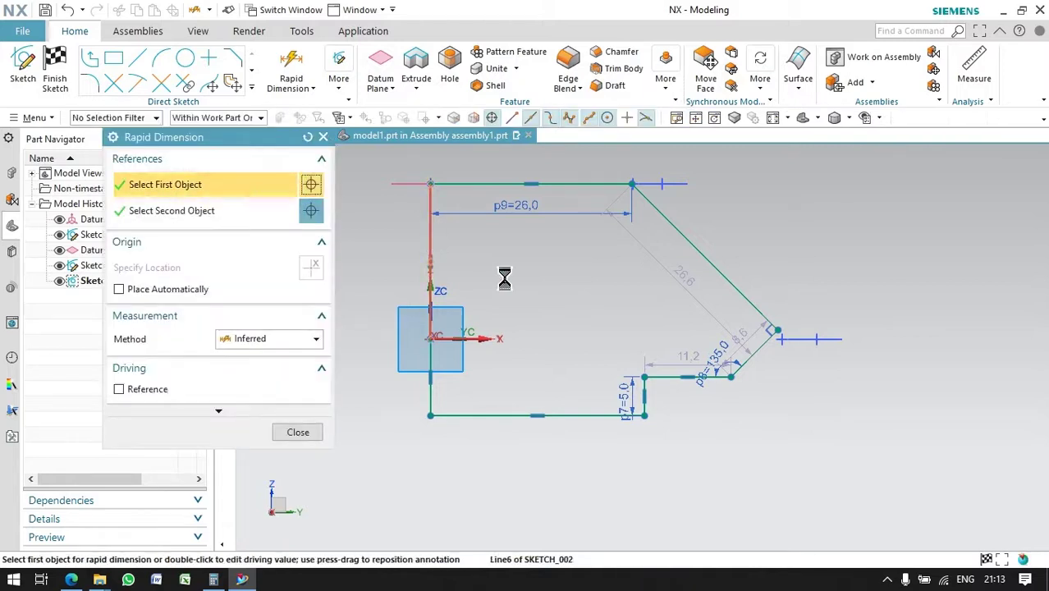
pyautogui.click(776, 332)
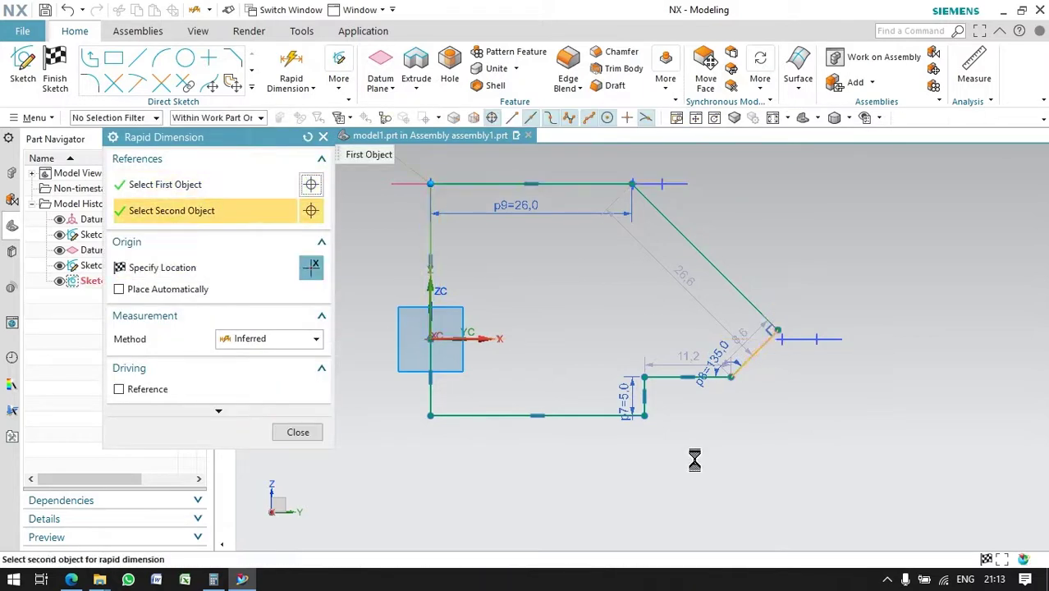
pyautogui.click(598, 506)
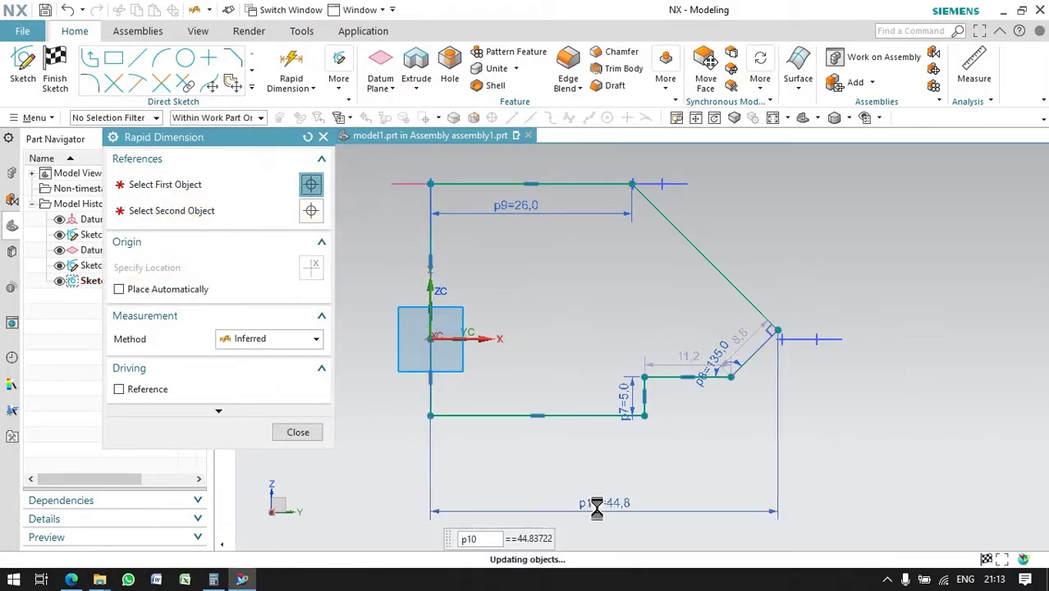
pyautogui.write('2/')
pyautogui.press('Return')
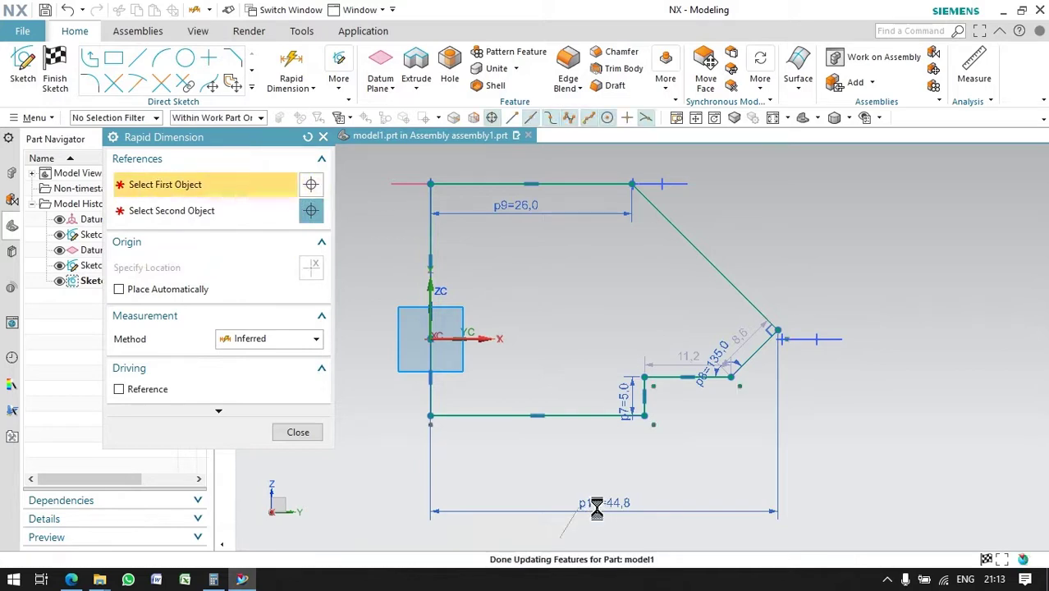
pyautogui.click(298, 432)
# Step: Constrain the profile's outer tip point onto the horizontal axis
pyautogui.click(339, 82)
pyautogui.click(352, 123)
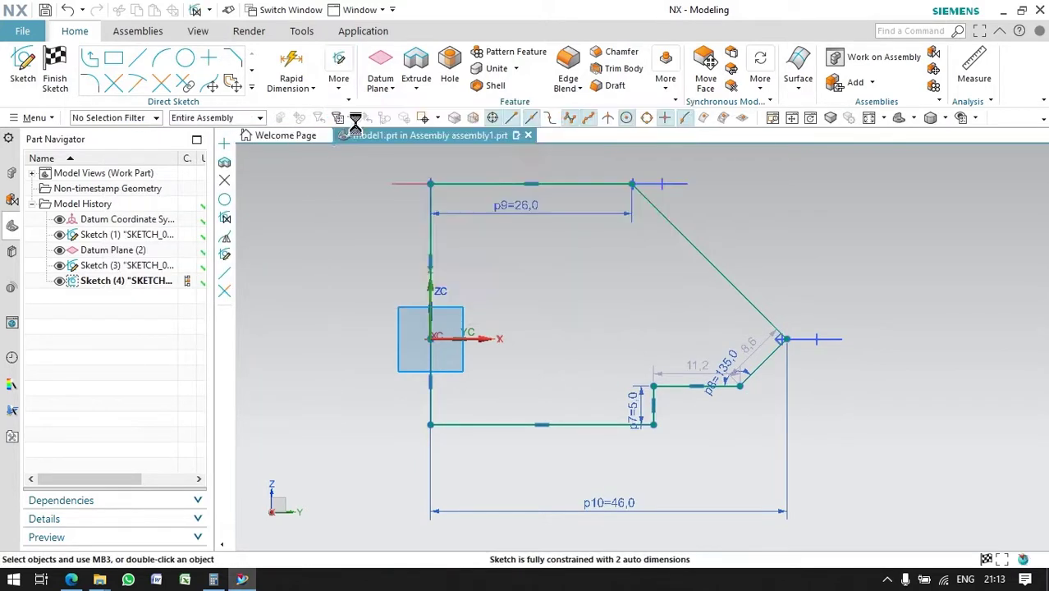
pyautogui.click(789, 339)
pyautogui.click(524, 326)
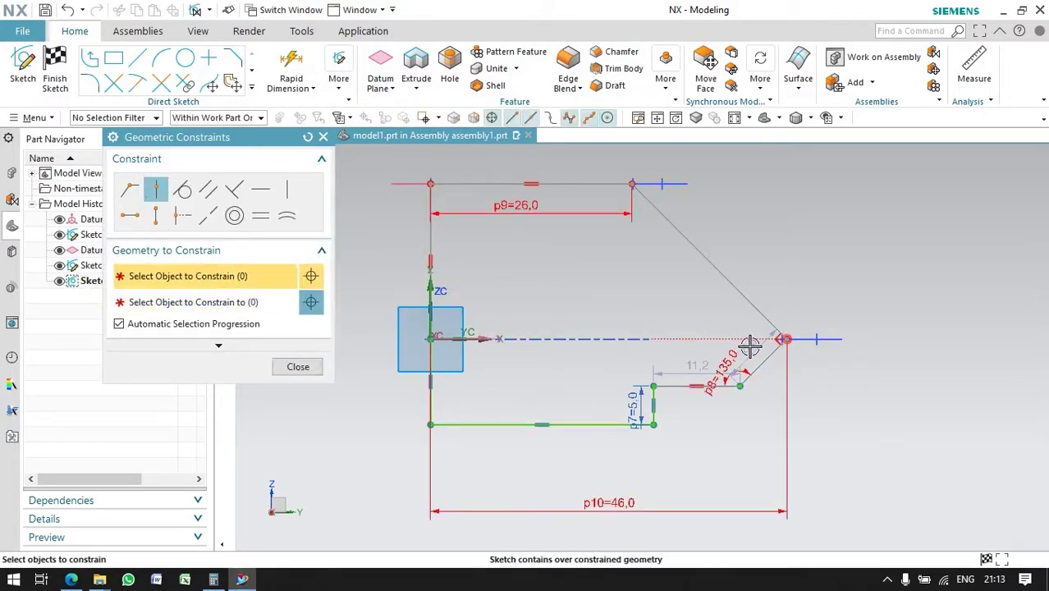
pyautogui.click(298, 367)
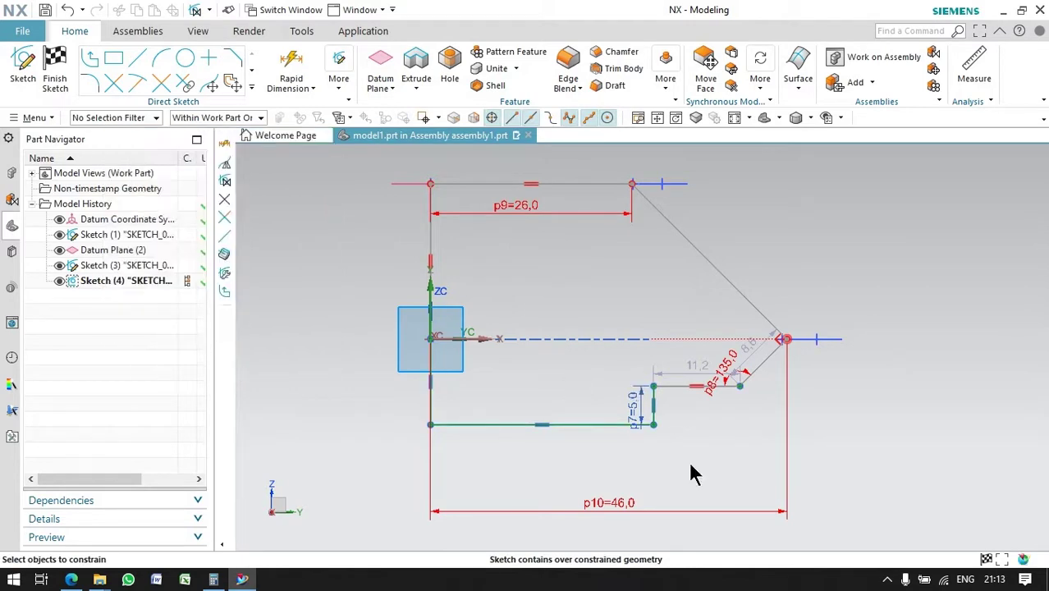
# Step: Delete the conflicting 135° angle dimension
pyautogui.rightClick(726, 361)
pyautogui.click(760, 284)
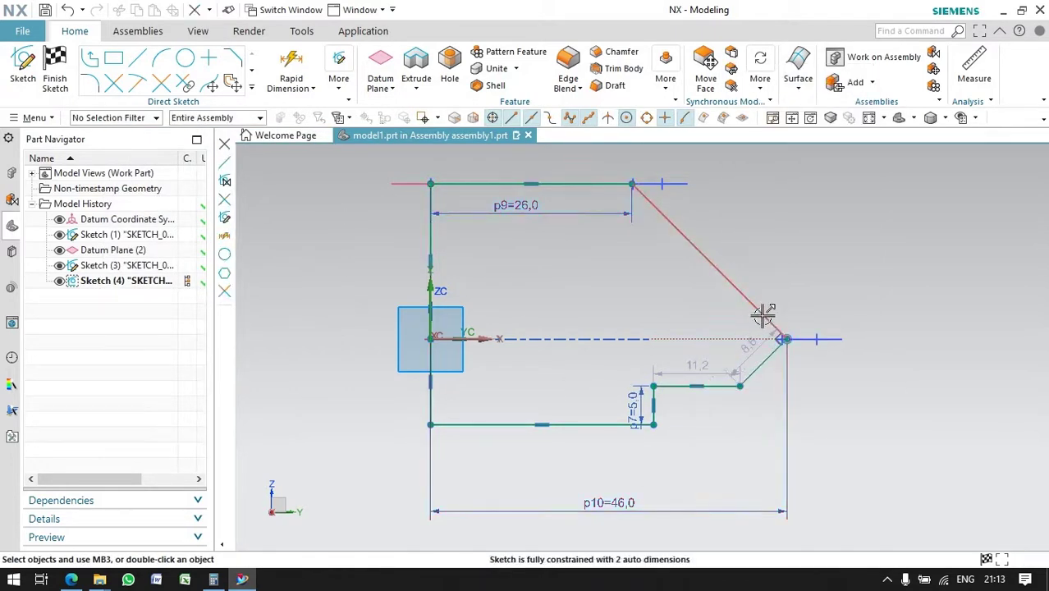
pyautogui.scroll(2, 784, 332)
pyautogui.scroll(-2, 750, 332)
pyautogui.scroll(-1, 749, 332)
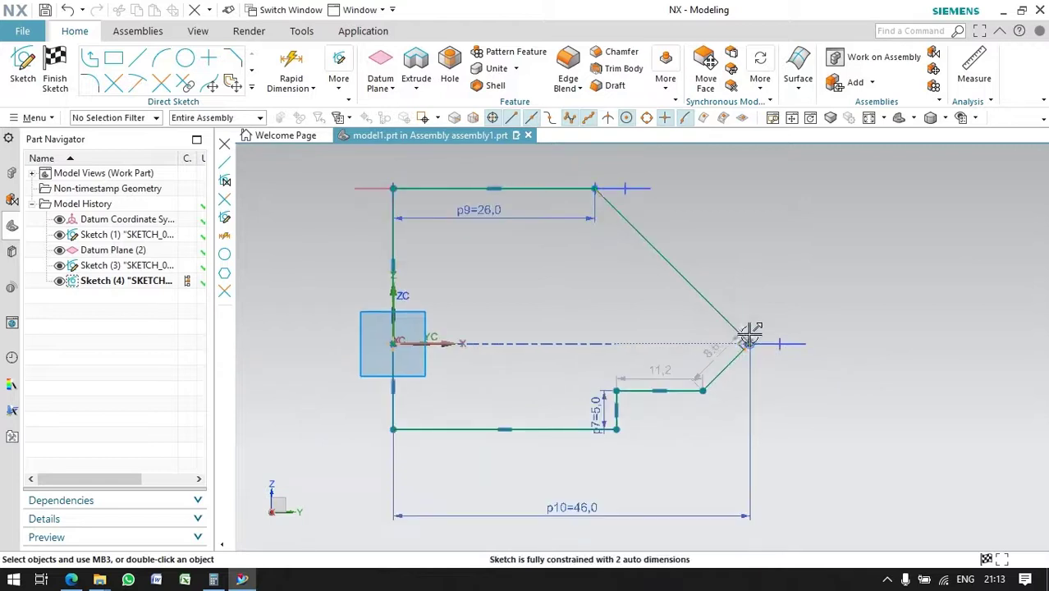
# Step: Dimension the step-to-axis height as 5 and the bottom edge as 30, then finish the sketch
pyautogui.click(633, 392)
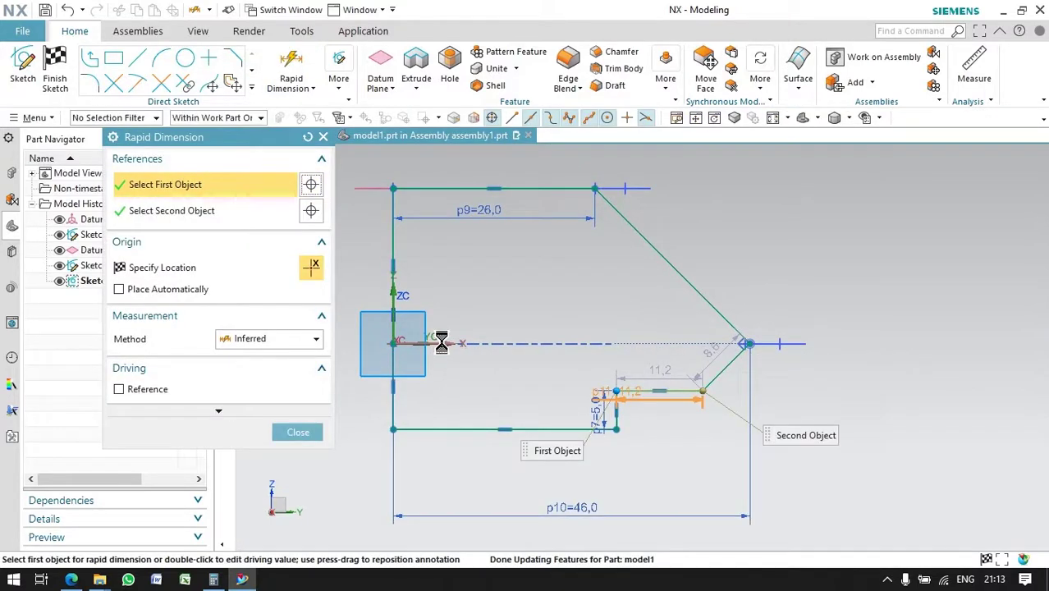
pyautogui.click(443, 343)
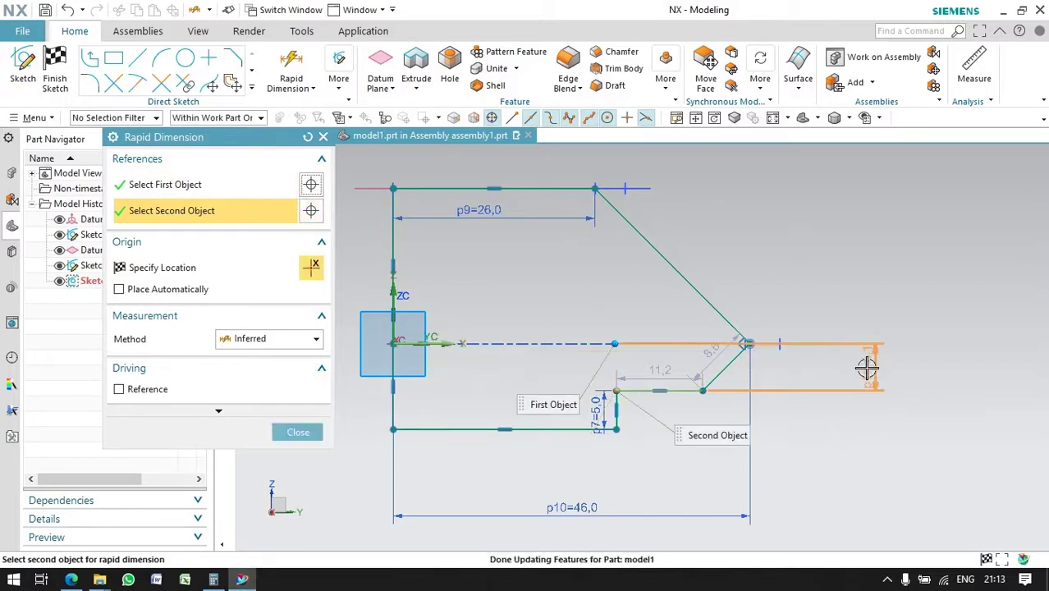
pyautogui.click(866, 410)
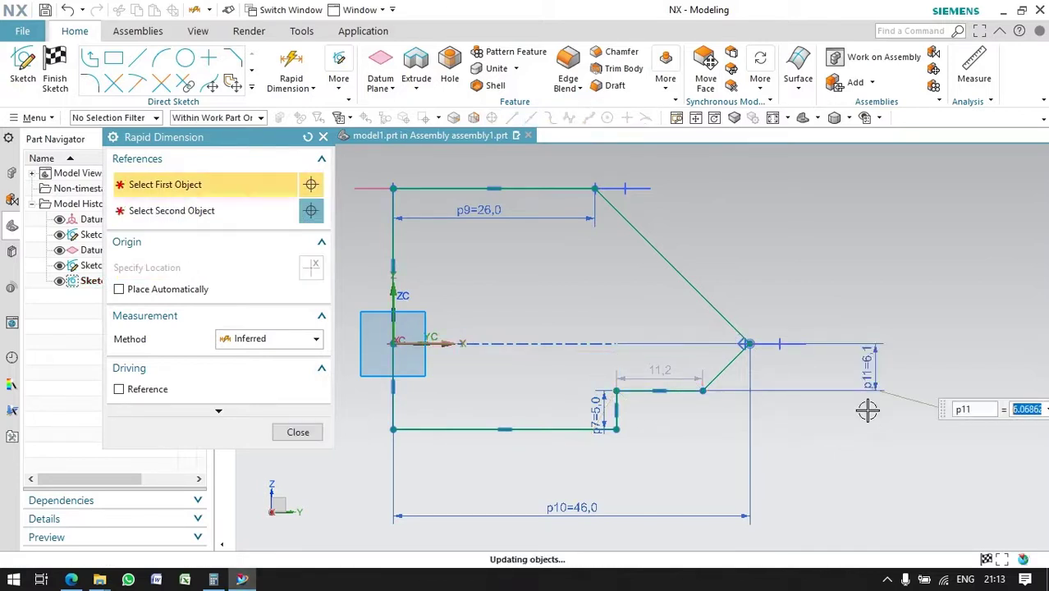
pyautogui.write('5')
pyautogui.press('Return')
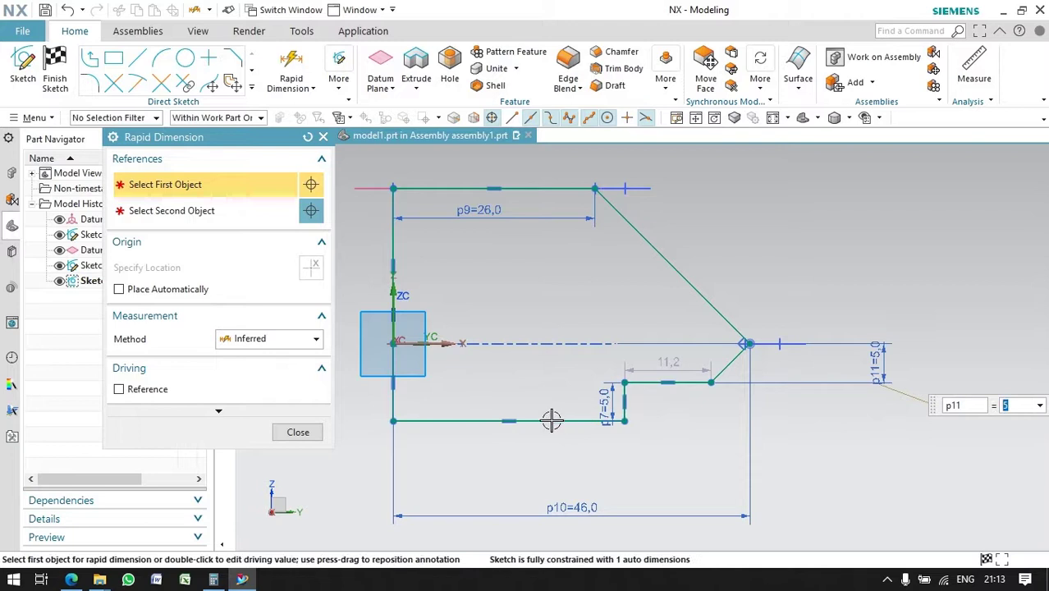
pyautogui.click(551, 420)
pyautogui.click(534, 465)
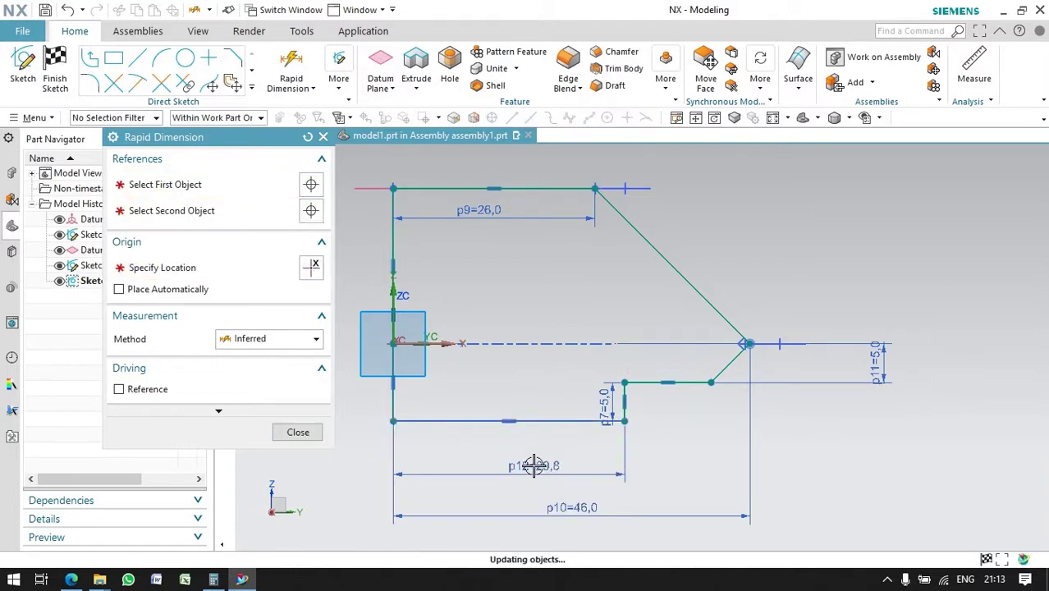
pyautogui.write('30')
pyautogui.press('Return')
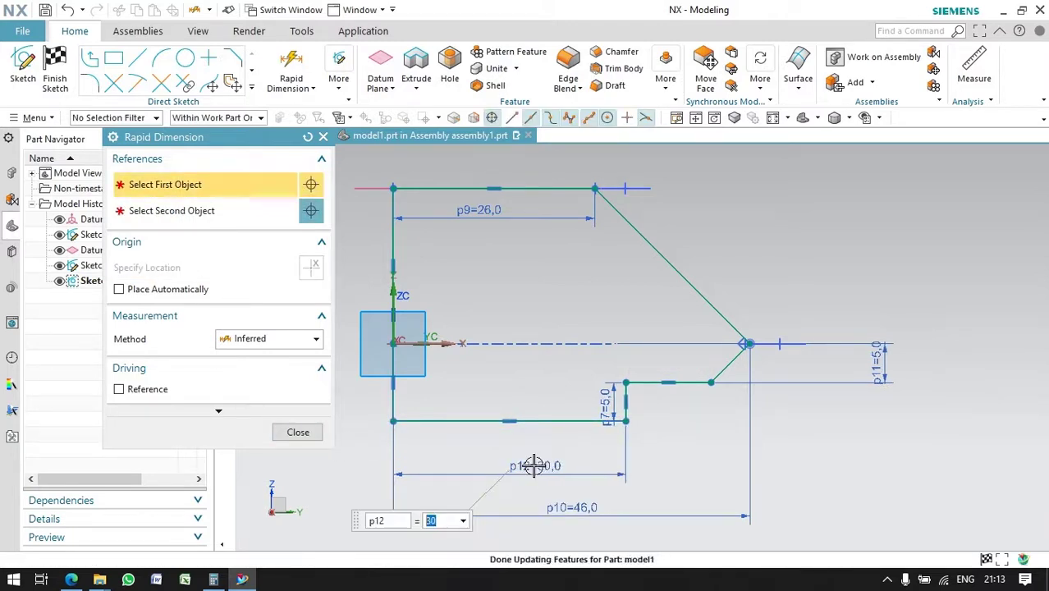
pyautogui.click(320, 435)
pyautogui.scroll(-2, 690, 361)
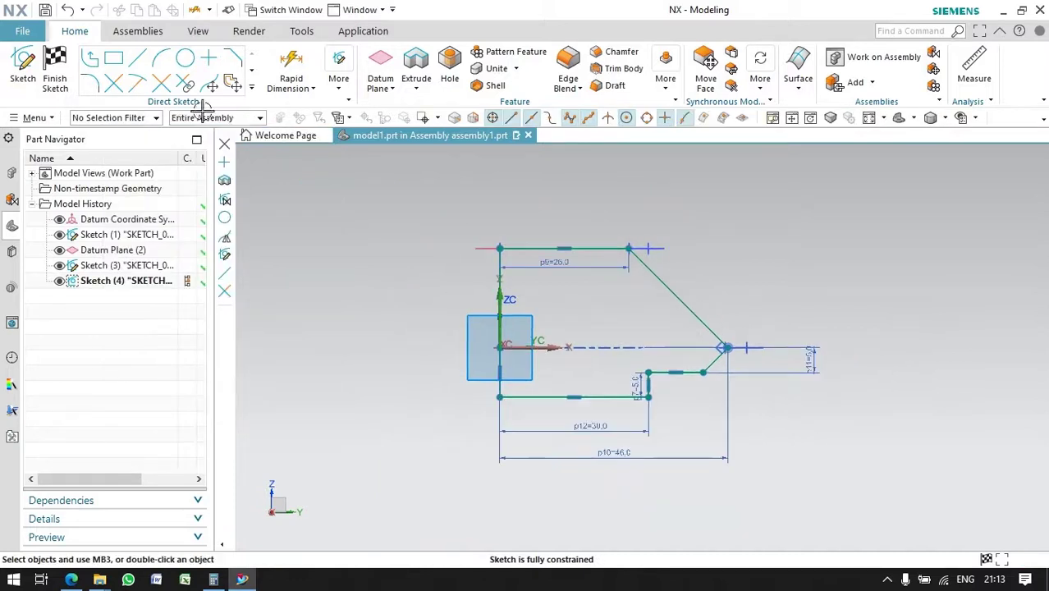
pyautogui.click(68, 81)
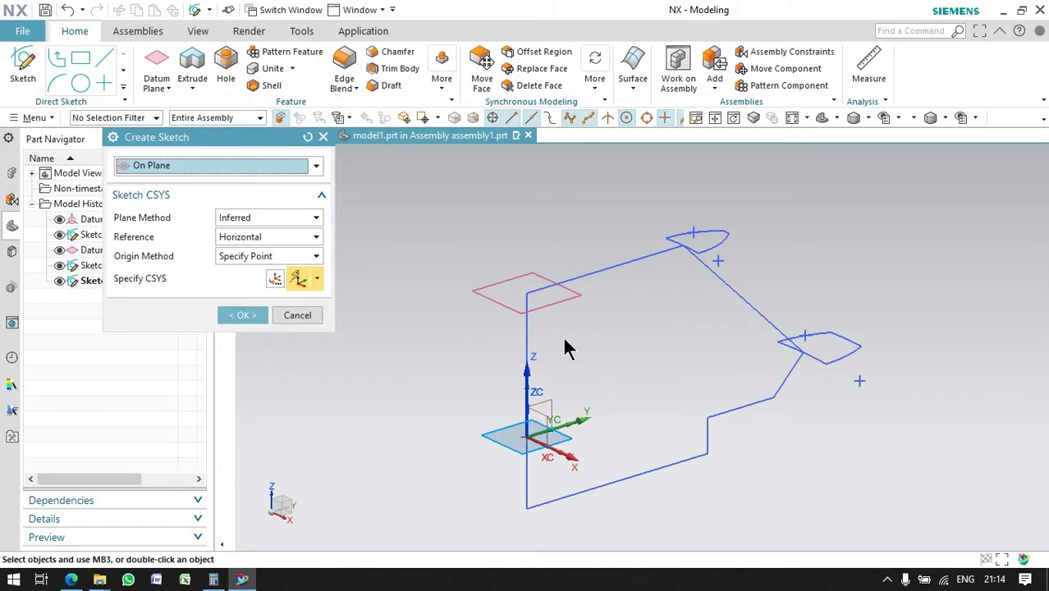
# Step: Start a new sketch and draw a slanted line from the profile's top edge down to the horizontal axis
pyautogui.click(255, 315)
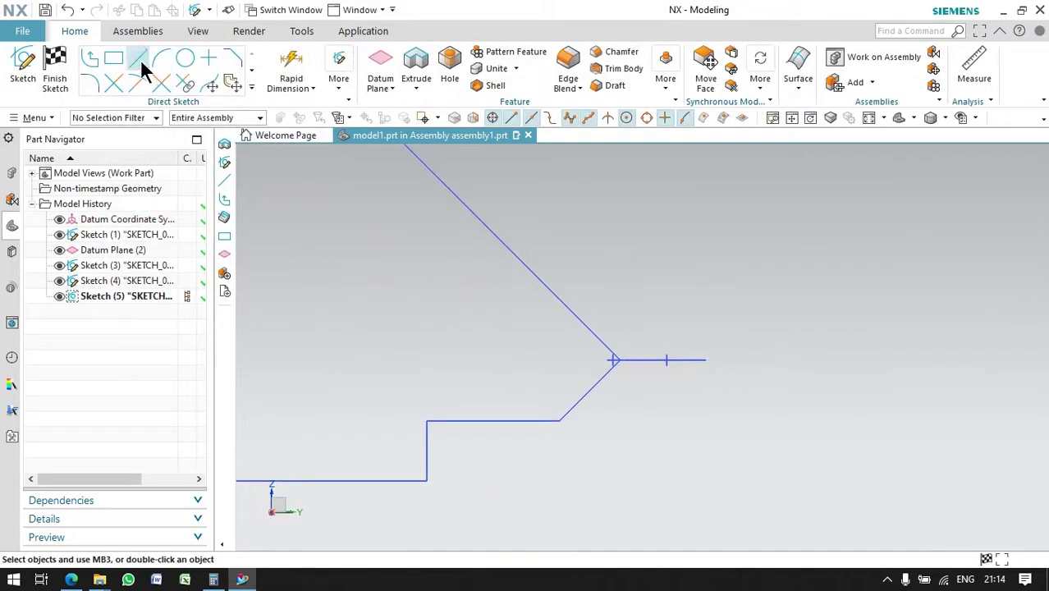
pyautogui.click(139, 59)
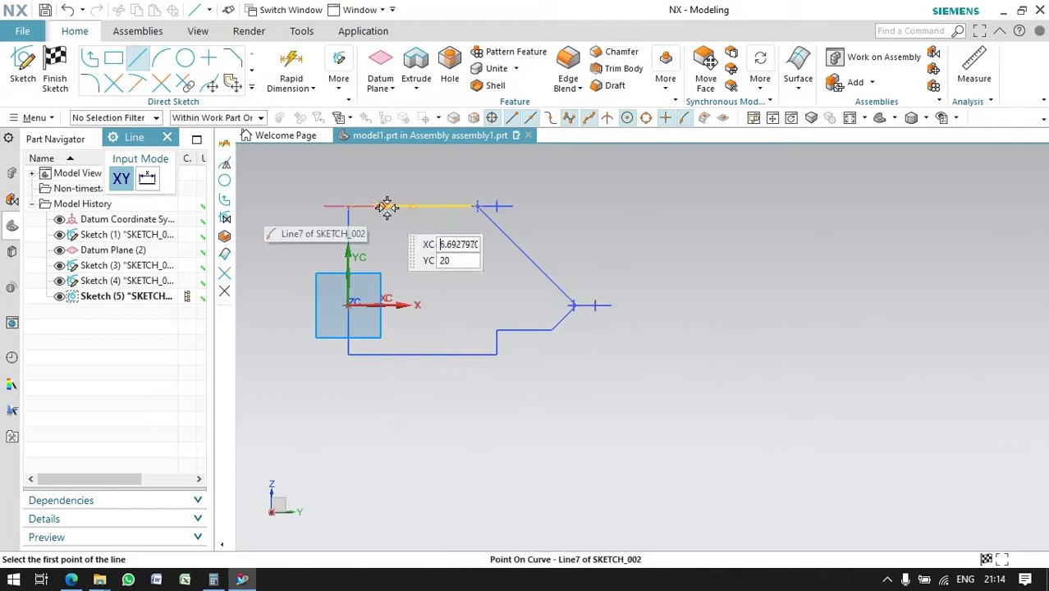
pyautogui.click(387, 207)
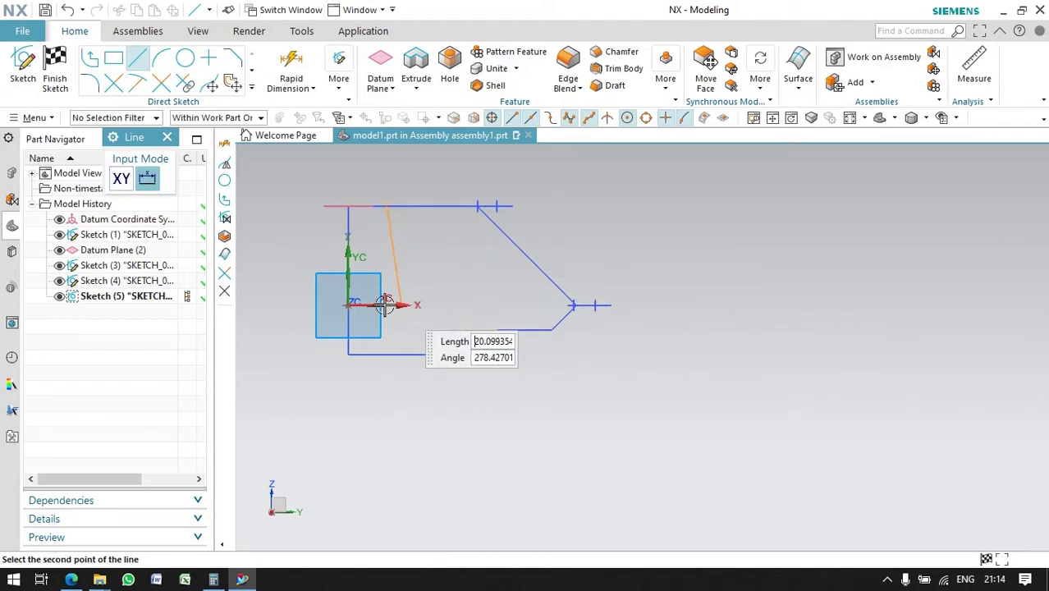
pyautogui.click(451, 304)
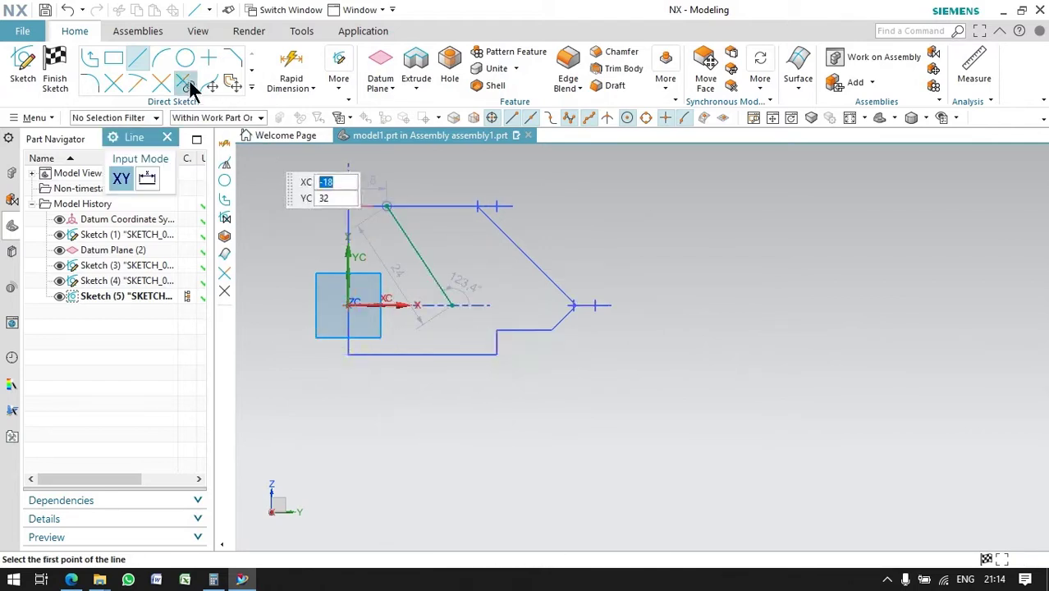
pyautogui.click(293, 70)
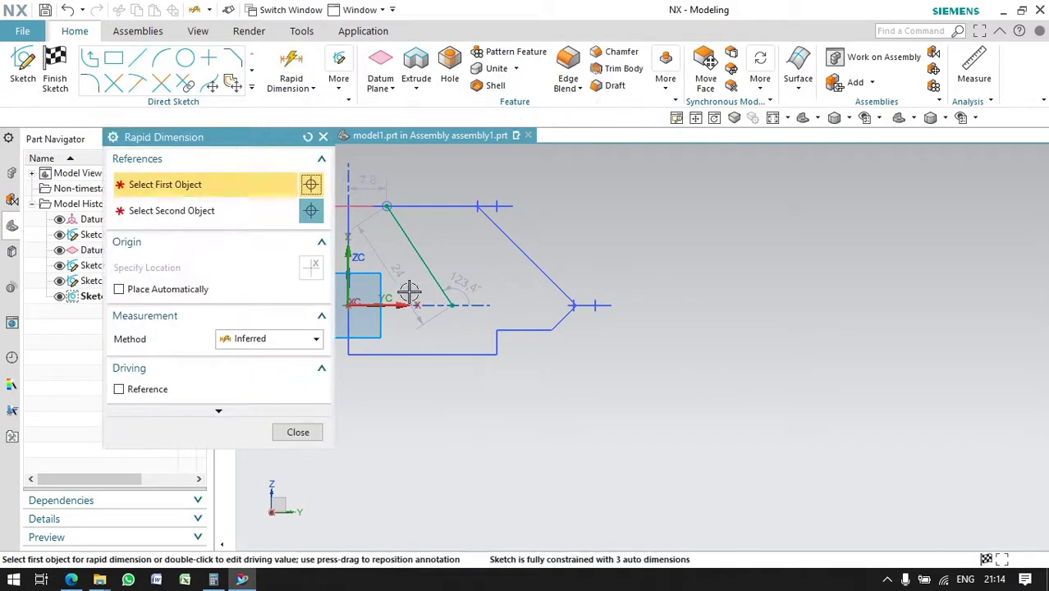
# Step: Dimension the line at 45° to the horizontal axis and constrain its lower endpoint onto the axis
pyautogui.click(387, 304)
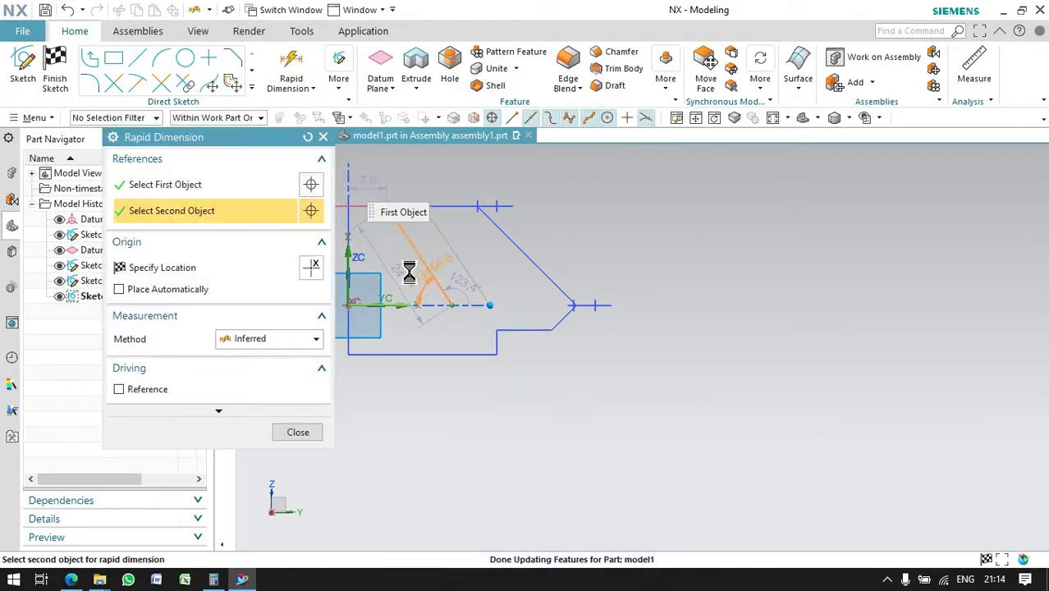
pyautogui.click(428, 269)
pyautogui.click(414, 301)
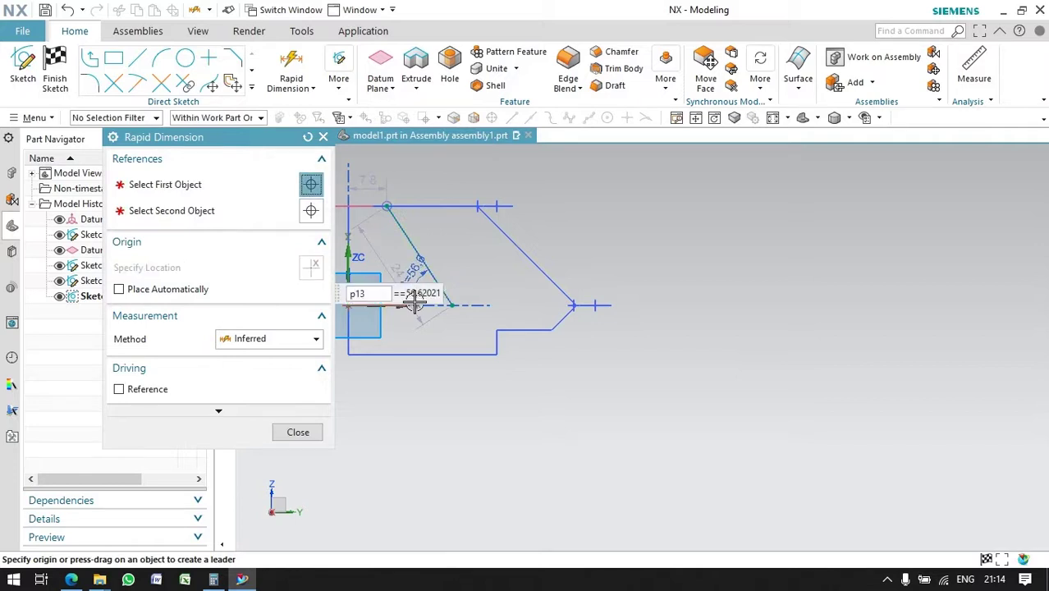
pyautogui.click(289, 436)
pyautogui.click(344, 86)
pyautogui.click(398, 176)
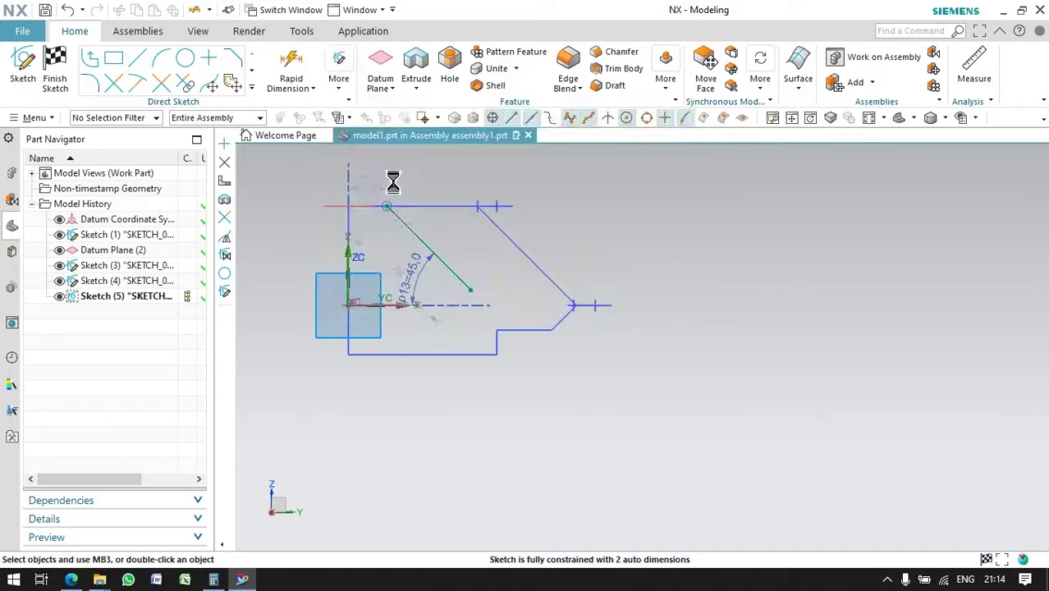
pyautogui.click(470, 289)
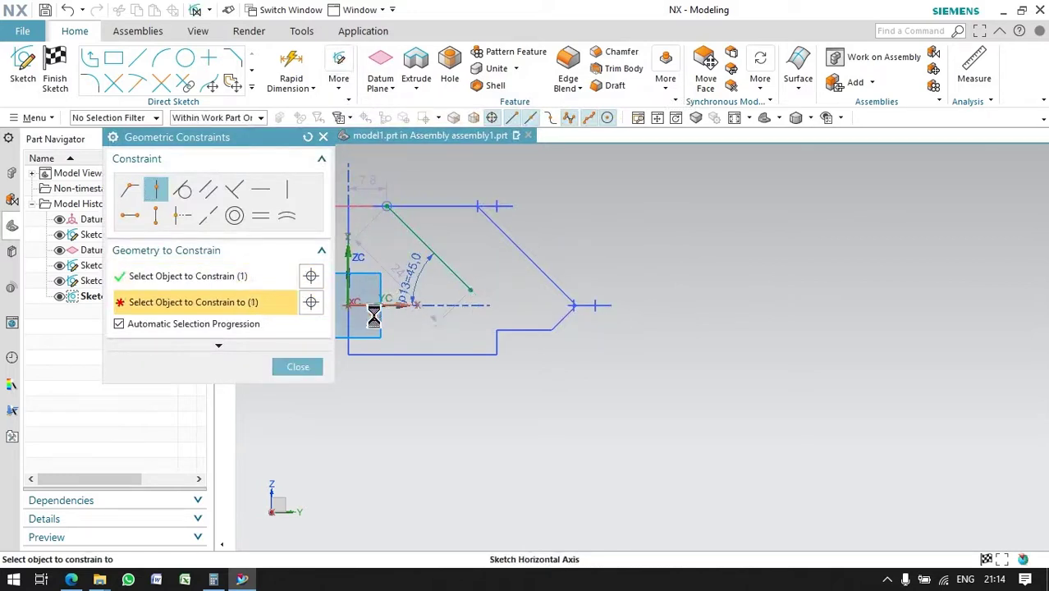
pyautogui.click(297, 367)
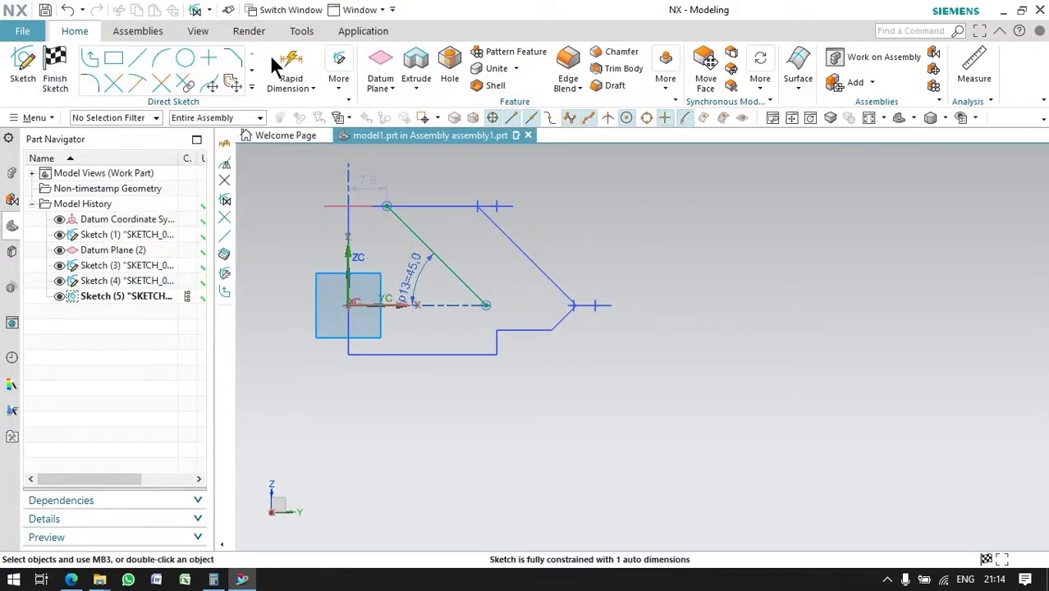
# Step: Set the line's axis end 50 from the vertical axis and finish the sketch
pyautogui.press('d')
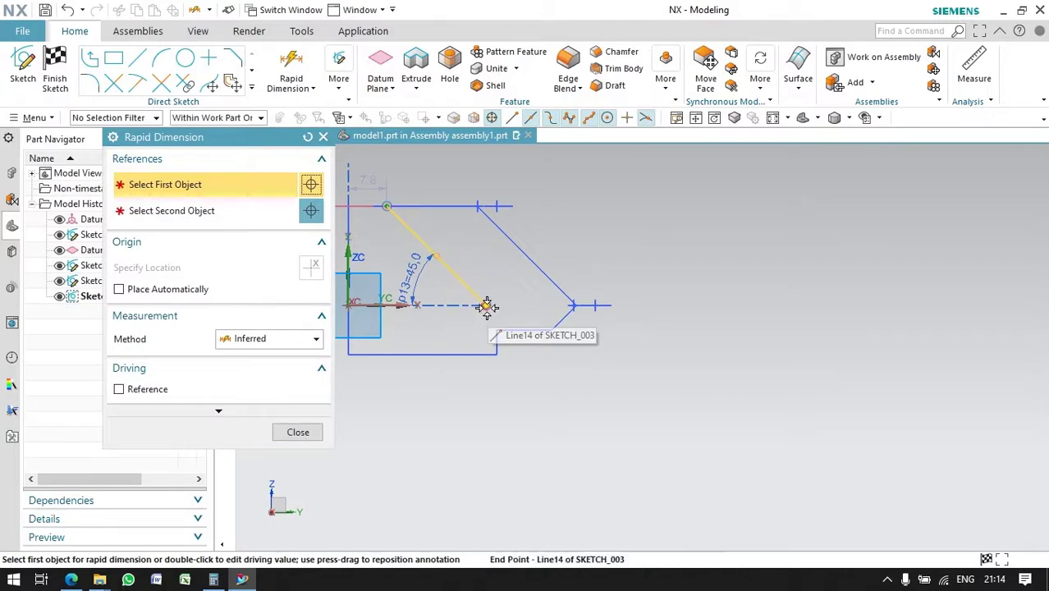
pyautogui.click(486, 306)
pyautogui.click(348, 267)
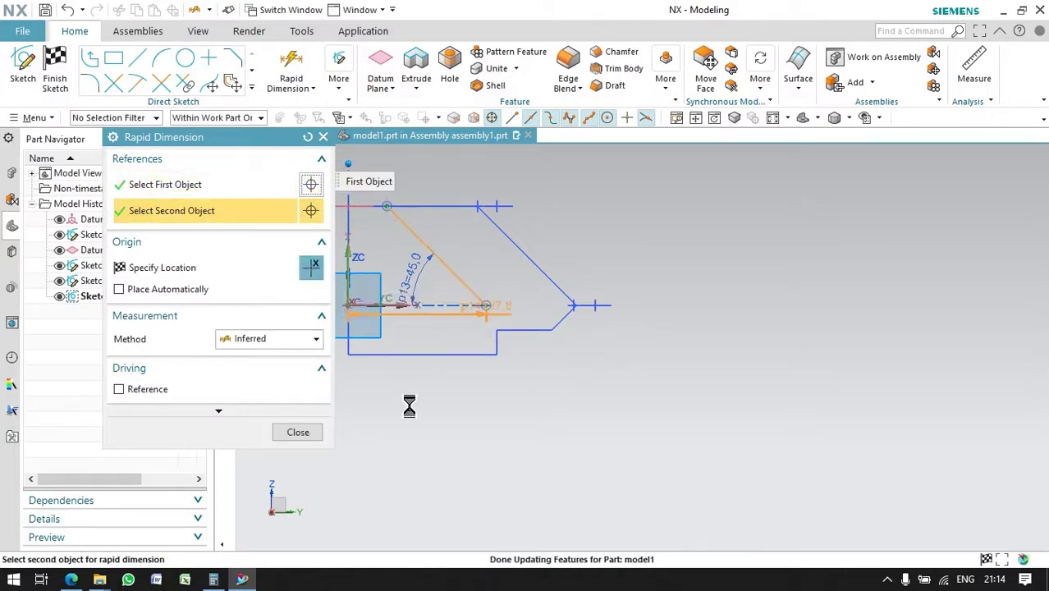
pyautogui.click(408, 425)
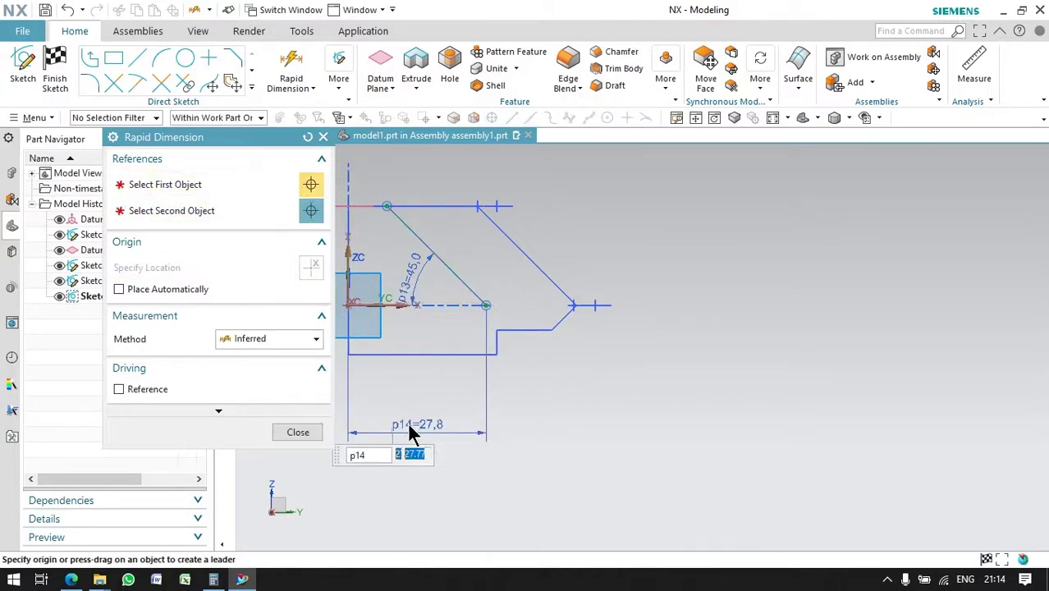
pyautogui.write('50')
pyautogui.press('Return')
pyautogui.click(529, 256)
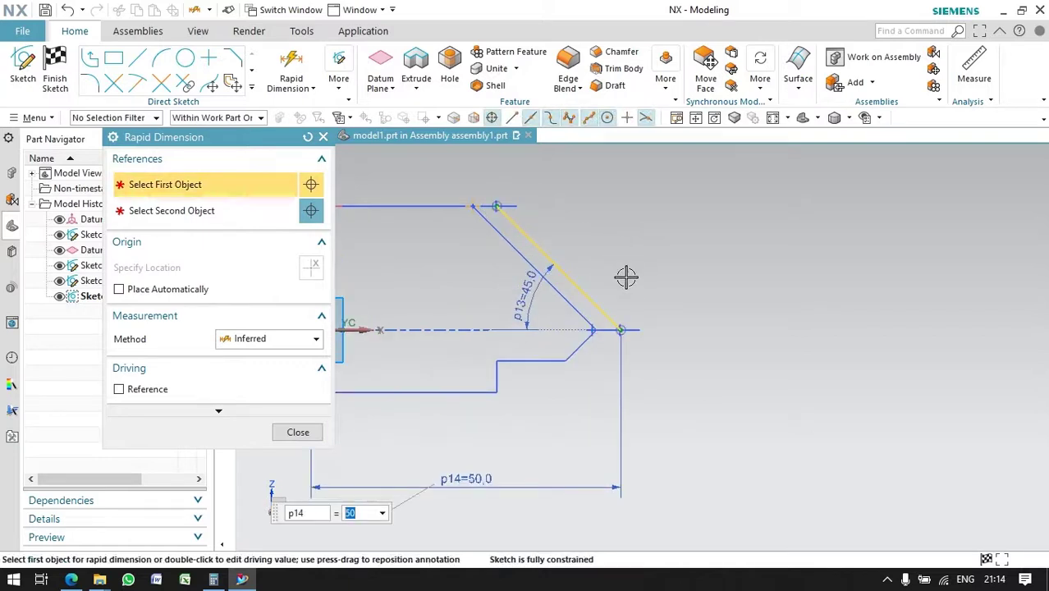
pyautogui.click(299, 432)
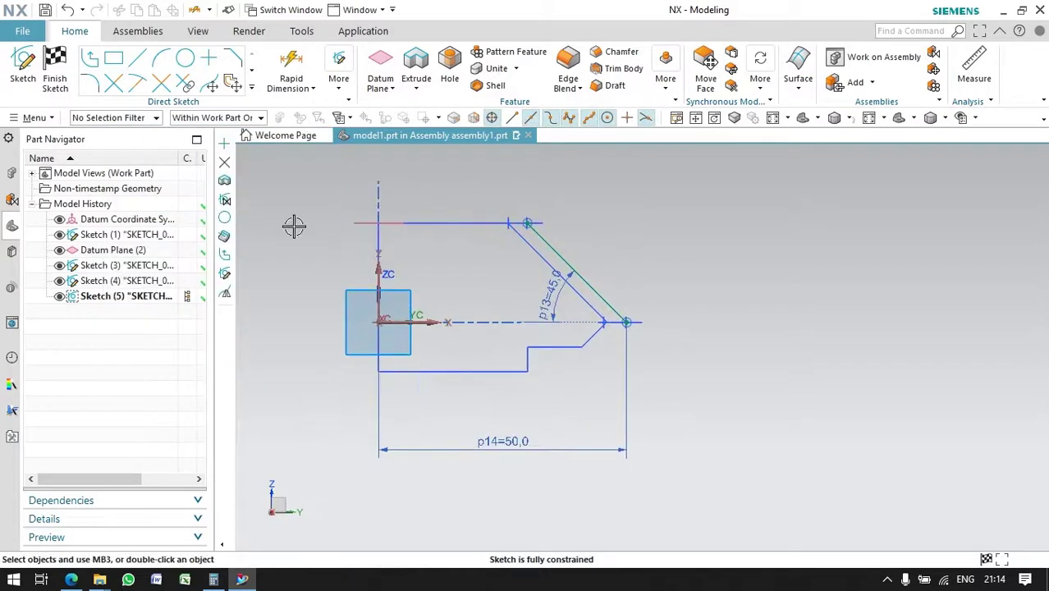
pyautogui.click(55, 74)
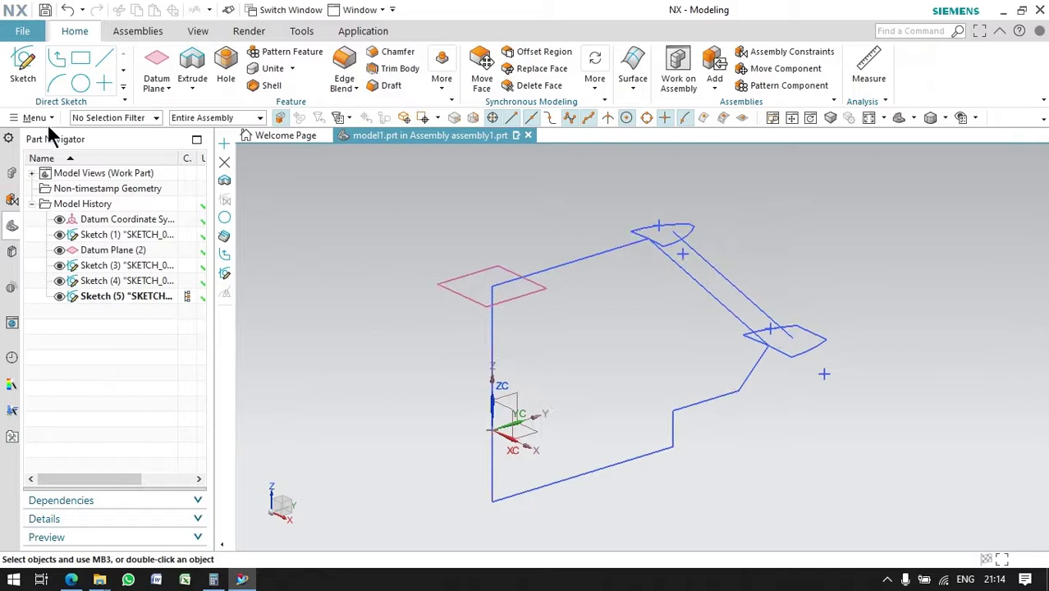
# Step: Revolve the stepped profile a full 360° about the vertical axis into a cone-shaped solid blank
pyautogui.click(210, 127)
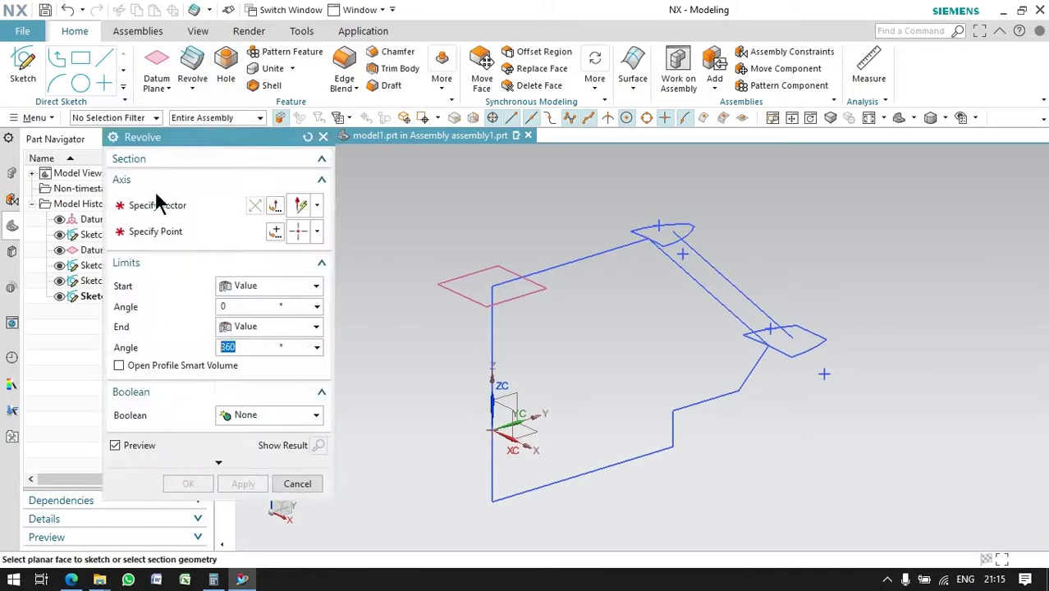
pyautogui.click(545, 282)
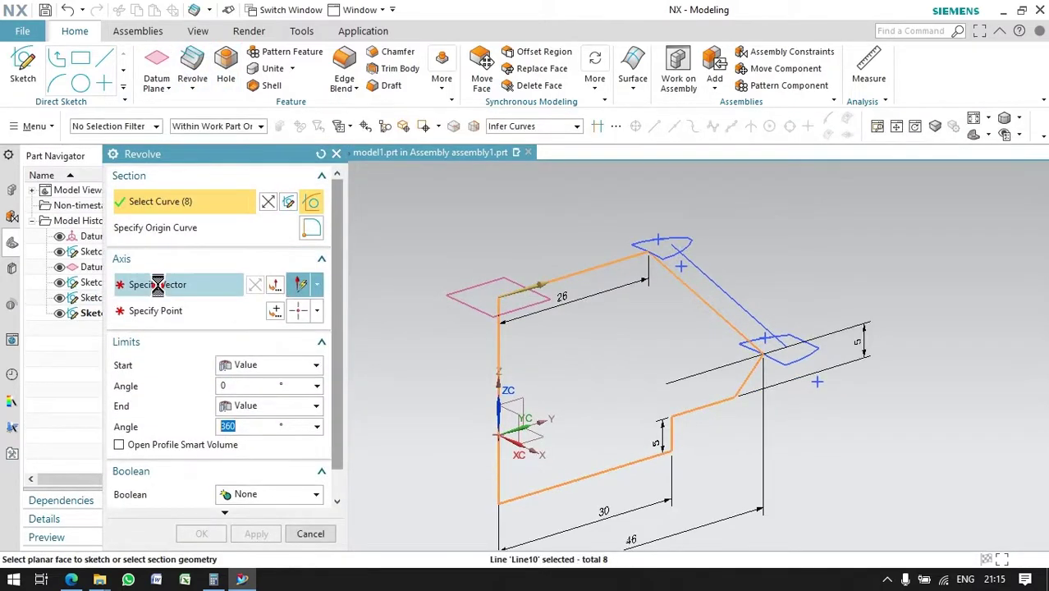
pyautogui.press('Escape')
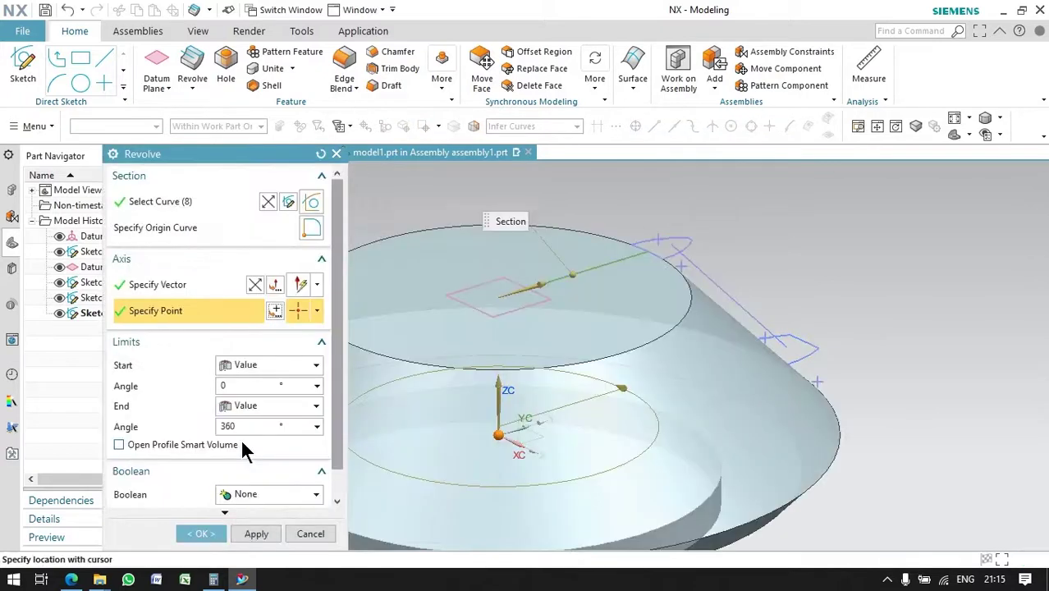
pyautogui.click(212, 531)
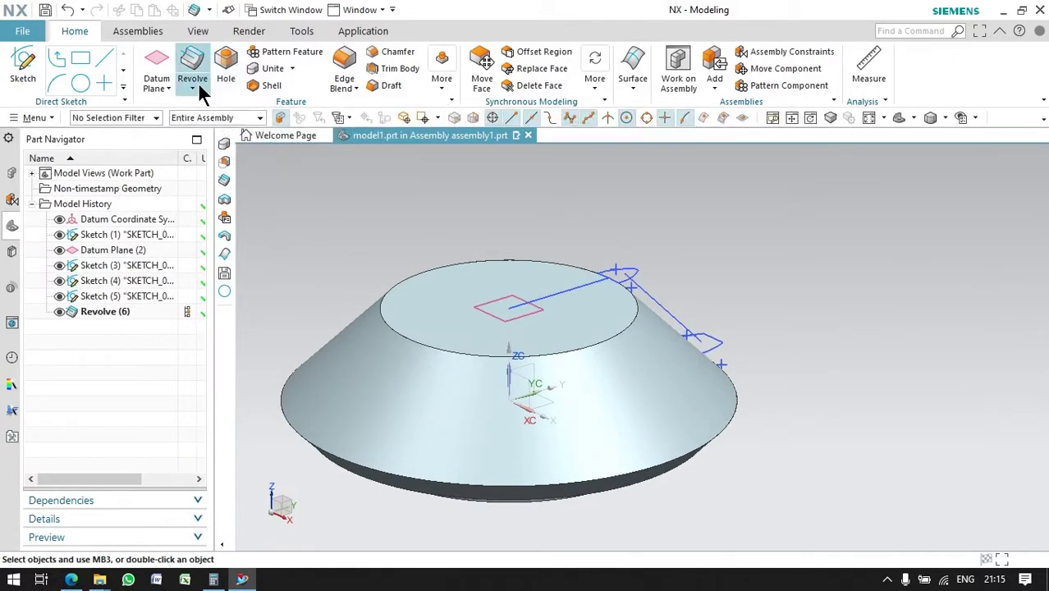
# Step: Start a Swept feature and select the tooth arc as its section
pyautogui.click(33, 118)
pyautogui.moveTo(39, 192)
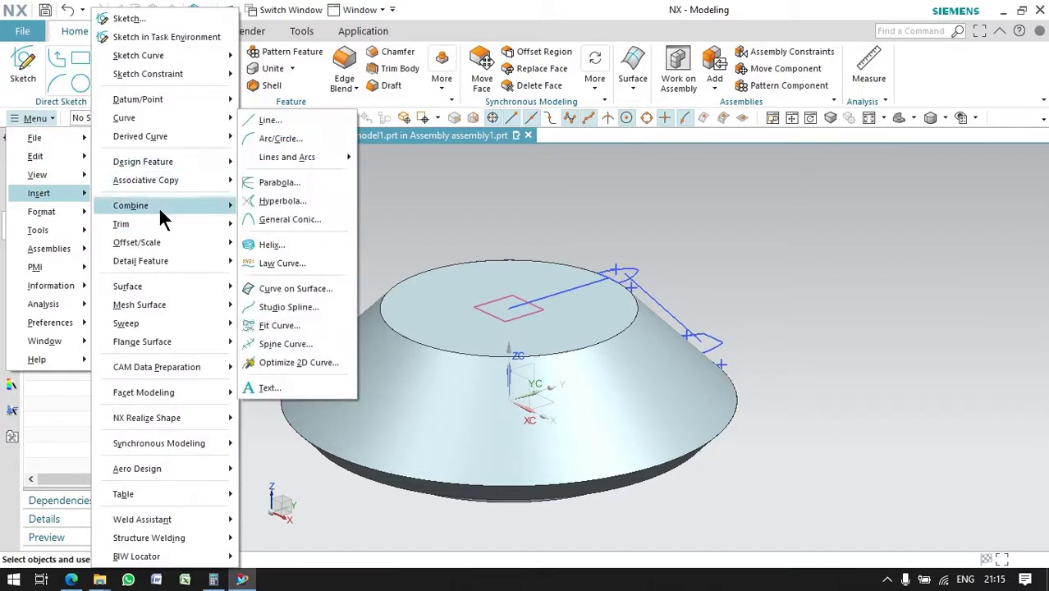
pyautogui.moveTo(125, 323)
pyautogui.click(273, 326)
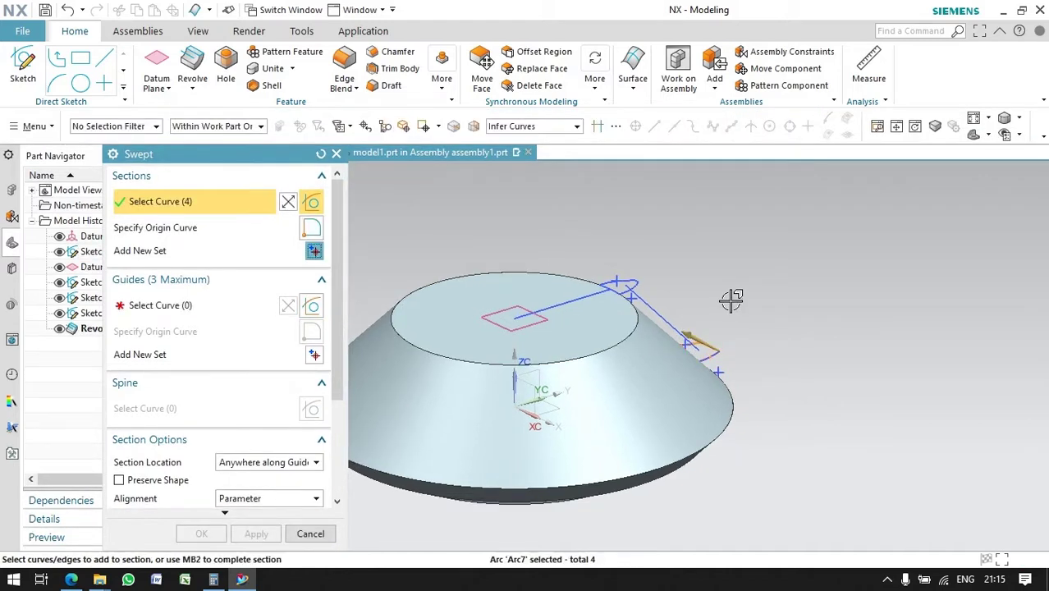
pyautogui.click(314, 251)
pyautogui.scroll(3, 731, 304)
pyautogui.scroll(2, 695, 465)
pyautogui.scroll(-1, 565, 307)
pyautogui.scroll(2, 534, 283)
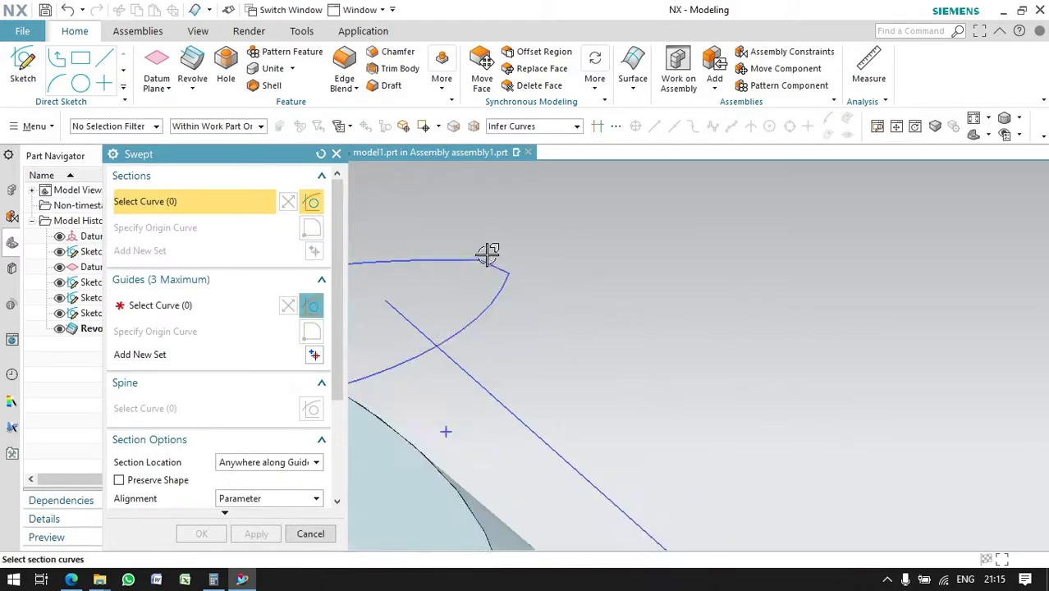
pyautogui.click(495, 264)
pyautogui.scroll(-3, 590, 293)
pyautogui.click(262, 305)
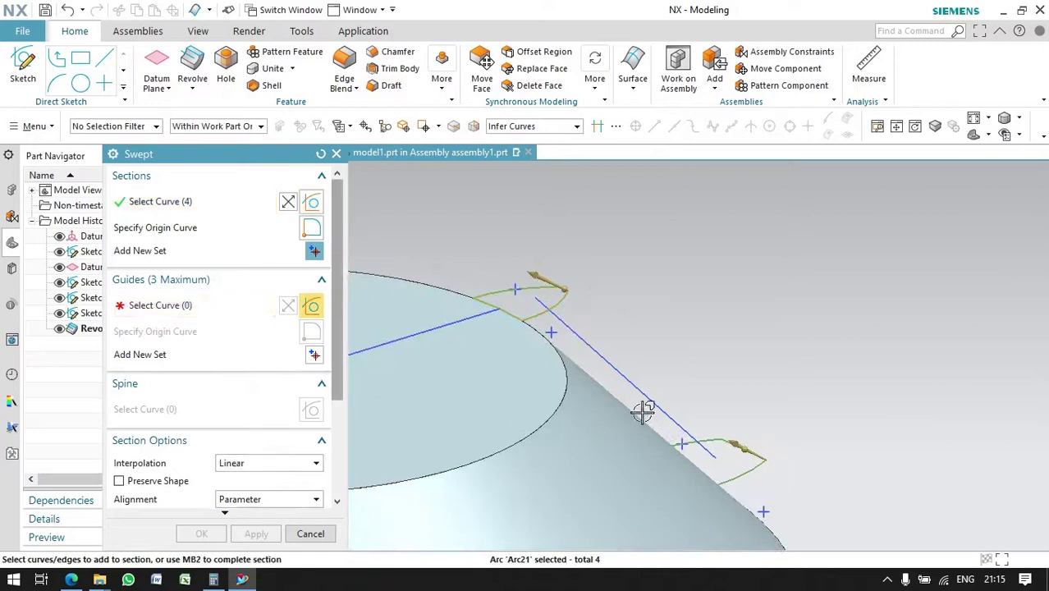
# Step: Use the slanted 45° line as guide, set Cubic interpolation, and create Swept (7)
pyautogui.click(657, 399)
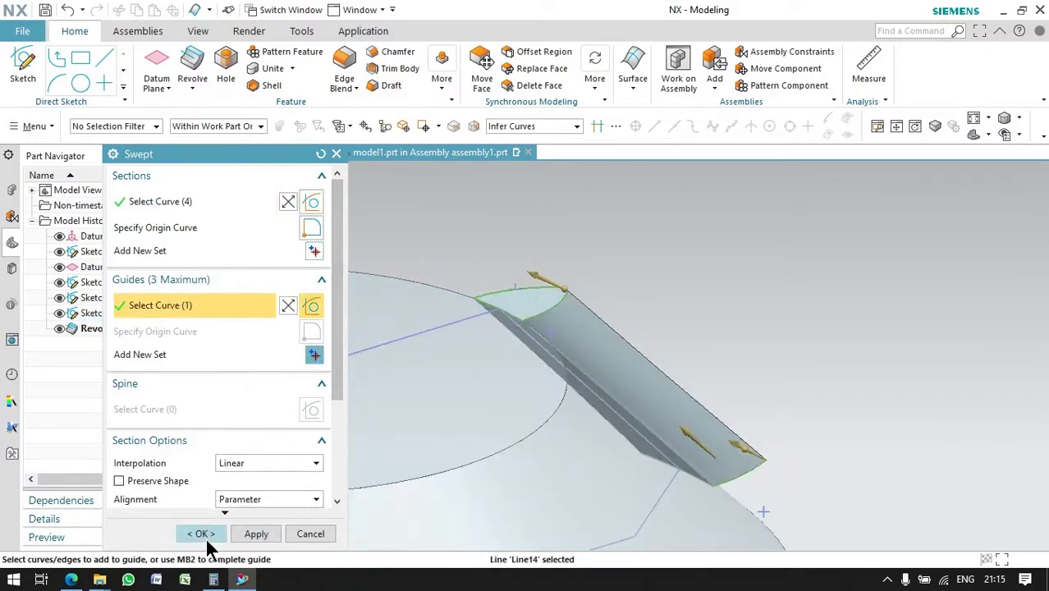
pyautogui.click(240, 463)
pyautogui.click(238, 491)
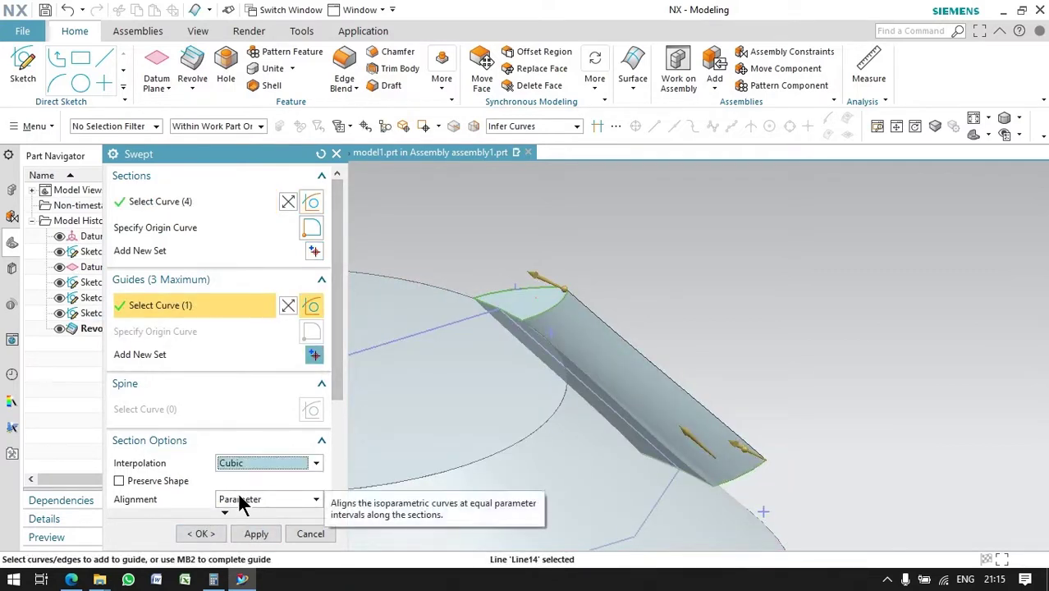
pyautogui.moveTo(694, 396); pyautogui.dragTo(674, 405, button='middle')
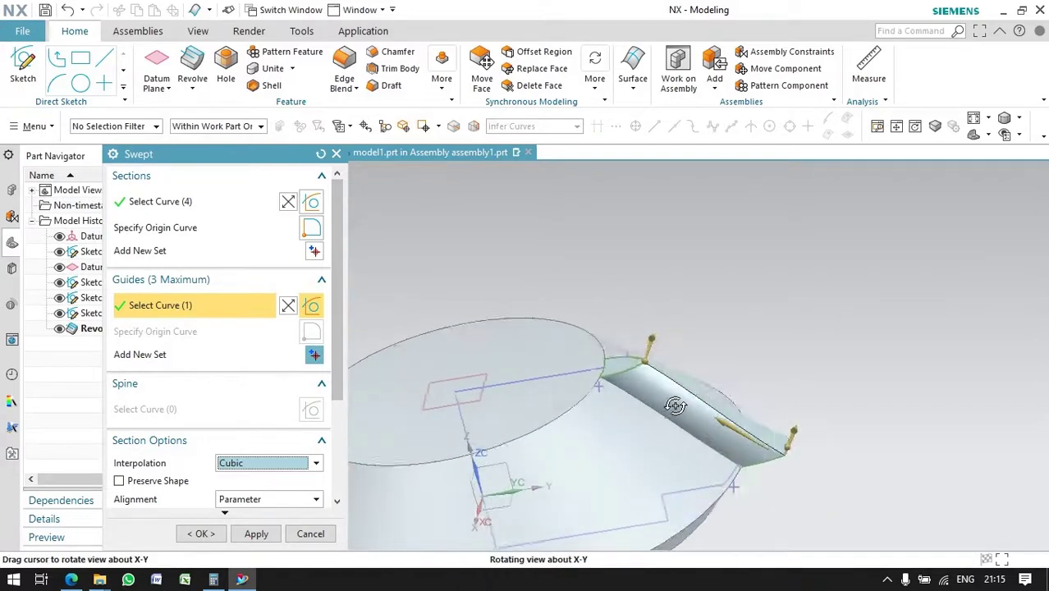
pyautogui.scroll(-1, 335, 417)
pyautogui.scroll(-2, 197, 405)
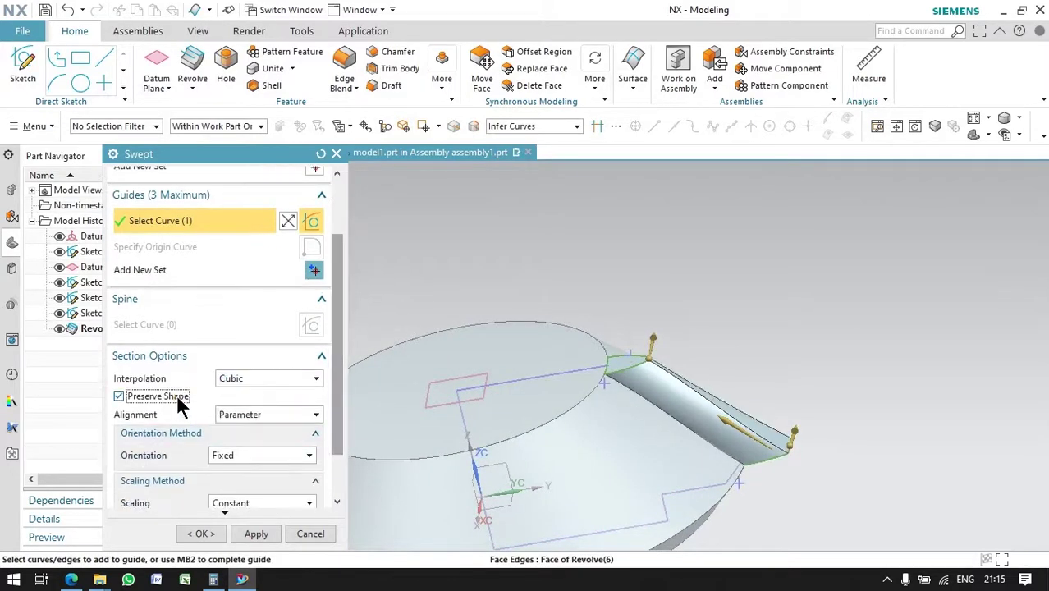
pyautogui.click(258, 535)
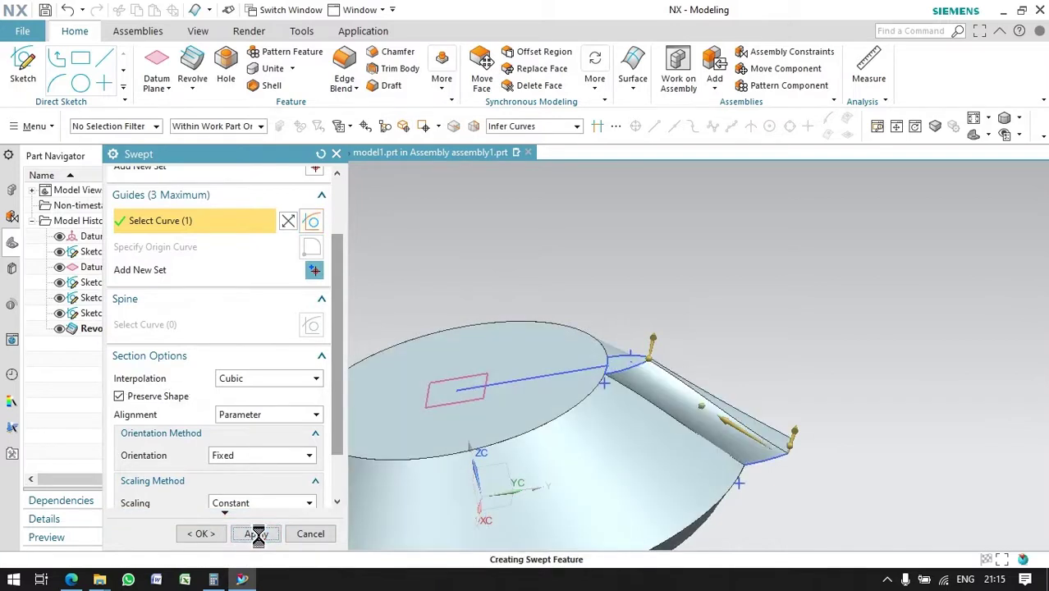
pyautogui.click(299, 534)
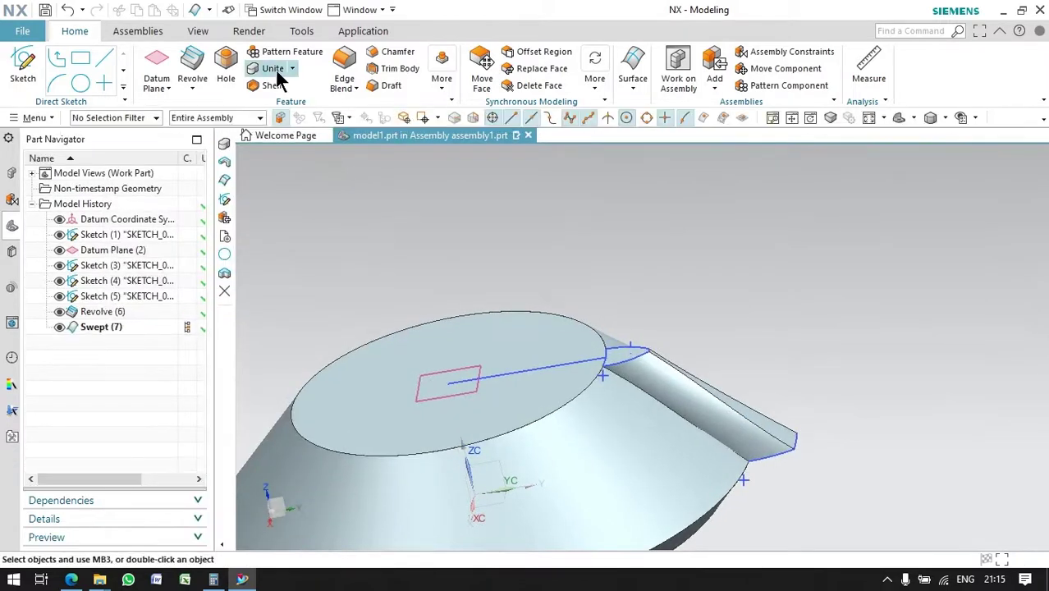
# Step: Unite the swept tooth with the cone body as Unite (8)
pyautogui.click(274, 70)
pyautogui.click(646, 409)
pyautogui.click(449, 425)
pyautogui.click(201, 354)
pyautogui.scroll(-3, 681, 354)
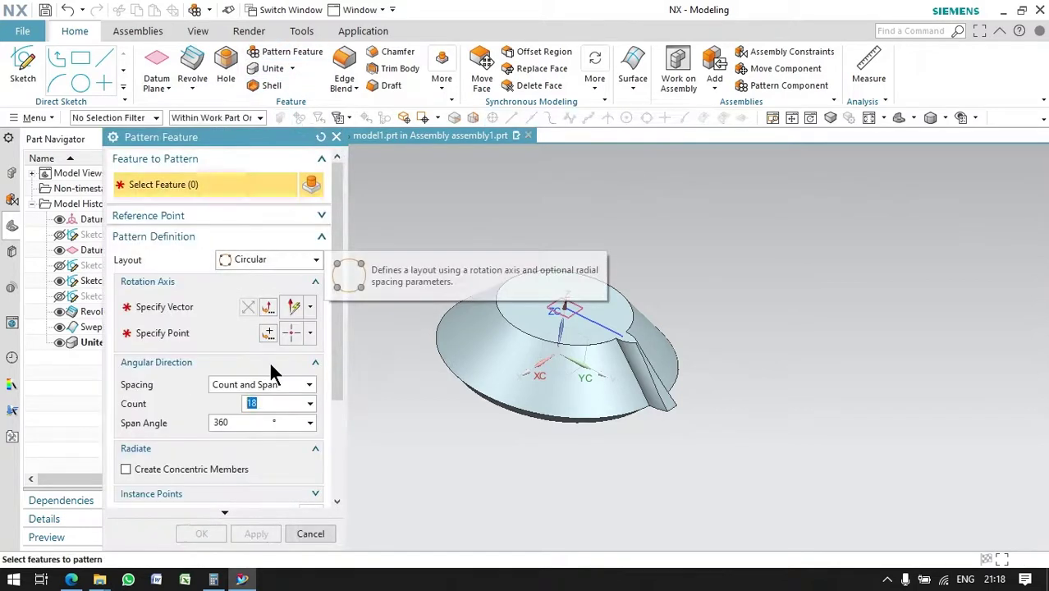
# Step: Pattern the Swept tooth circularly about Z at 0,0,0: 18 copies over 360°
pyautogui.click(263, 384)
pyautogui.click(201, 184)
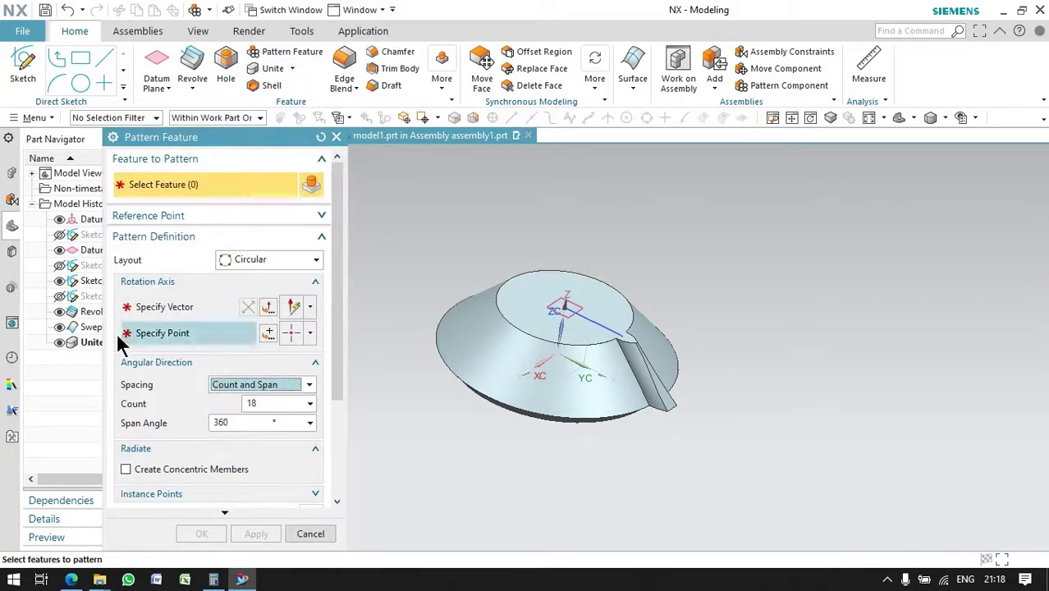
pyautogui.click(90, 326)
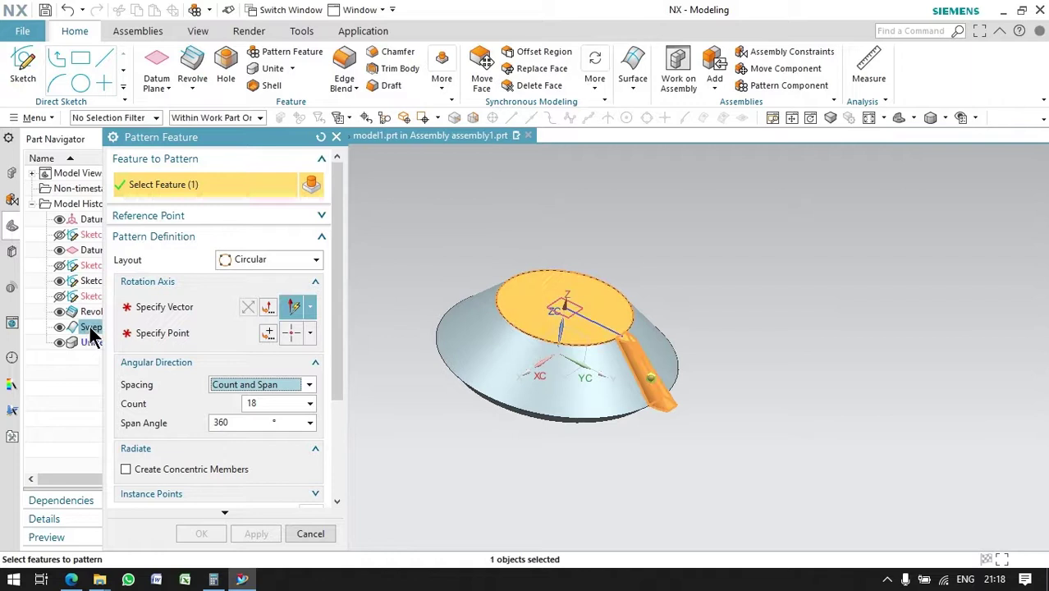
pyautogui.click(236, 262)
pyautogui.click(235, 263)
pyautogui.click(168, 307)
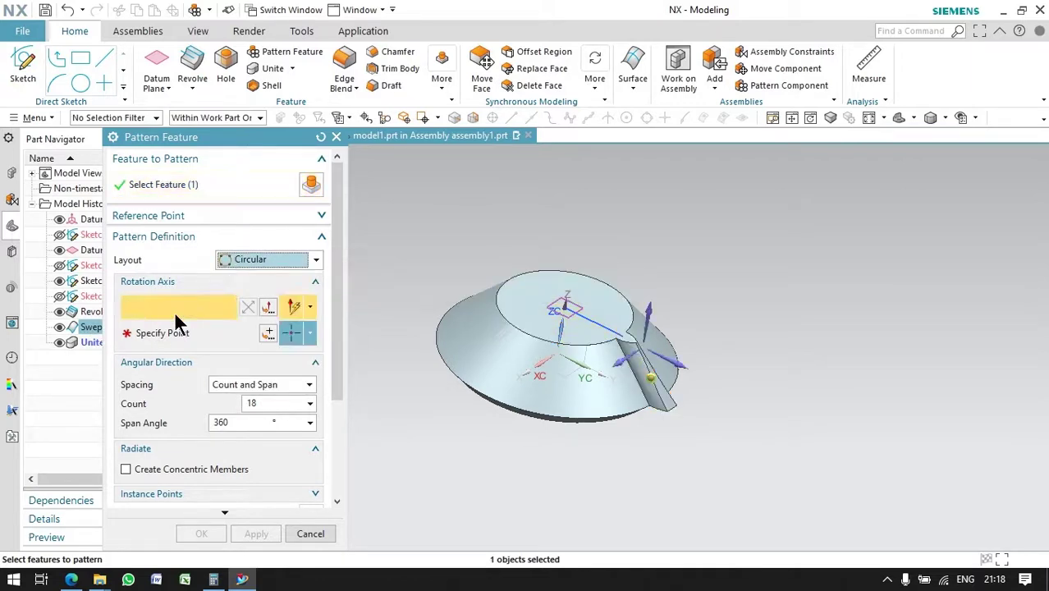
pyautogui.click(633, 316)
pyautogui.press('Escape')
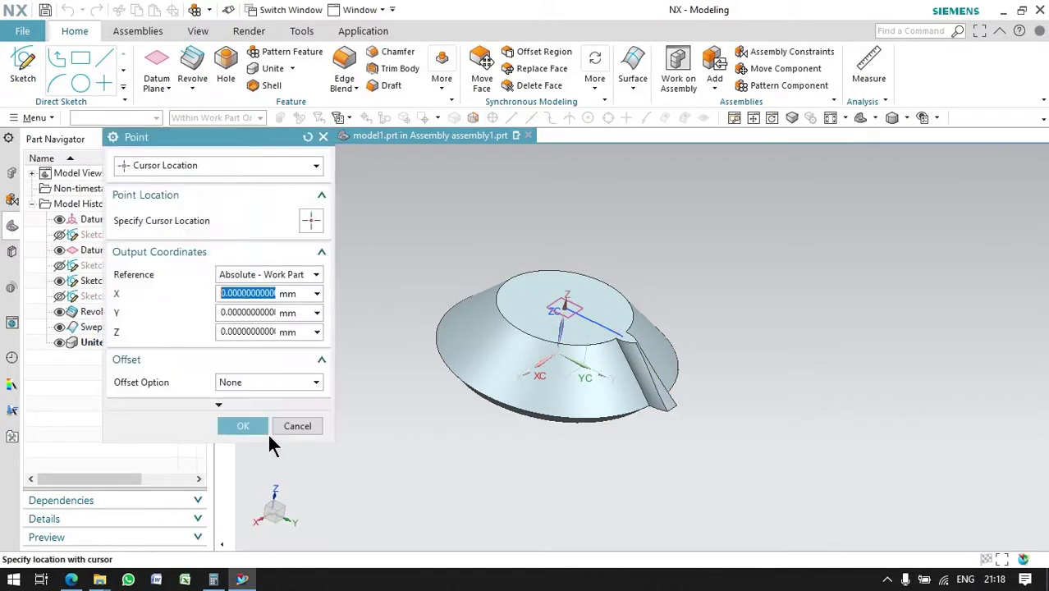
pyautogui.click(241, 424)
pyautogui.click(214, 533)
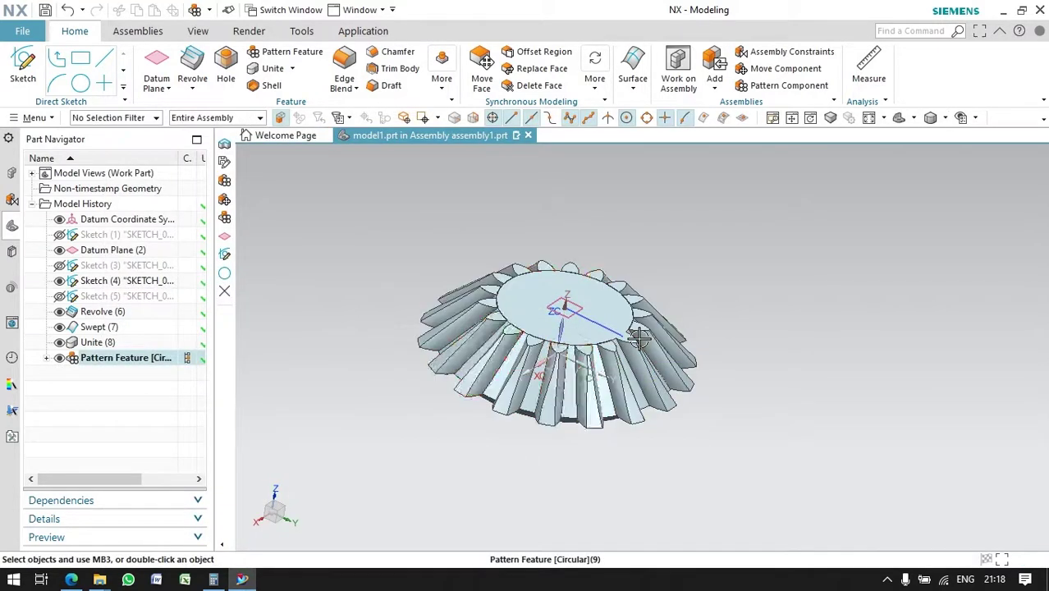
pyautogui.scroll(2, 638, 338)
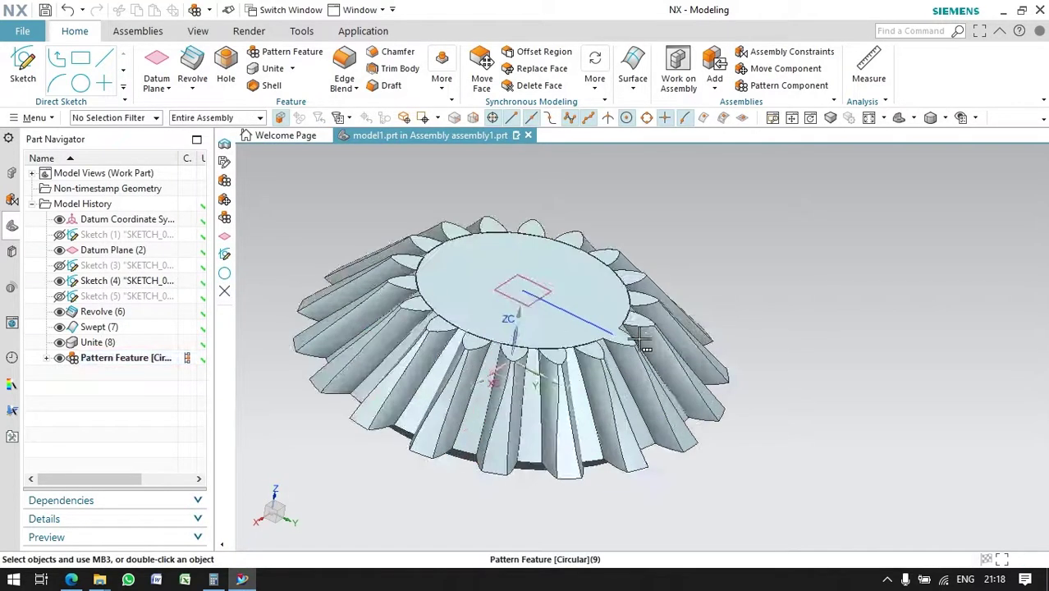
# Step: Start a Unite with the gear body as target and the first teeth as tools
pyautogui.click(273, 68)
pyautogui.click(433, 261)
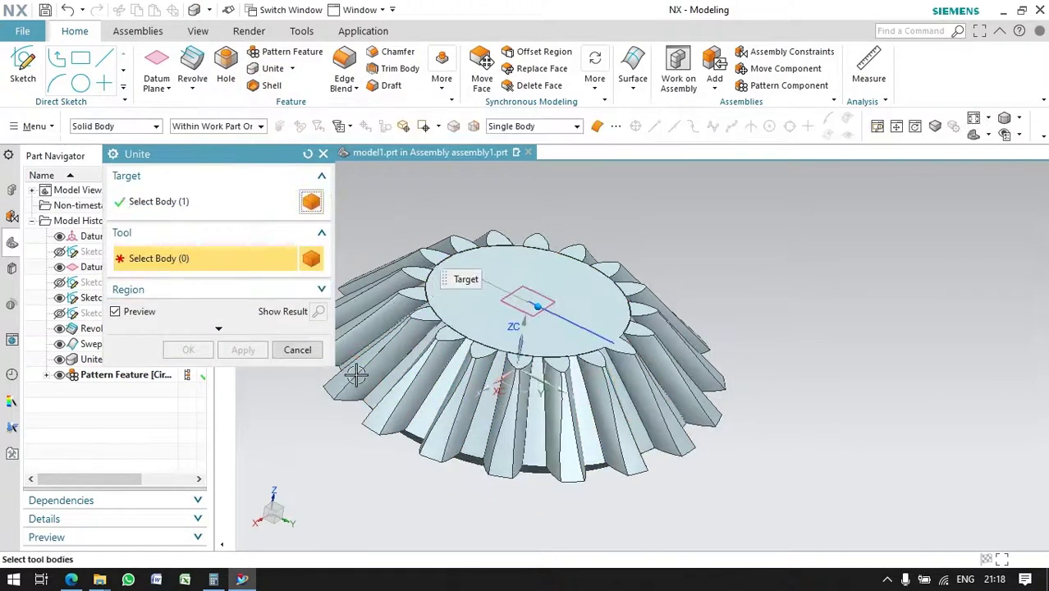
pyautogui.click(406, 361)
pyautogui.click(387, 333)
pyautogui.click(394, 303)
pyautogui.click(398, 283)
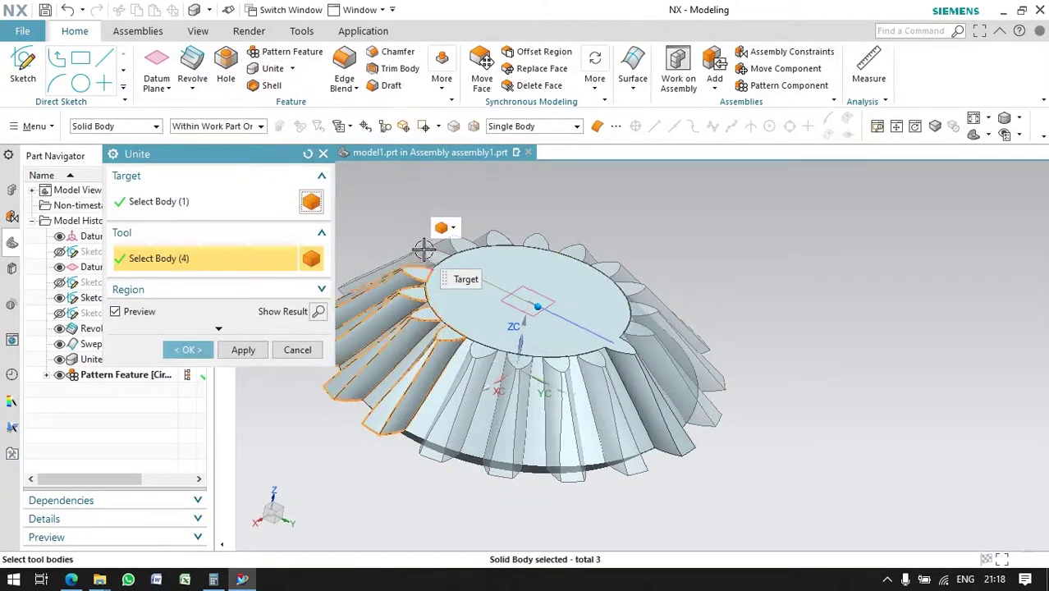
pyautogui.click(425, 243)
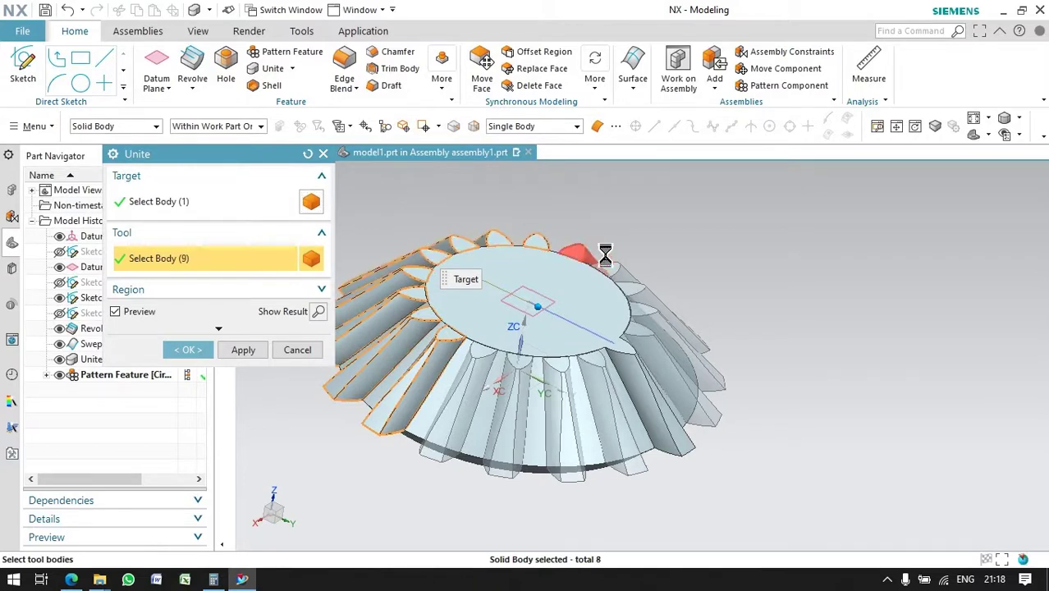
# Step: Add the remaining patterned teeth as tools and confirm Unite (10)
pyautogui.click(643, 289)
pyautogui.click(653, 328)
pyautogui.click(625, 361)
pyautogui.click(594, 383)
pyautogui.click(578, 400)
pyautogui.click(558, 406)
pyautogui.click(501, 402)
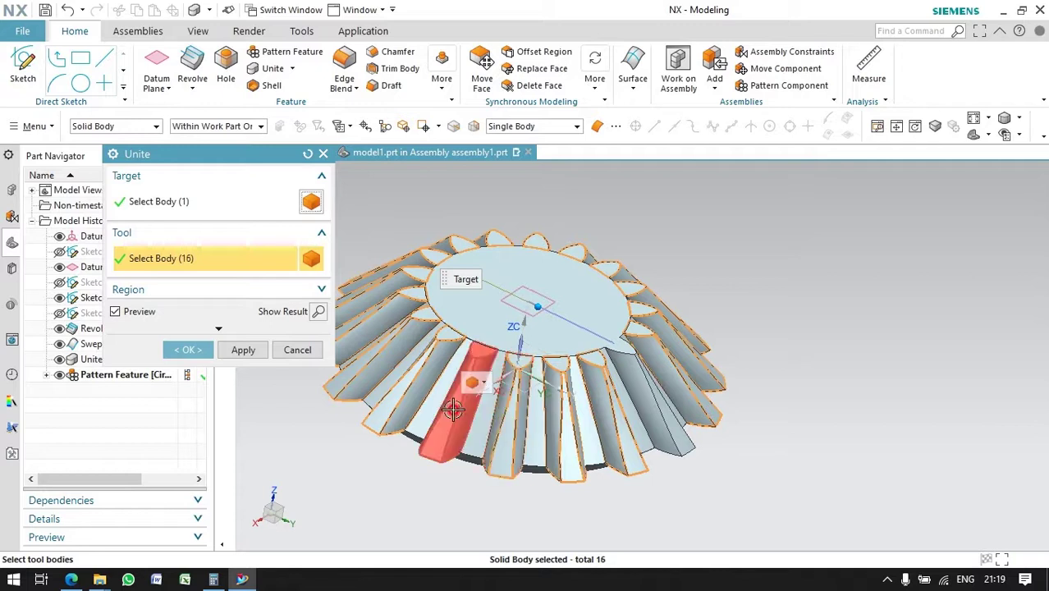
pyautogui.click(224, 354)
pyautogui.moveTo(545, 311)
pyautogui.mouseDown(button='middle')
pyautogui.moveTo(589, 324)
pyautogui.moveTo(613, 347)
pyautogui.mouseUp(button='middle')
pyautogui.scroll(3, 533, 328)
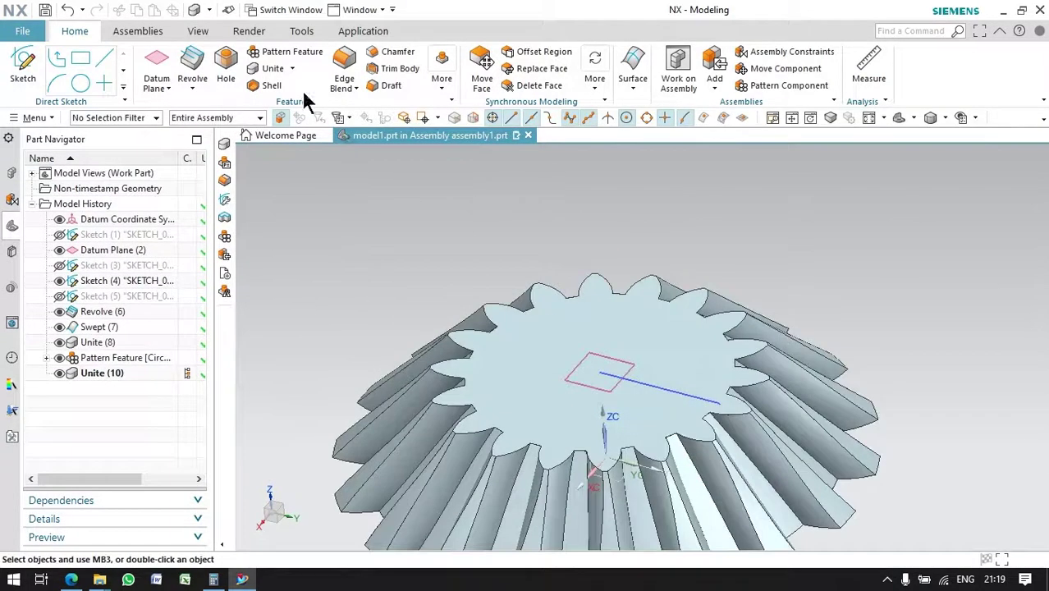
# Step: Round the two edges of one tooth with a 1 mm Edge Blend
pyautogui.click(814, 476)
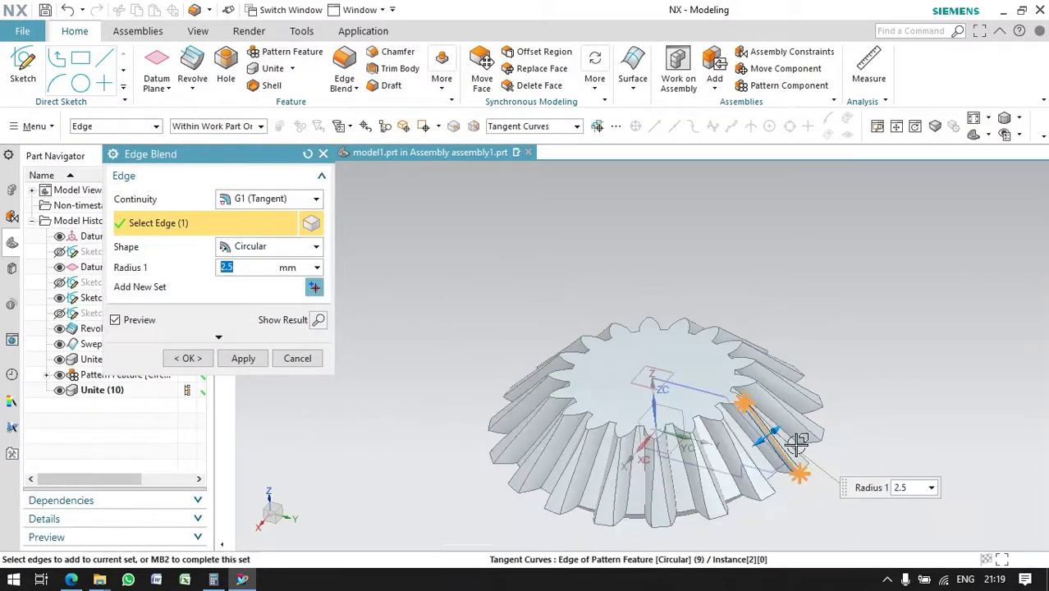
pyautogui.scroll(5, 800, 443)
pyautogui.click(791, 459)
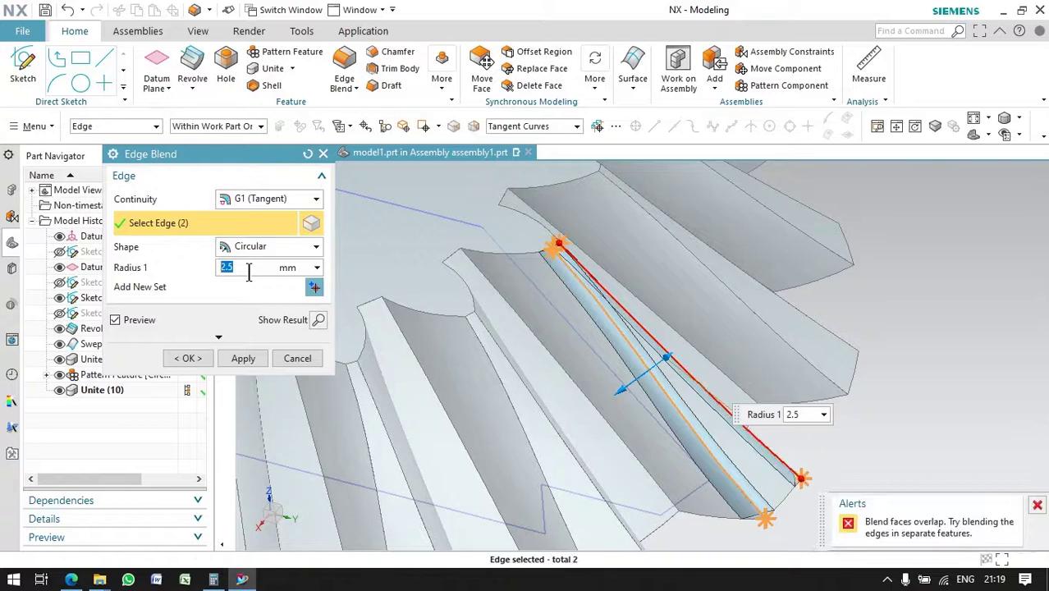
pyautogui.write('2')
pyautogui.press('Return')
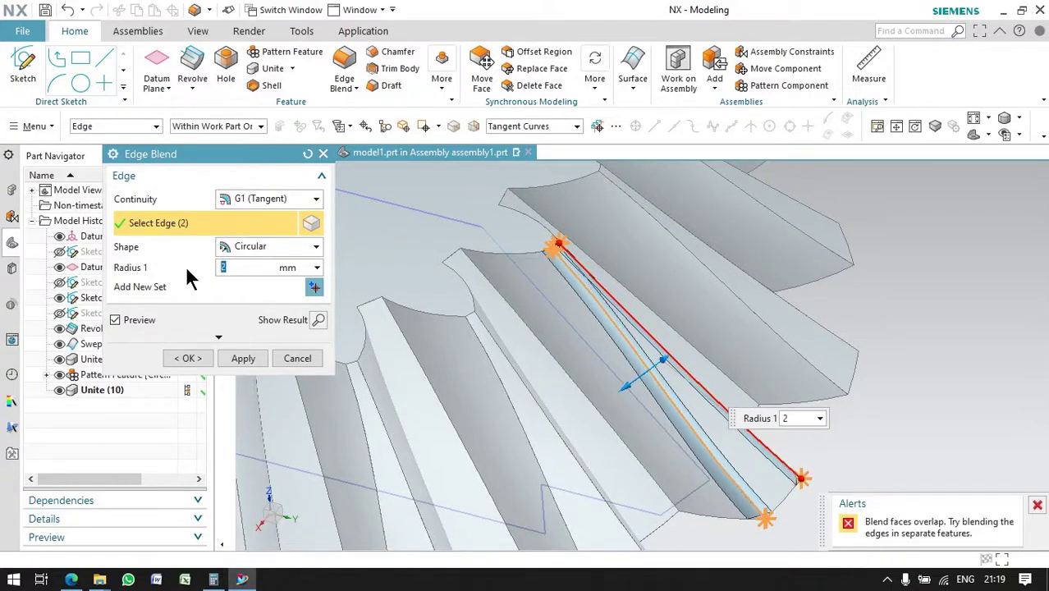
pyautogui.write('1')
pyautogui.press('Return')
pyautogui.click(187, 358)
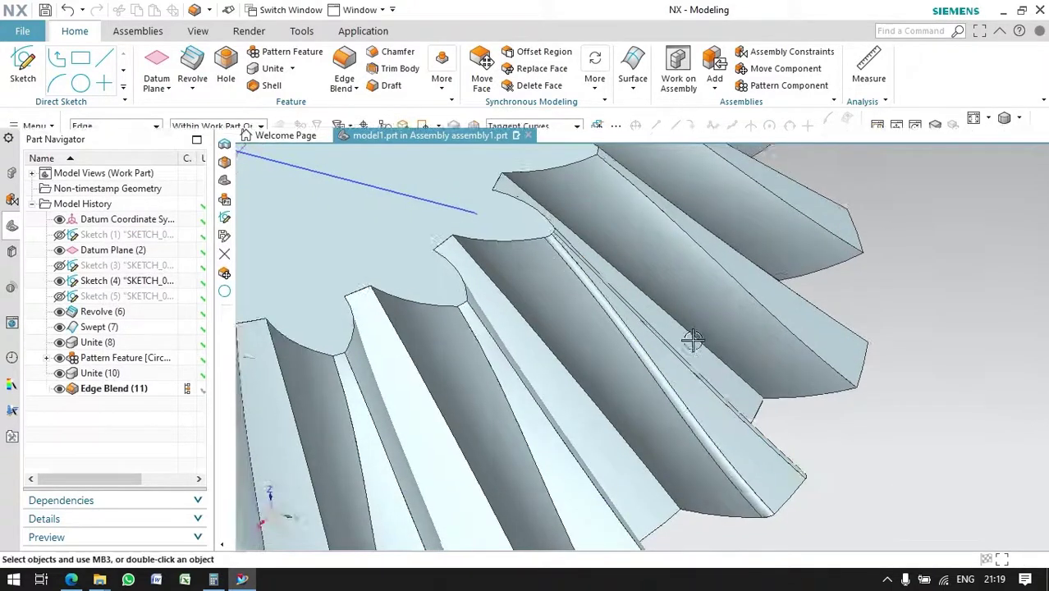
pyautogui.scroll(-4, 834, 395)
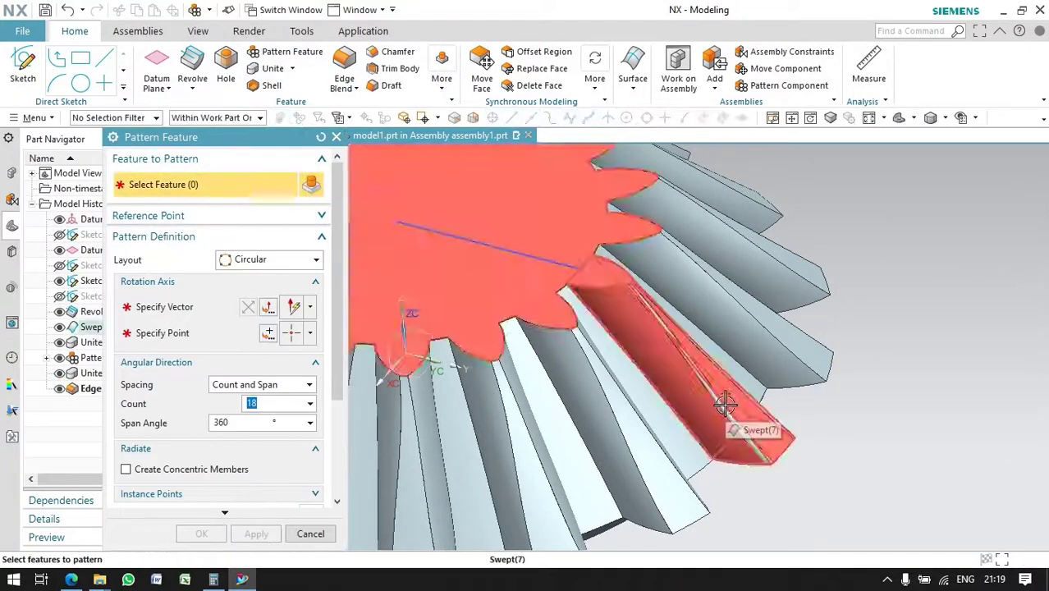
# Step: Attempt a circular pattern of the blend about Z at the origin, which errors out
pyautogui.scroll(-3, 535, 366)
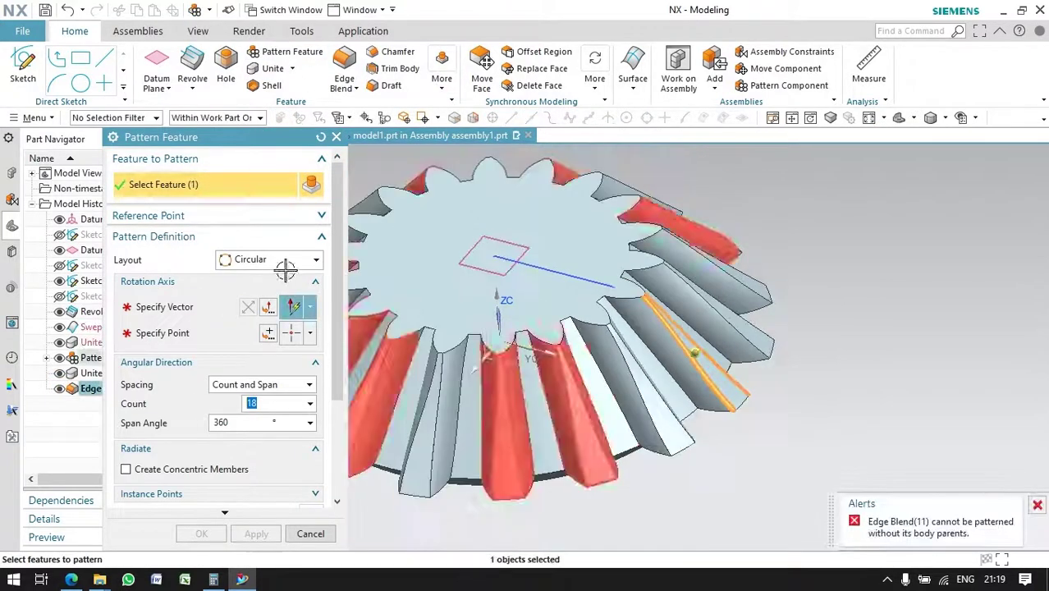
pyautogui.click(638, 318)
pyautogui.click(292, 332)
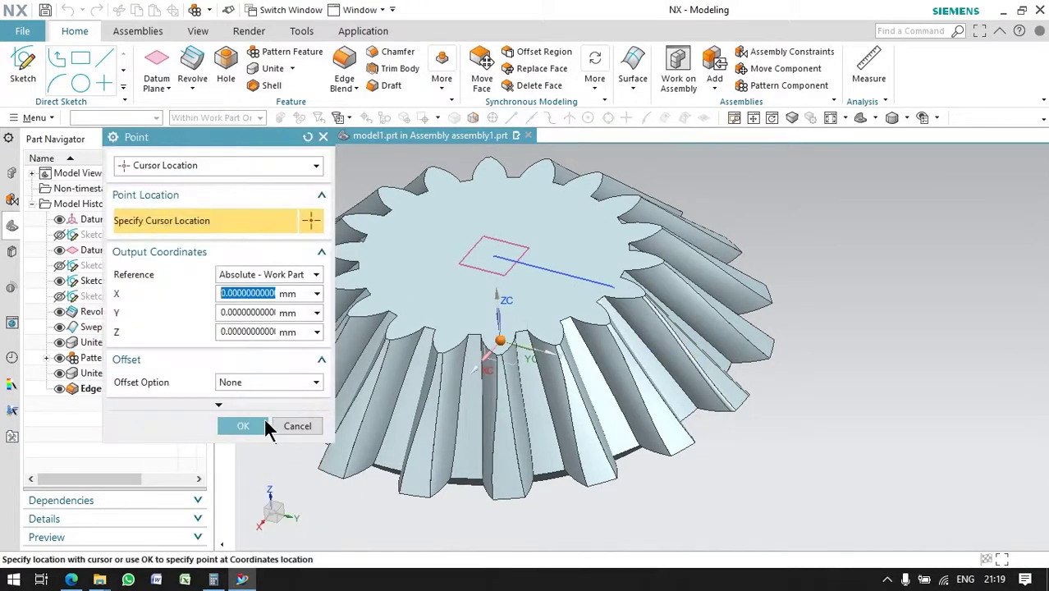
pyautogui.click(246, 424)
pyautogui.click(202, 534)
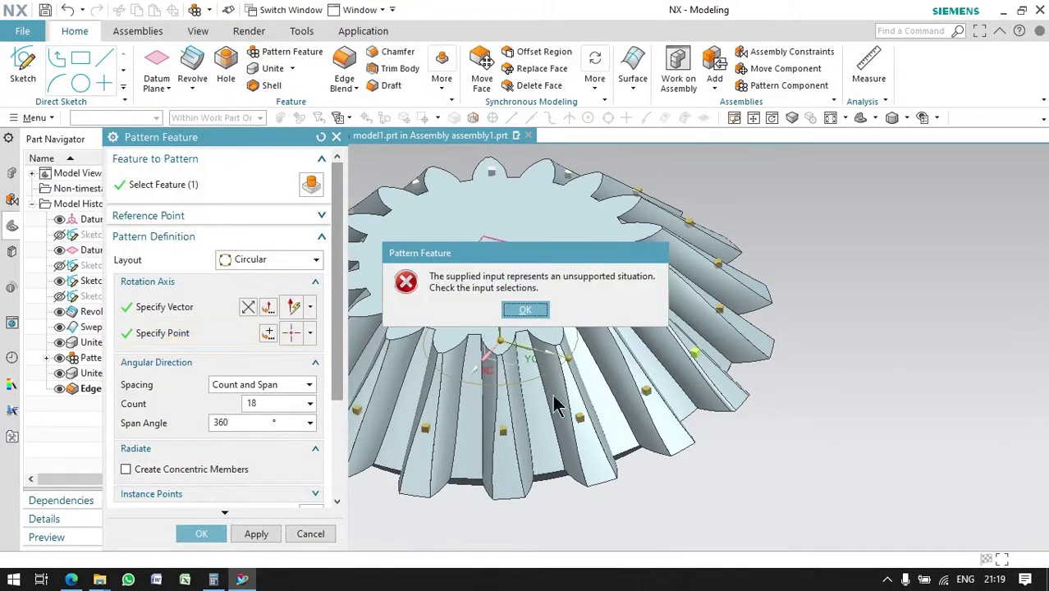
pyautogui.click(525, 309)
# Step: Retry the blend pattern with Reference layout following the existing tooth pattern
pyautogui.click(278, 259)
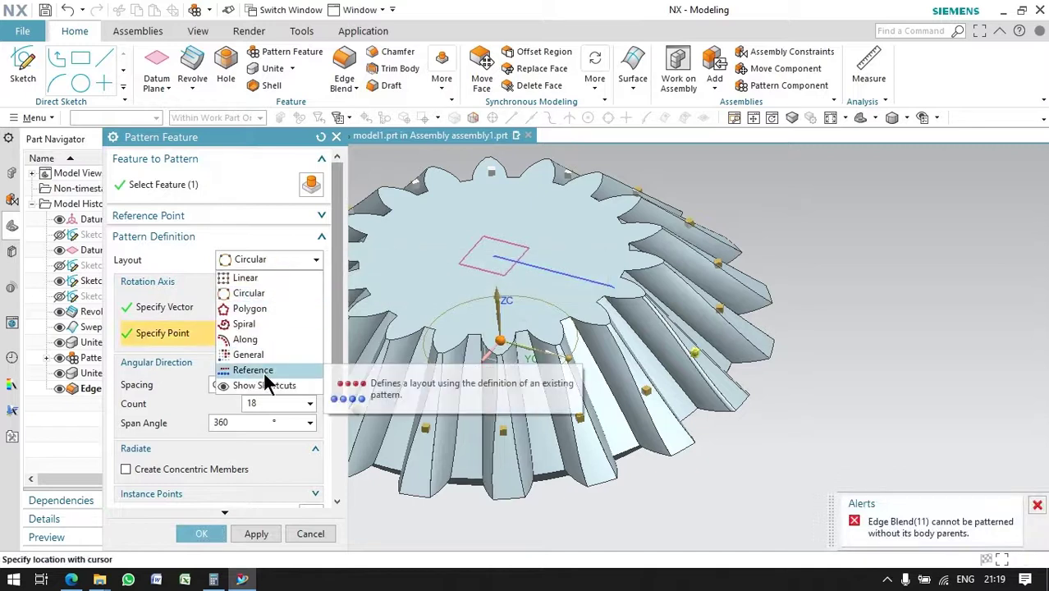
pyautogui.click(262, 370)
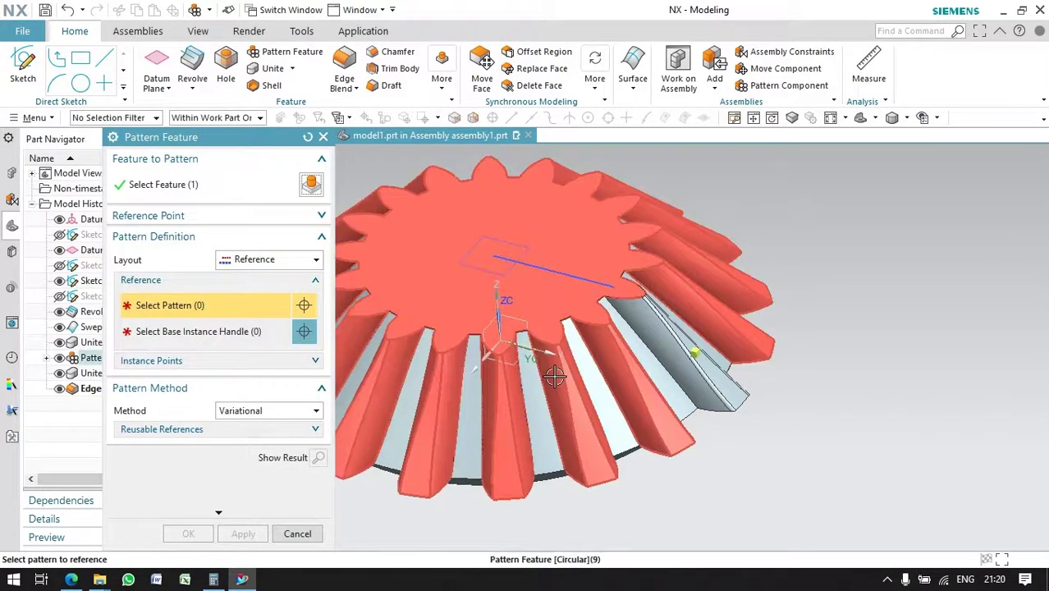
pyautogui.click(555, 376)
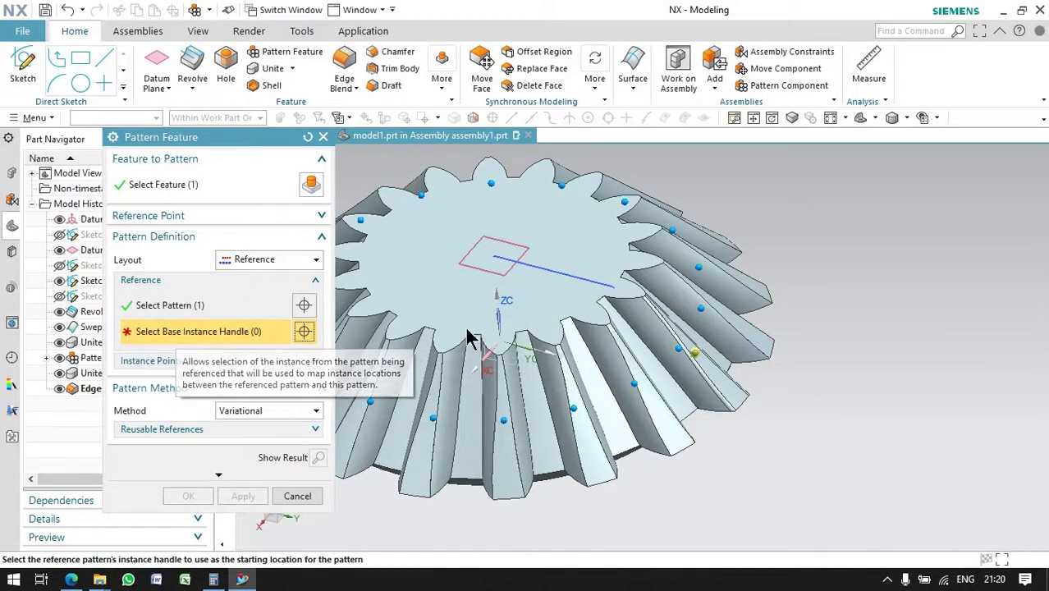
pyautogui.click(633, 382)
pyautogui.click(188, 497)
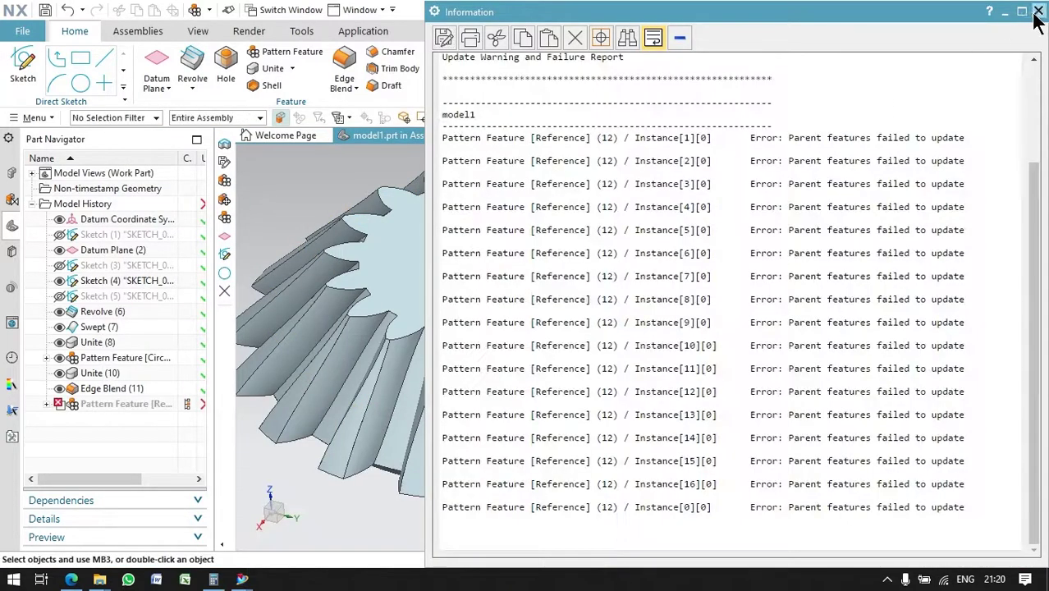
# Step: Close the failure report and delete the failed reference pattern feature
pyautogui.click(1037, 11)
pyautogui.moveTo(595, 393); pyautogui.dragTo(585, 300, button='middle')
pyautogui.rightClick(146, 403)
pyautogui.click(180, 317)
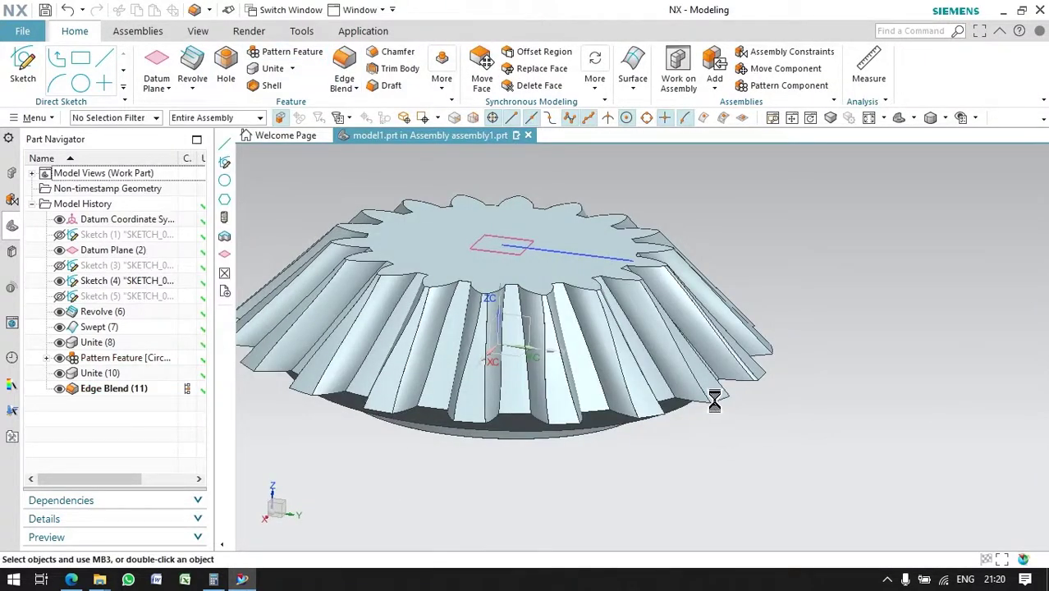
# Step: Select the tooth edges on the visible front of the gear for the 1 mm blend
pyautogui.scroll(3, 715, 396)
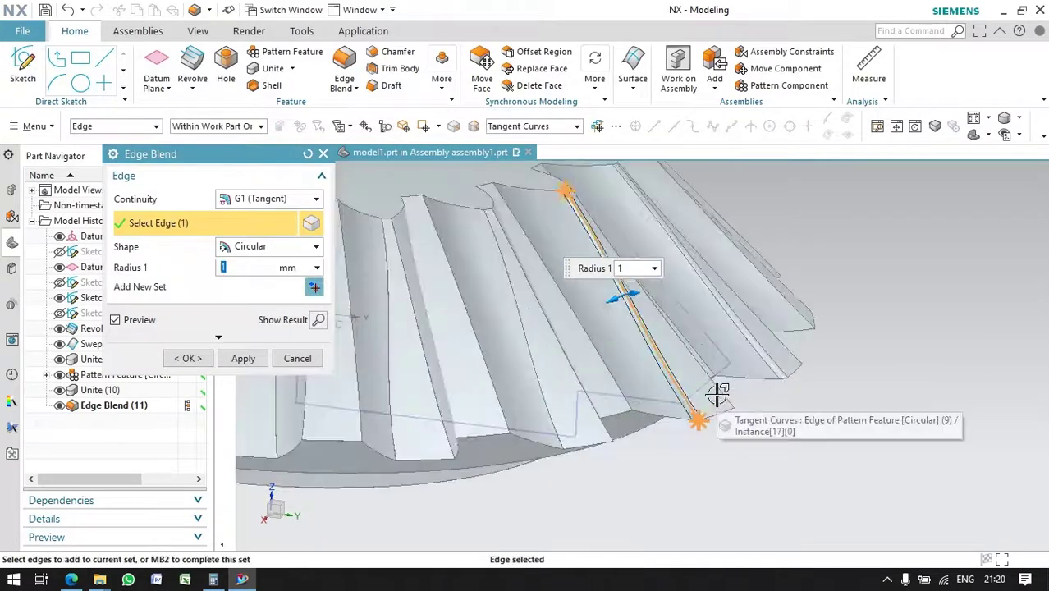
pyautogui.click(716, 395)
pyautogui.click(614, 380)
pyautogui.click(548, 382)
pyautogui.click(569, 380)
pyautogui.click(492, 389)
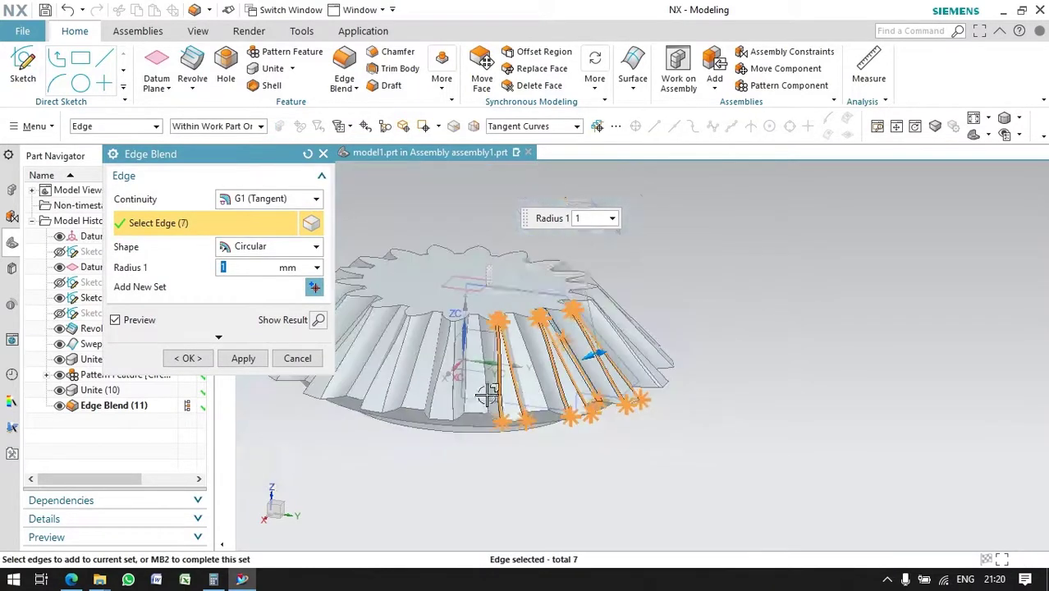
pyautogui.scroll(5, 434, 455)
pyautogui.scroll(-3, 508, 439)
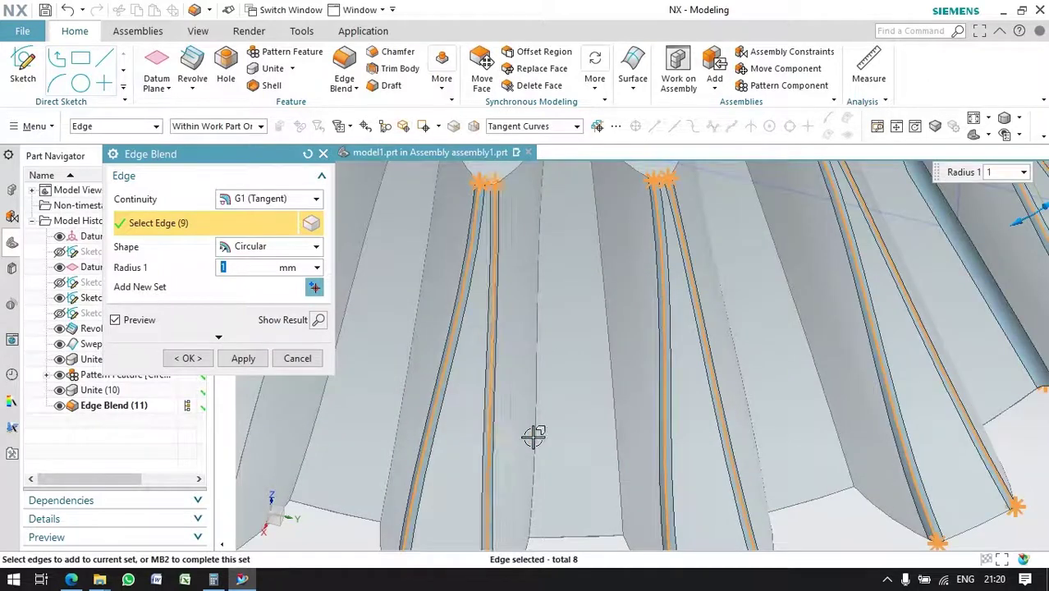
pyautogui.click(399, 428)
pyautogui.click(443, 424)
pyautogui.click(453, 424)
pyautogui.scroll(-3, 503, 424)
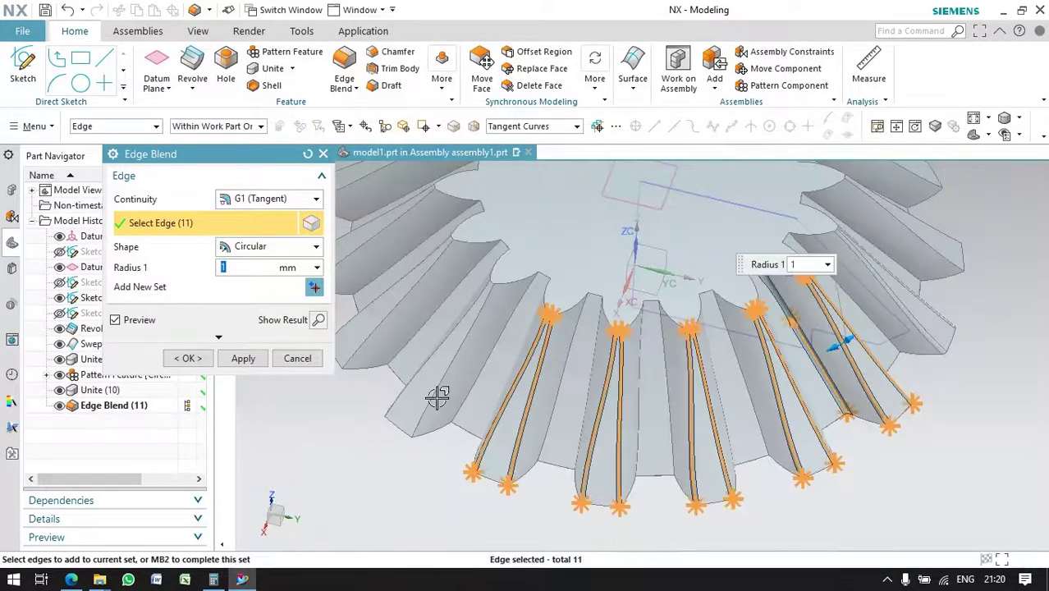
pyautogui.scroll(3, 517, 378)
pyautogui.click(519, 369)
pyautogui.click(522, 364)
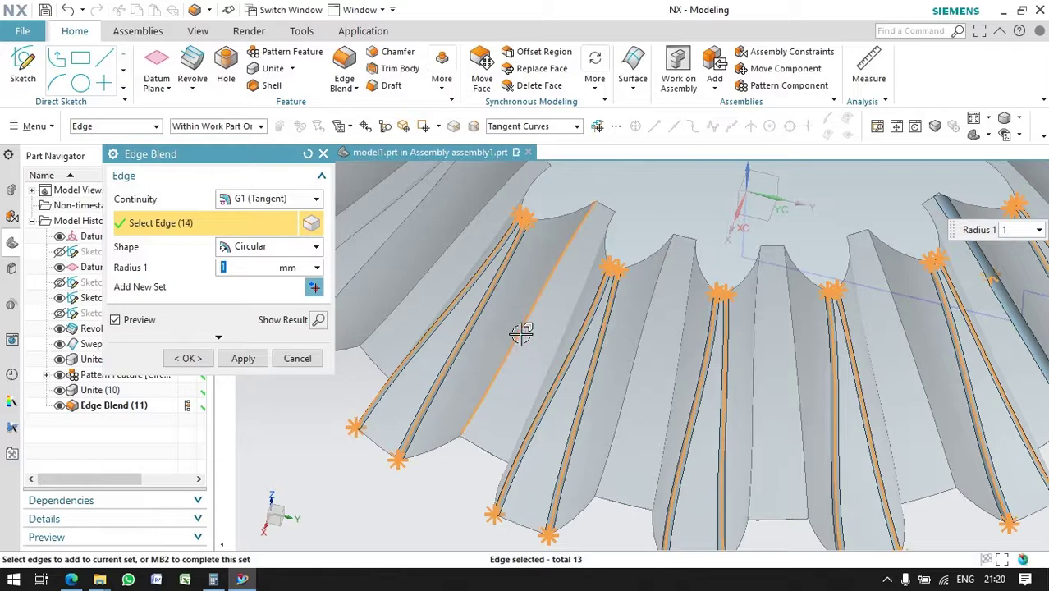
pyautogui.click(519, 333)
pyautogui.click(631, 363)
pyautogui.click(756, 382)
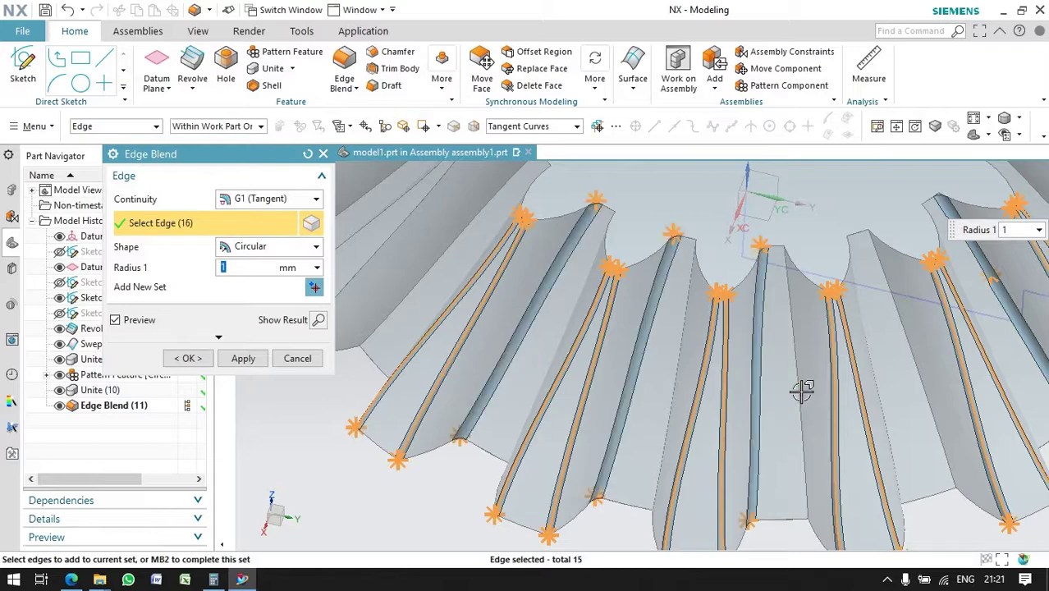
pyautogui.click(912, 402)
# Step: Add the remaining tooth edges around the gear (38 total) and apply the 1 mm blend
pyautogui.moveTo(902, 394); pyautogui.dragTo(854, 361, button='middle')
pyautogui.scroll(3, 846, 359)
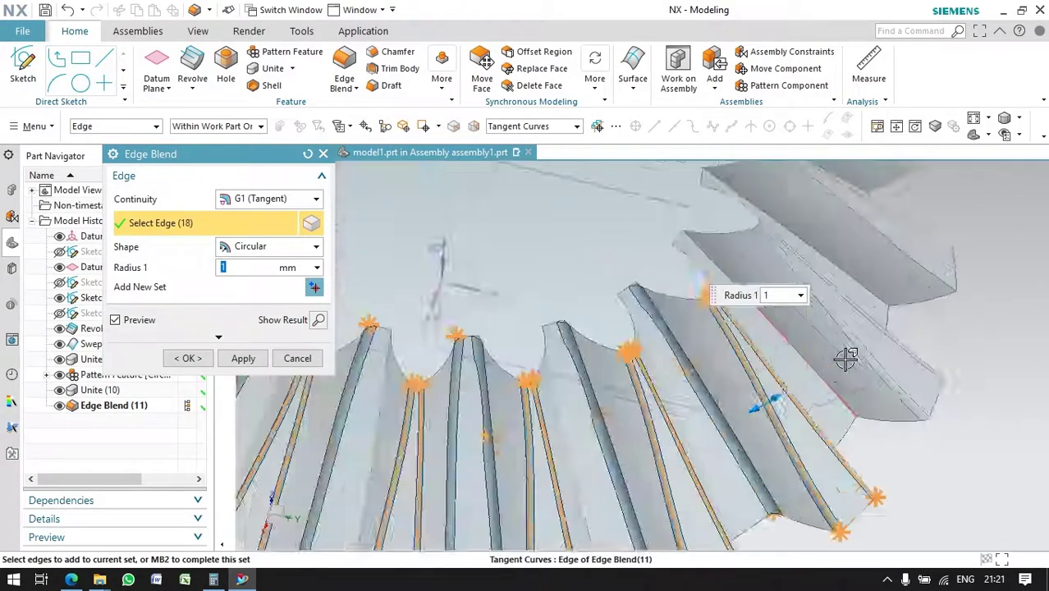
pyautogui.click(845, 321)
pyautogui.click(924, 235)
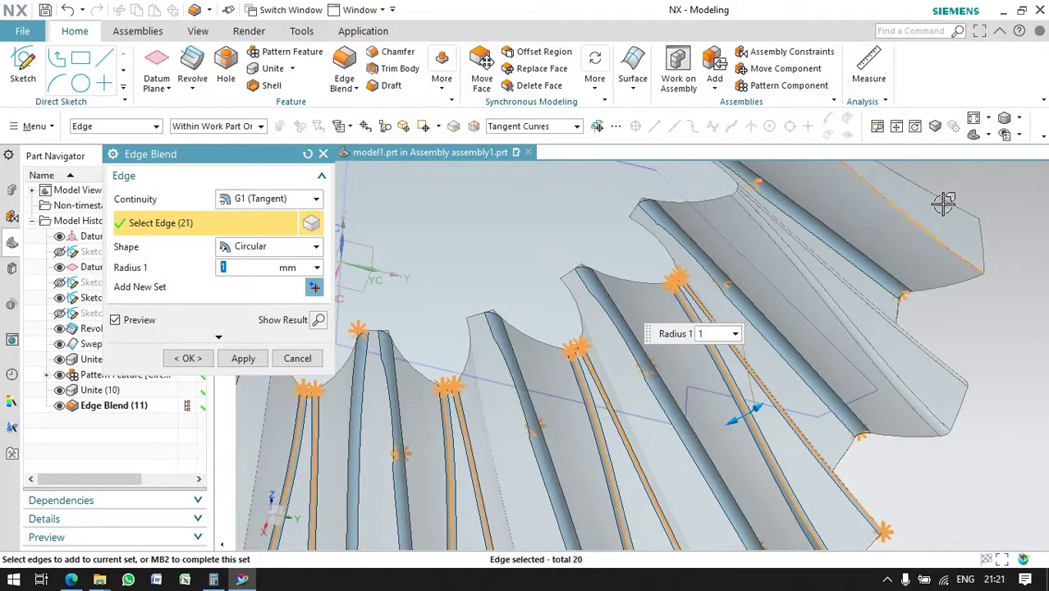
pyautogui.scroll(-2, 911, 277)
pyautogui.moveTo(911, 277); pyautogui.dragTo(812, 327, button='middle')
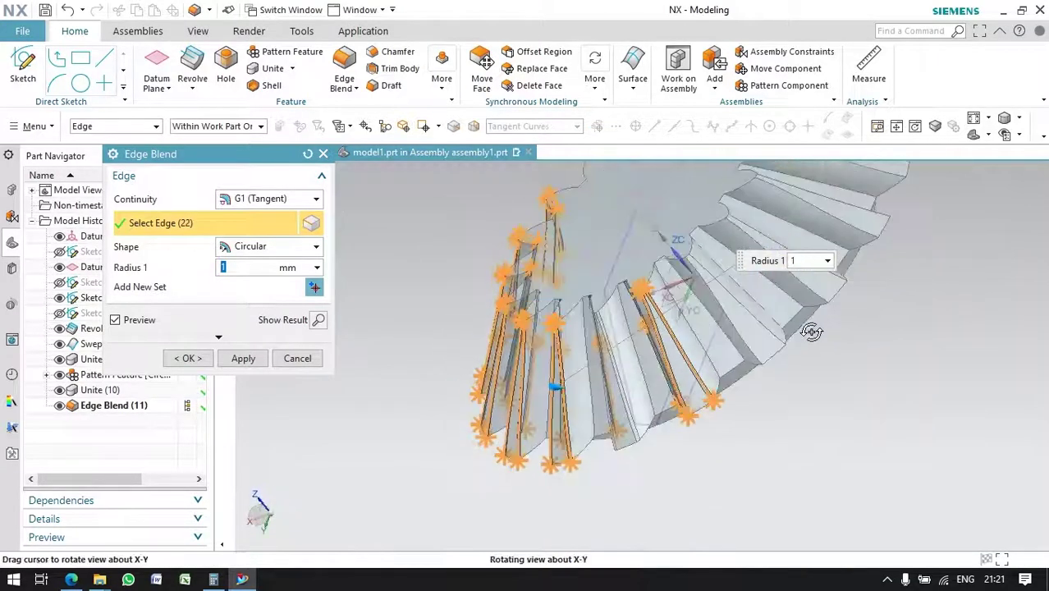
pyautogui.scroll(2, 710, 435)
pyautogui.click(705, 415)
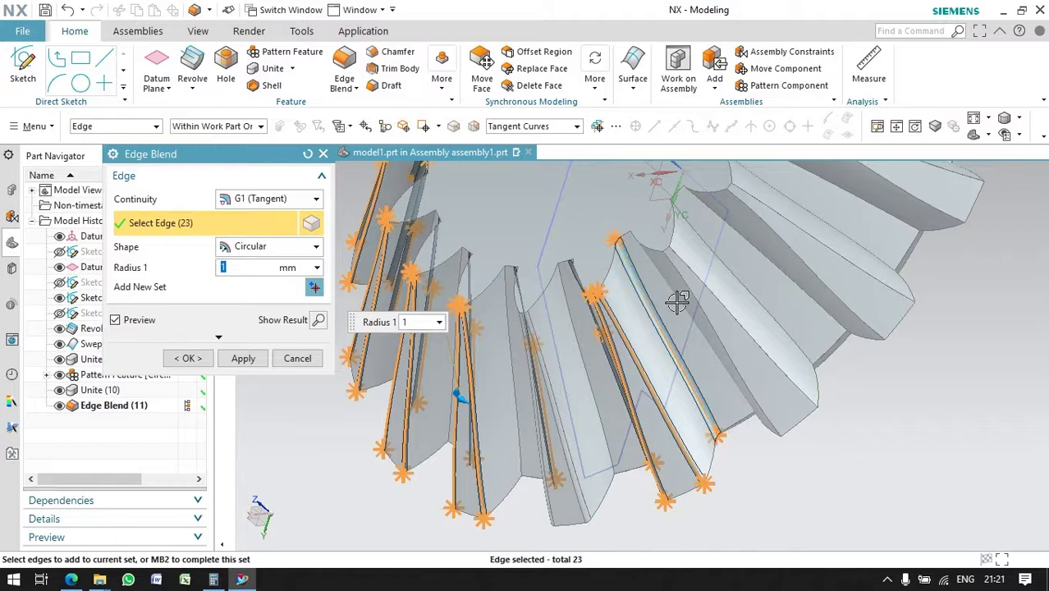
pyautogui.click(722, 343)
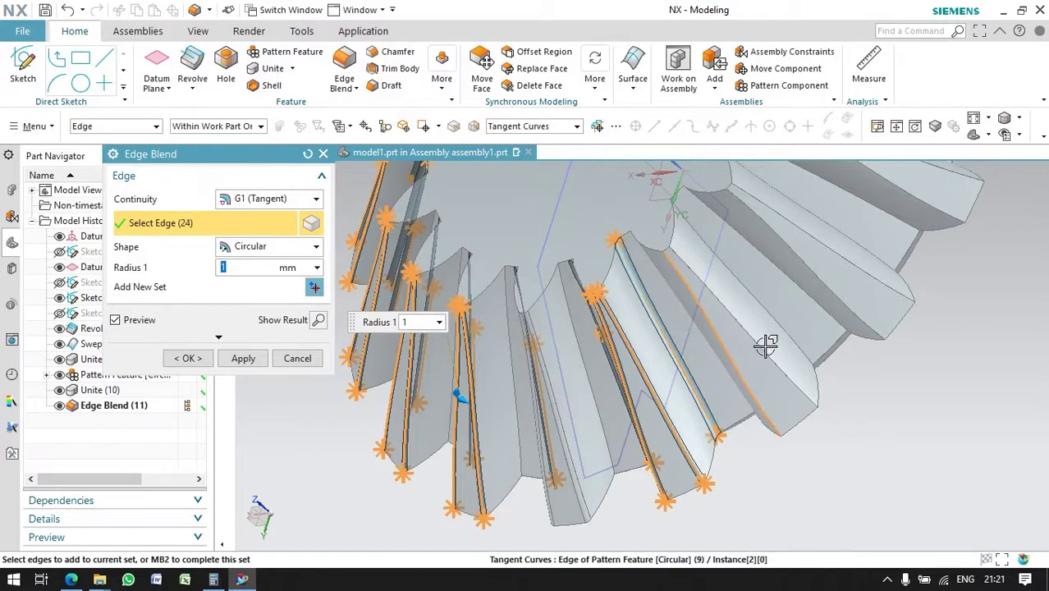
pyautogui.click(755, 294)
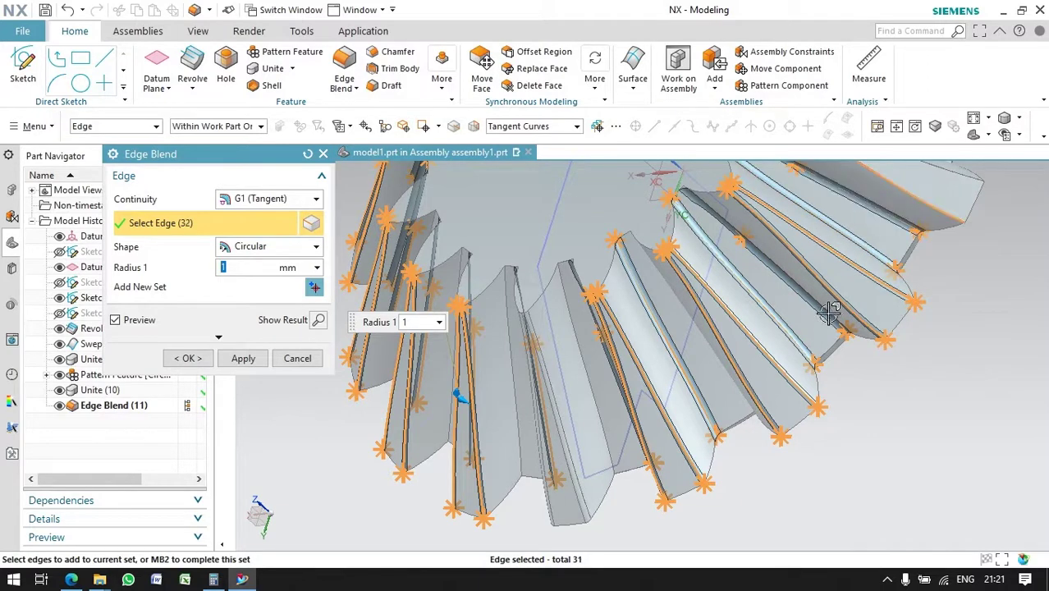
pyautogui.moveTo(827, 344); pyautogui.dragTo(830, 260, button='middle')
pyautogui.click(837, 259)
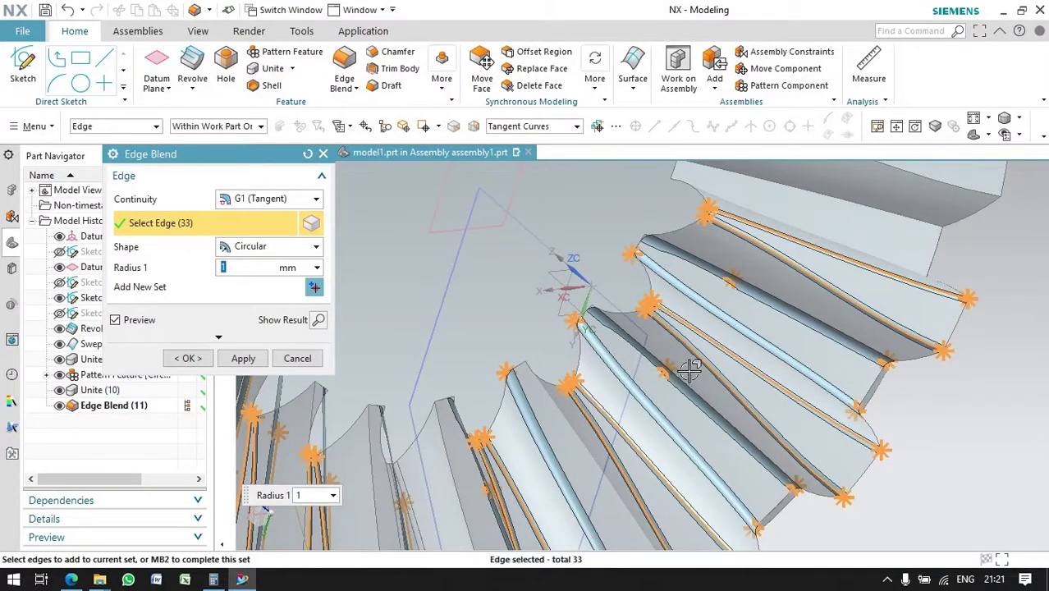
pyautogui.moveTo(605, 334); pyautogui.dragTo(606, 343, button='middle')
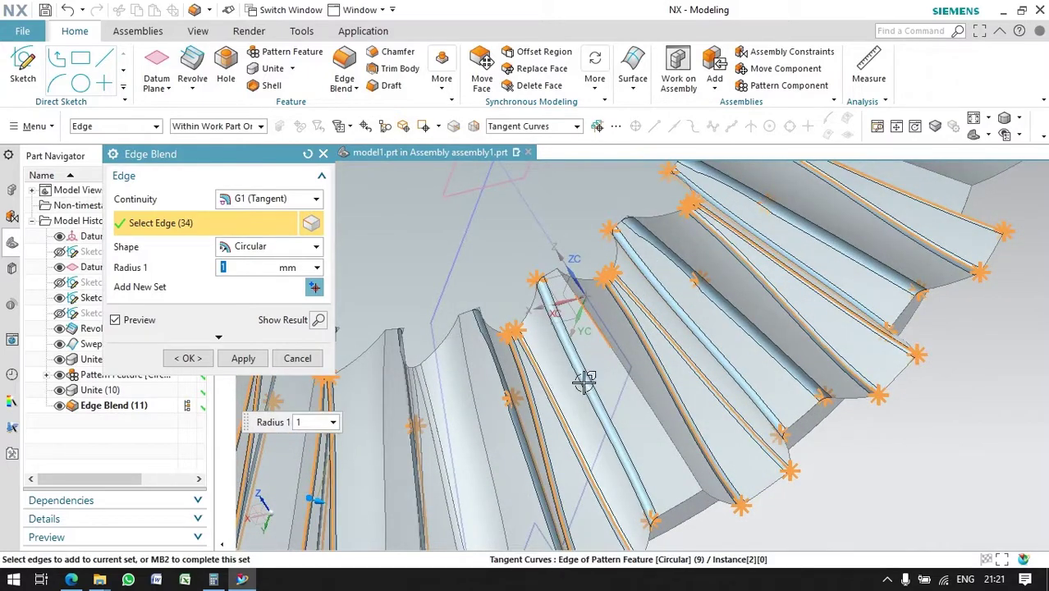
pyautogui.scroll(-5, 584, 382)
pyautogui.scroll(5, 625, 368)
pyautogui.scroll(2, 656, 269)
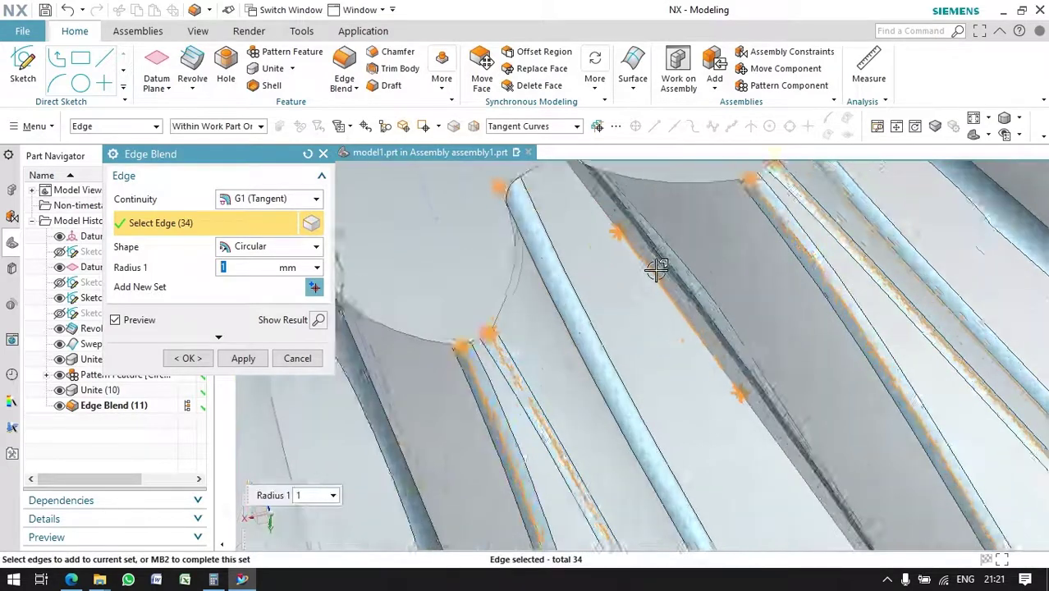
pyautogui.scroll(-2, 656, 269)
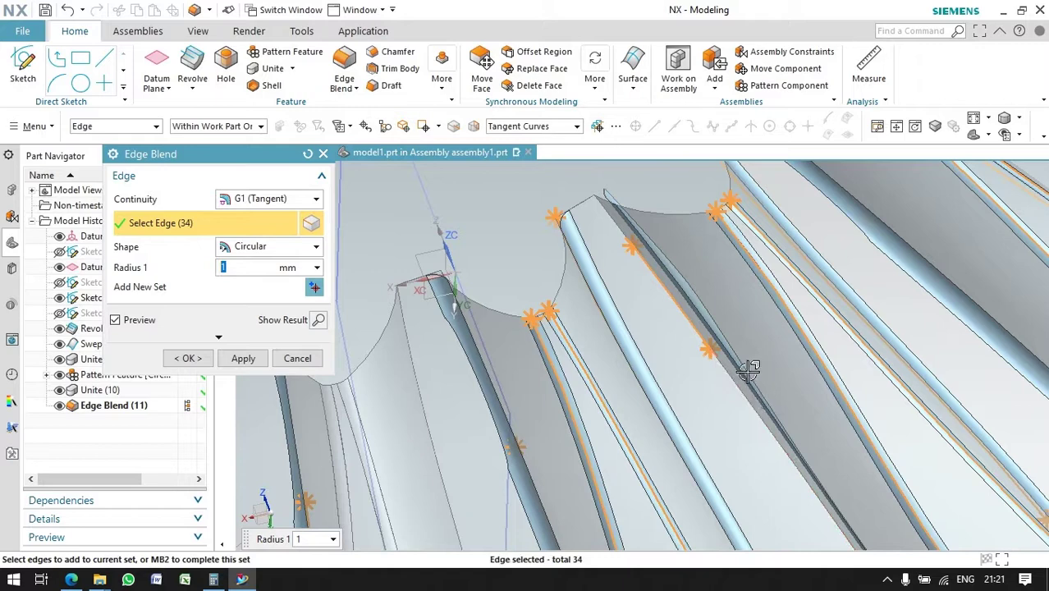
pyautogui.click(744, 430)
pyautogui.scroll(-3, 744, 423)
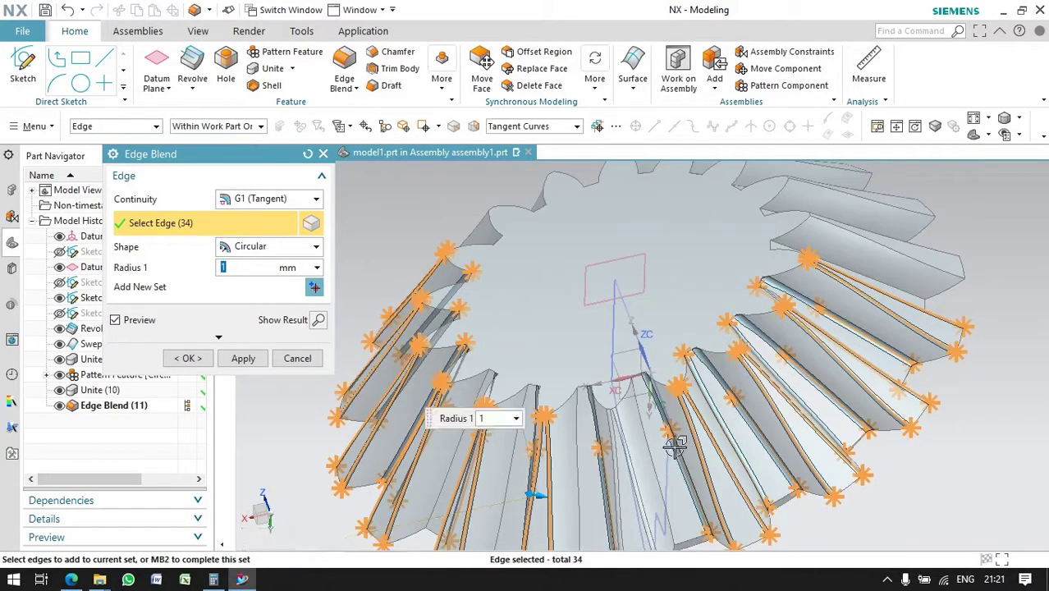
pyautogui.moveTo(744, 421); pyautogui.dragTo(674, 437, button='middle')
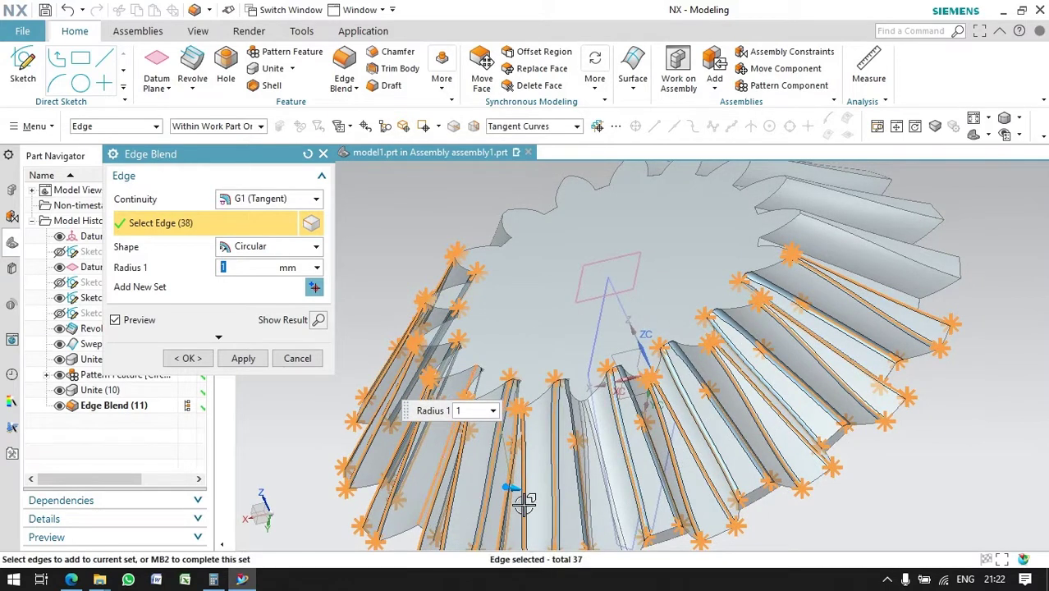
pyautogui.click(187, 358)
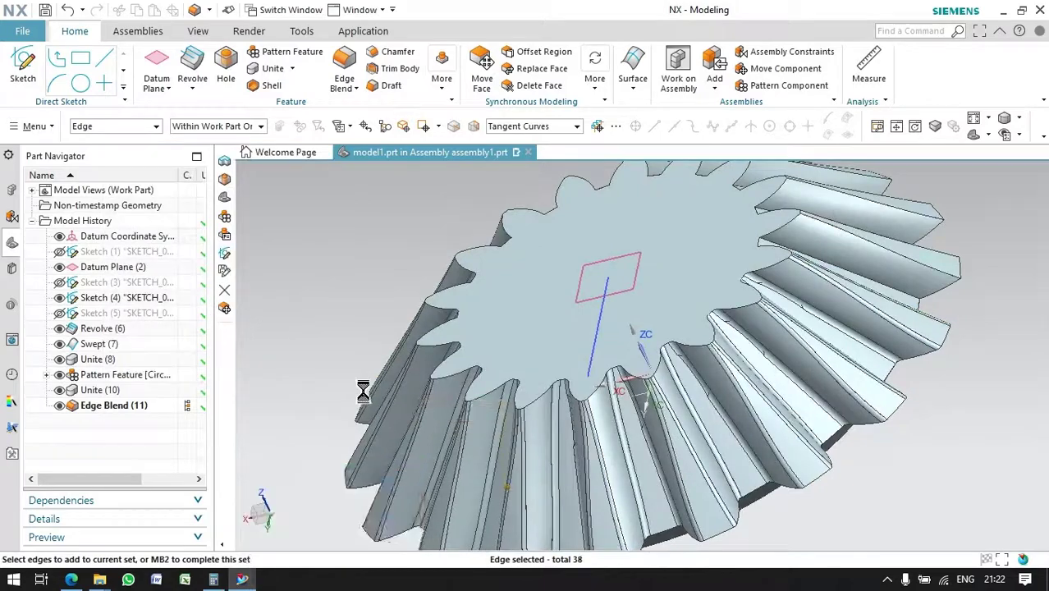
# Step: Review the blended teeth from a top-down view and begin a new sketch
pyautogui.moveTo(506, 381); pyautogui.dragTo(694, 366, button='middle')
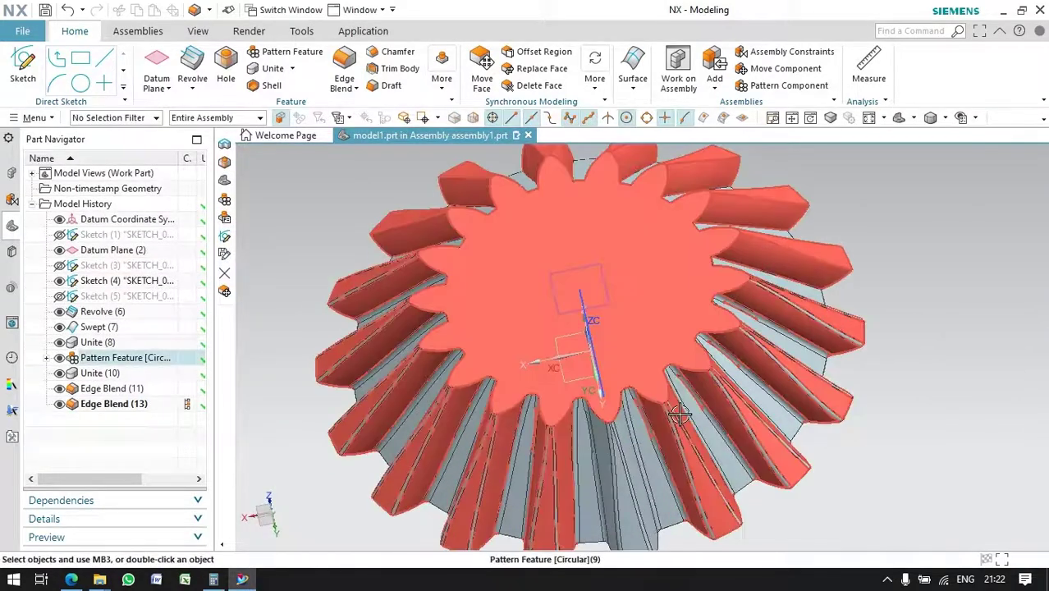
pyautogui.scroll(3, 732, 329)
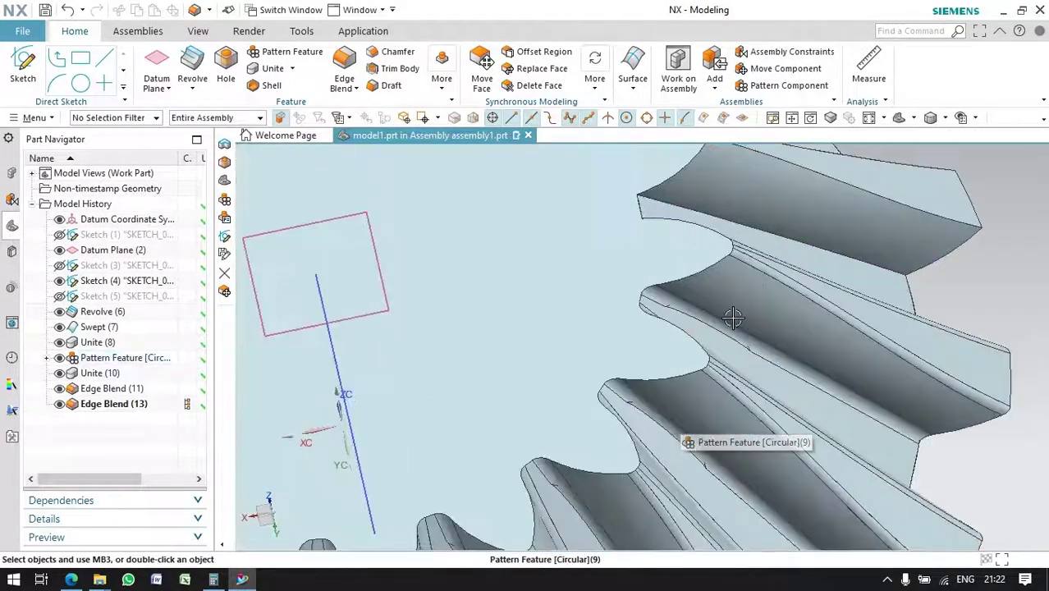
pyautogui.scroll(-2, 732, 325)
pyautogui.scroll(-1, 466, 283)
pyautogui.scroll(-1, 555, 258)
pyautogui.scroll(-1, 543, 263)
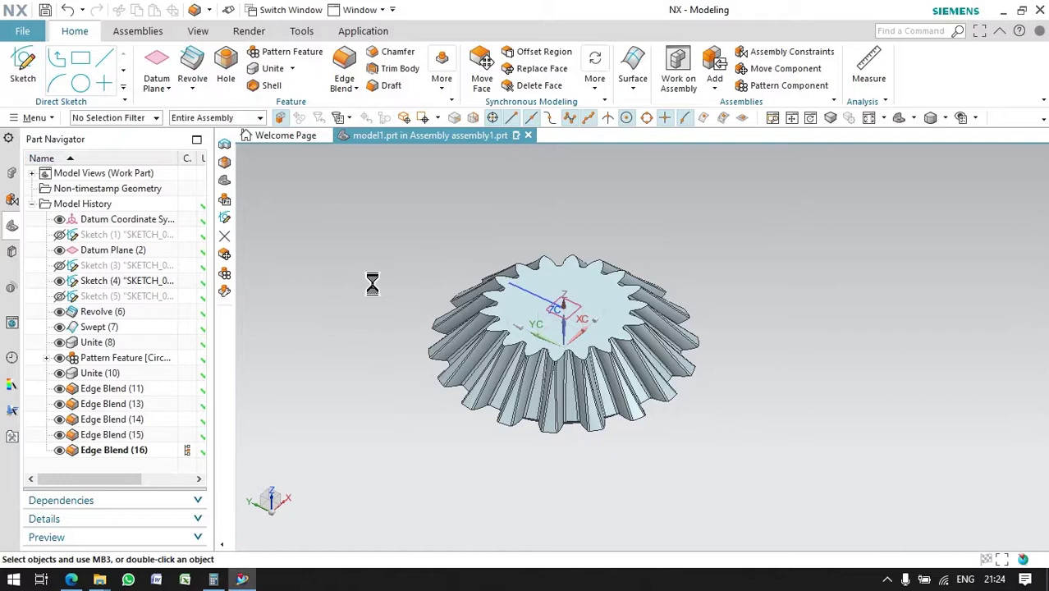
pyautogui.press('s')
pyautogui.scroll(3, 548, 310)
# Step: Place and exit the pending sketch, then open a new sketch on the XZ datum plane
pyautogui.click(570, 356)
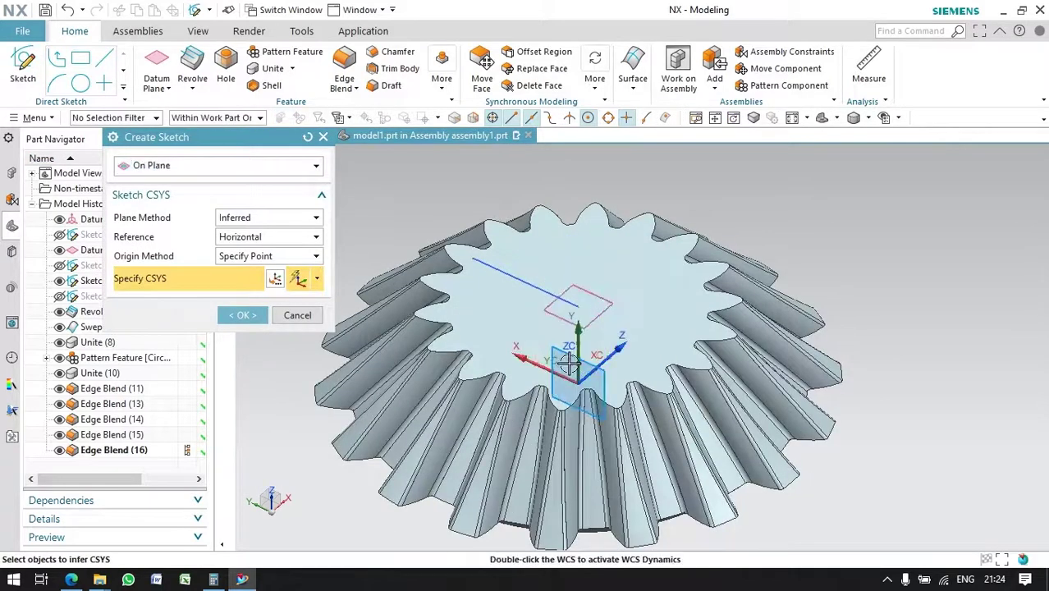
pyautogui.click(236, 320)
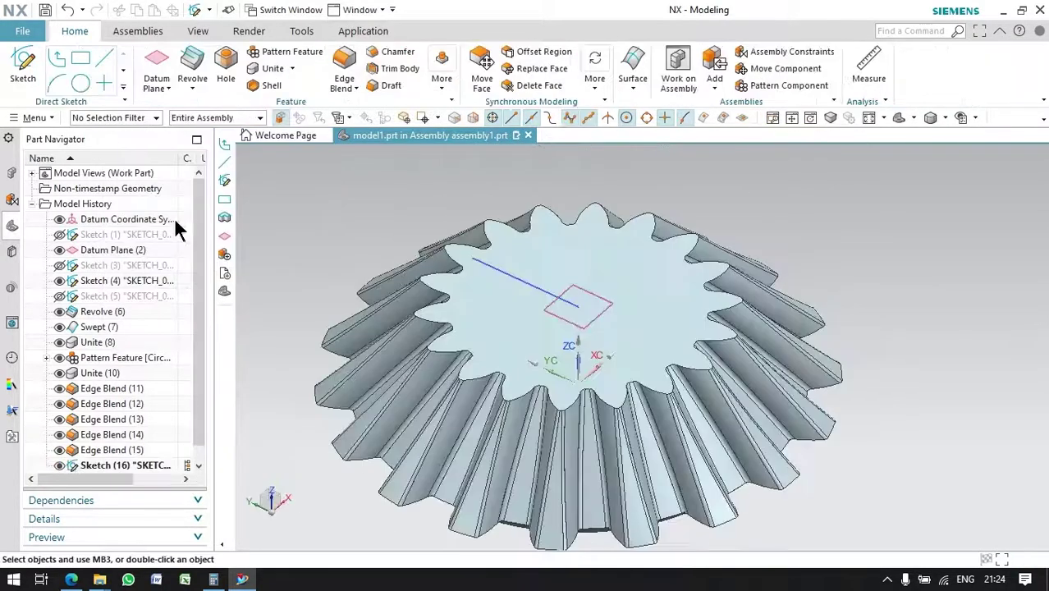
pyautogui.moveTo(509, 386); pyautogui.dragTo(509, 325, button='middle')
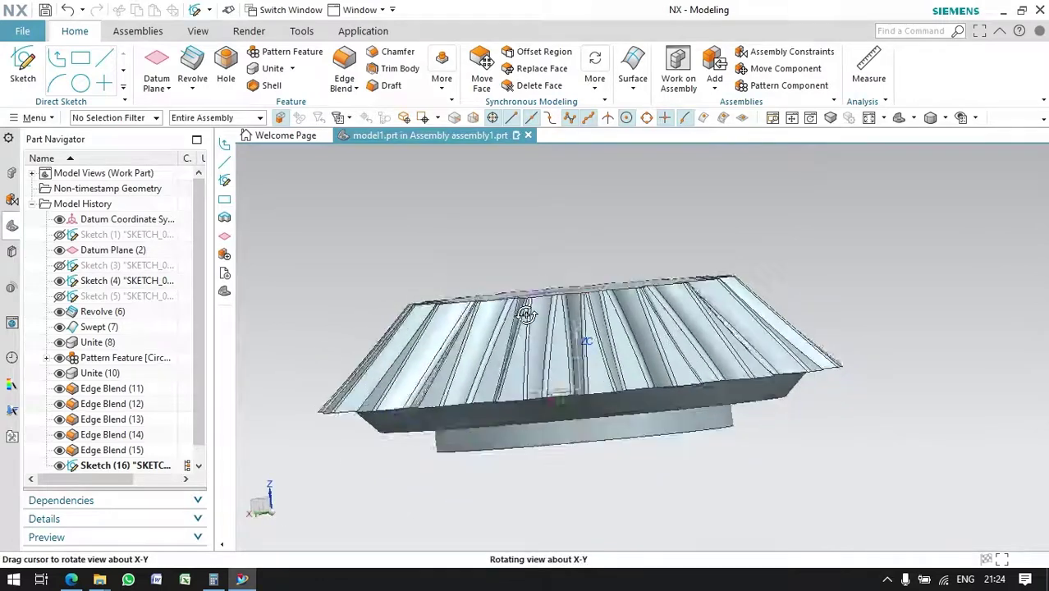
pyautogui.scroll(4, 566, 361)
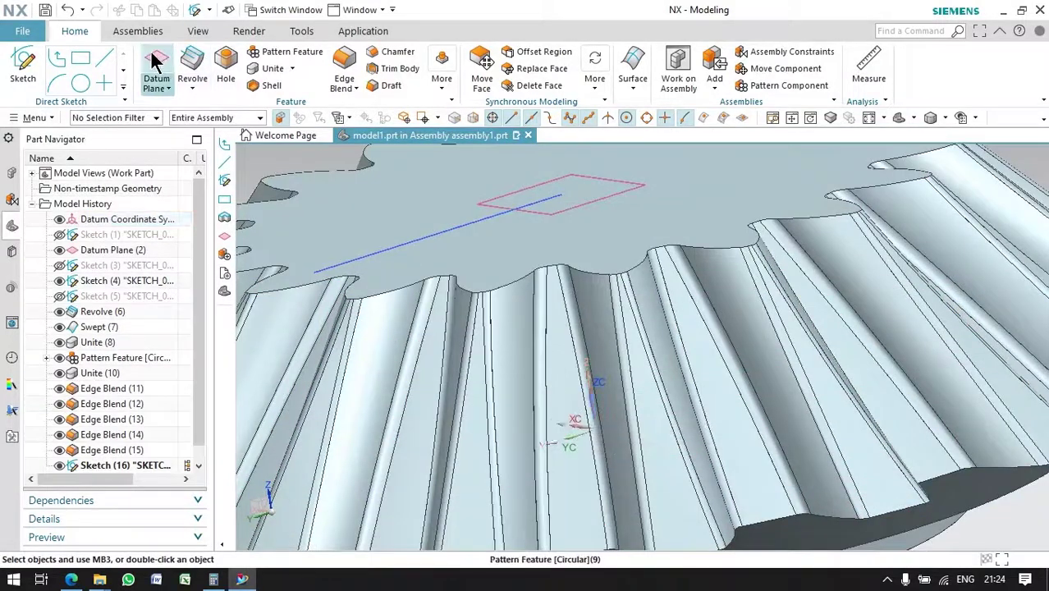
pyautogui.click(291, 262)
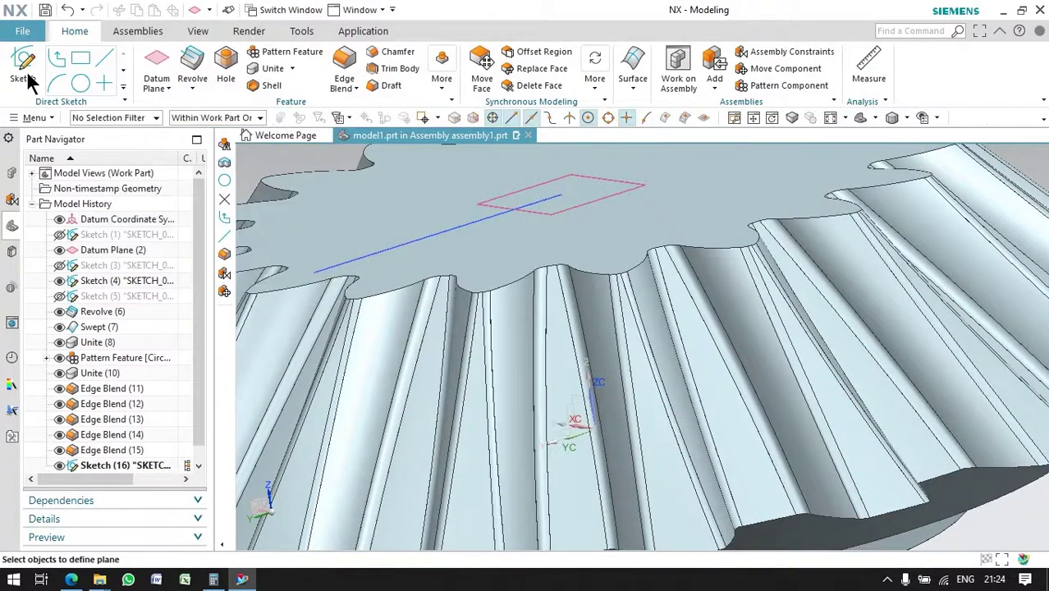
pyautogui.click(26, 72)
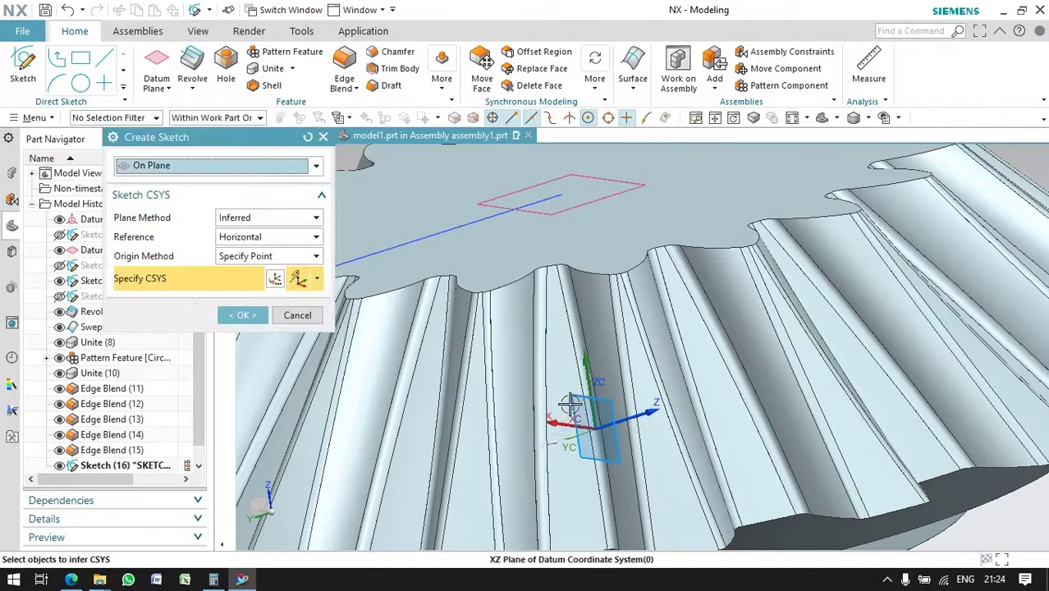
pyautogui.click(242, 314)
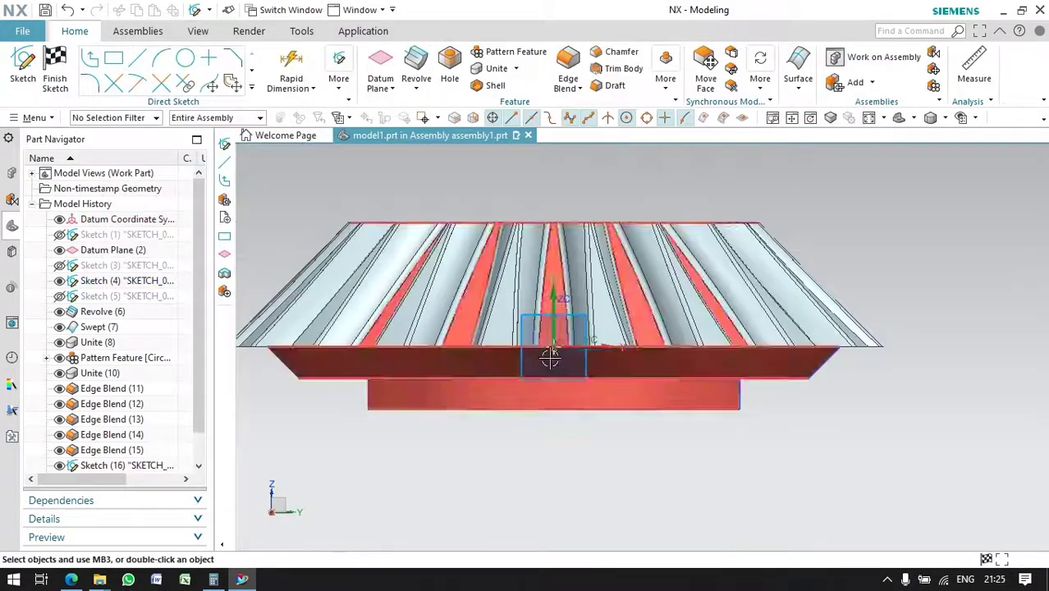
# Step: Draw a closed four-sided profile with a slanted upper-left edge to the right of the gear
pyautogui.click(92, 62)
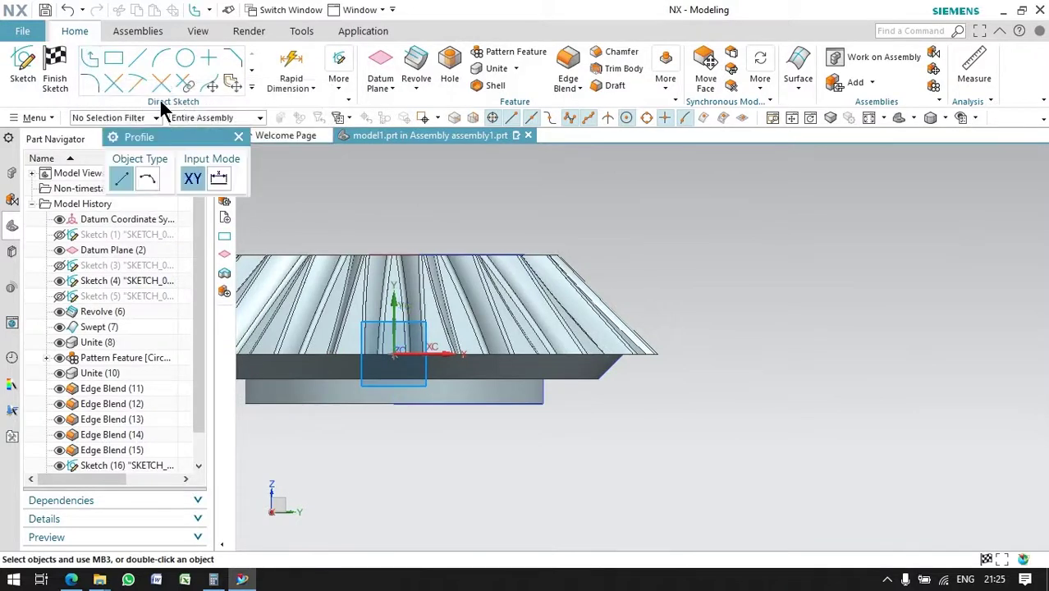
pyautogui.click(97, 67)
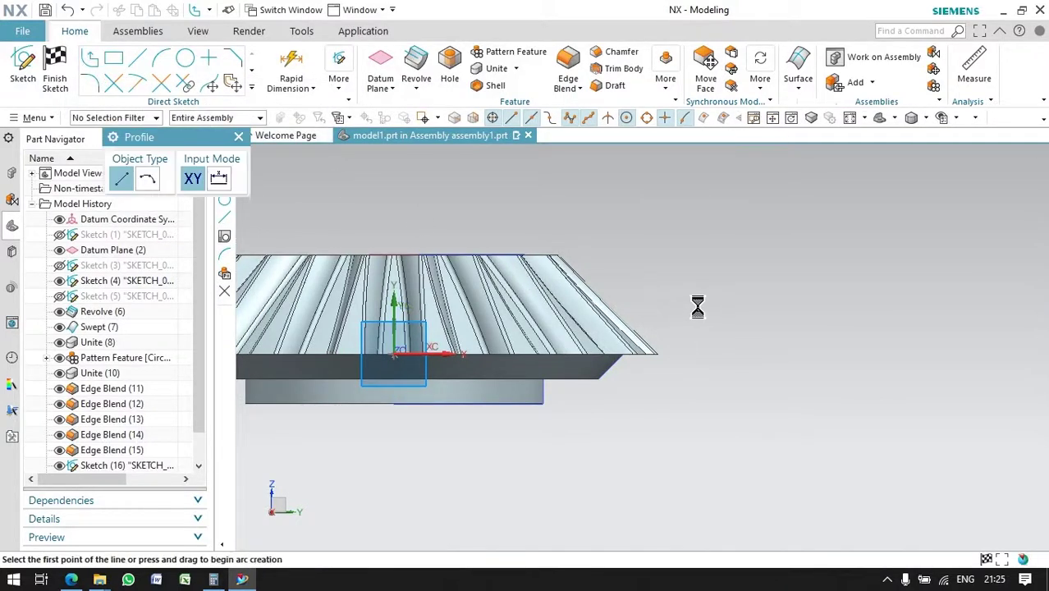
pyautogui.click(726, 337)
pyautogui.click(784, 292)
pyautogui.click(903, 291)
pyautogui.click(902, 337)
pyautogui.click(726, 337)
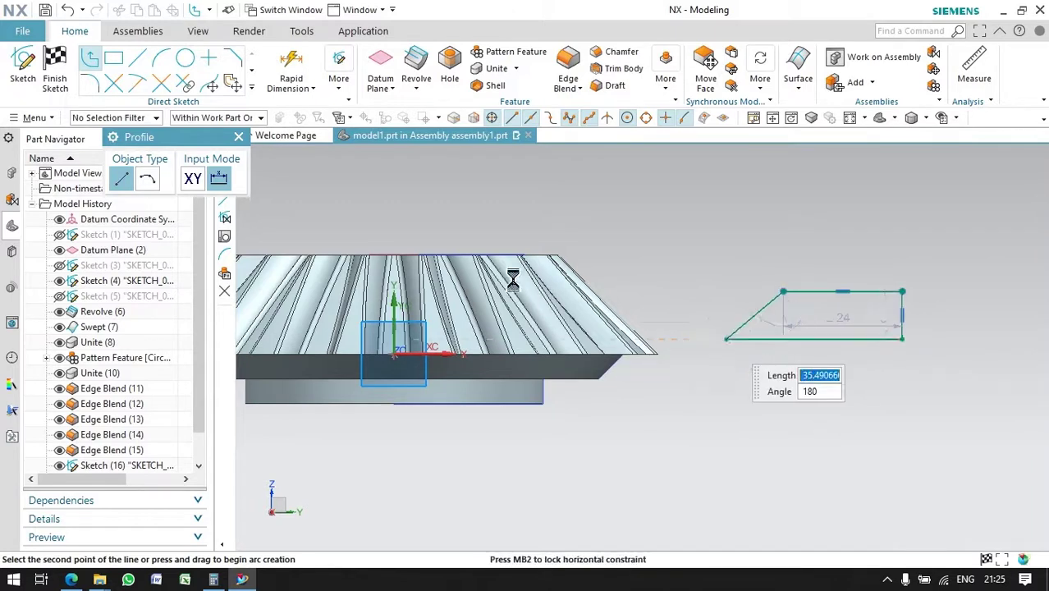
# Step: Dimension the profile: 45° angle, 0 vertical offset, 46 from the axis, height 5
pyautogui.click(310, 70)
pyautogui.click(761, 342)
pyautogui.click(840, 328)
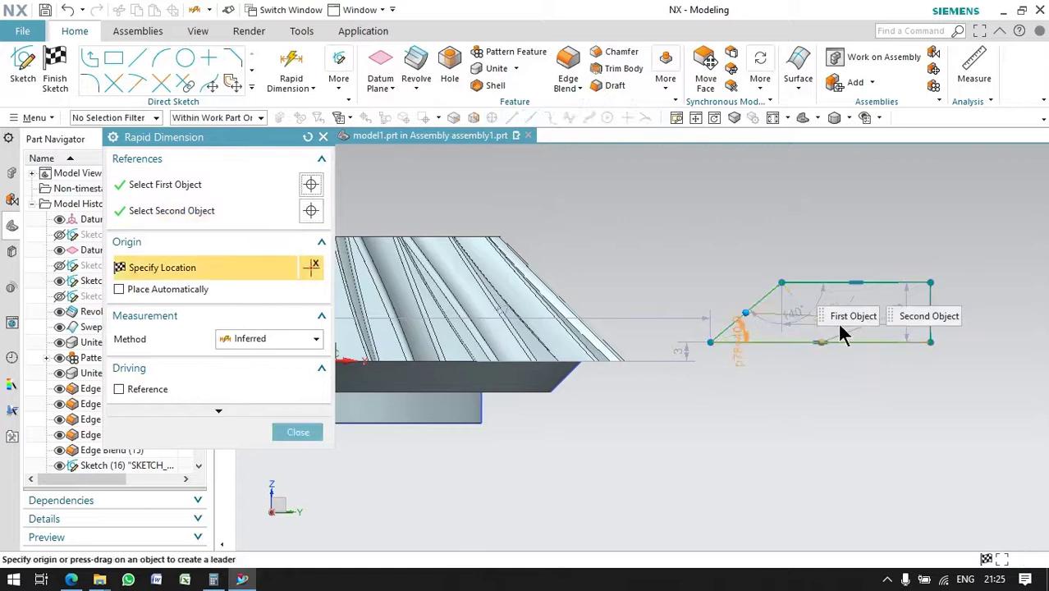
pyautogui.click(792, 321)
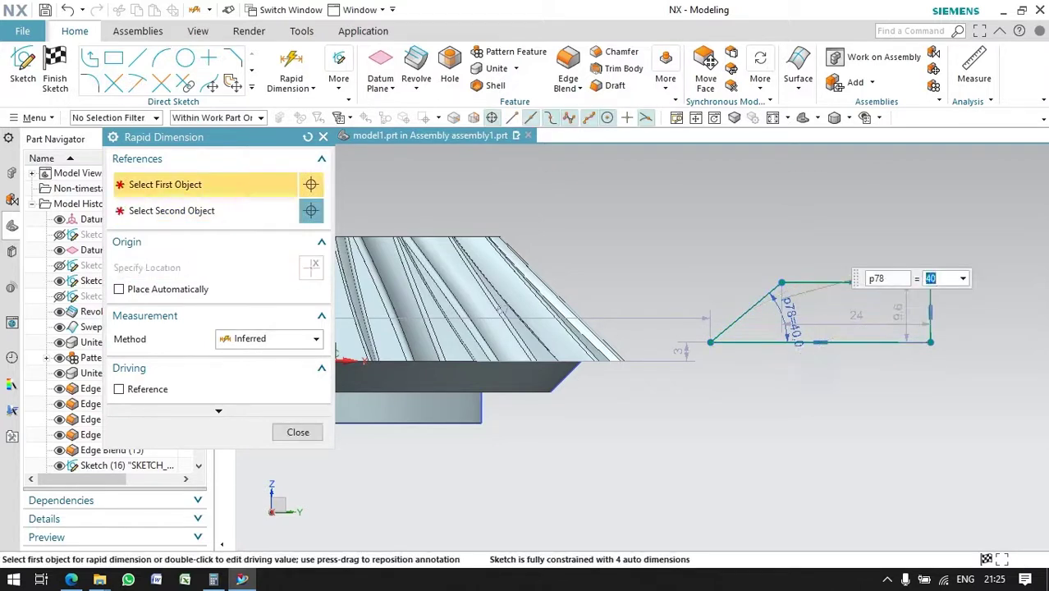
pyautogui.click(688, 351)
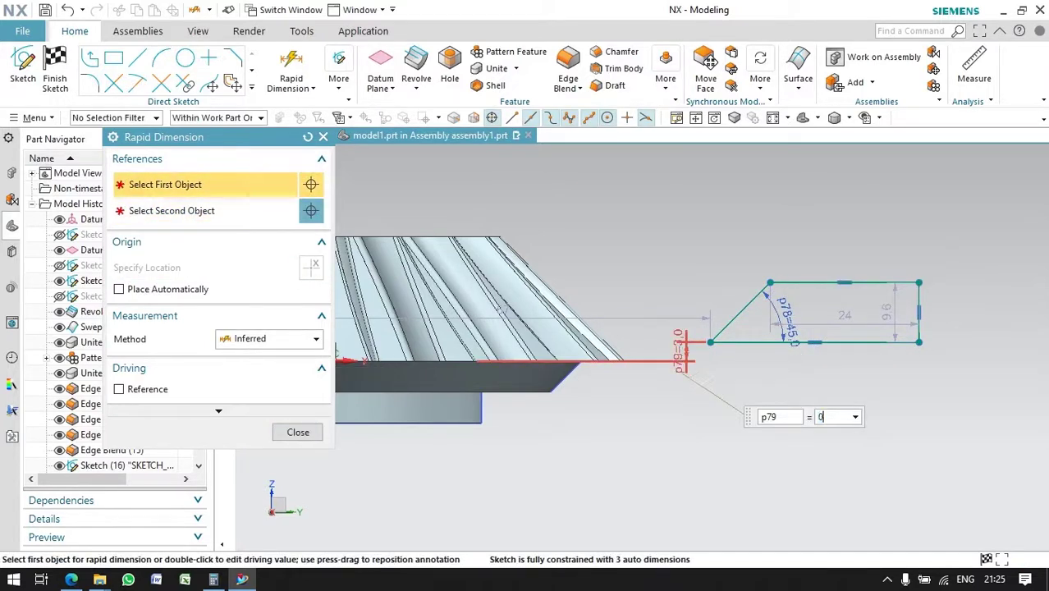
pyautogui.press('Return')
pyautogui.click(632, 337)
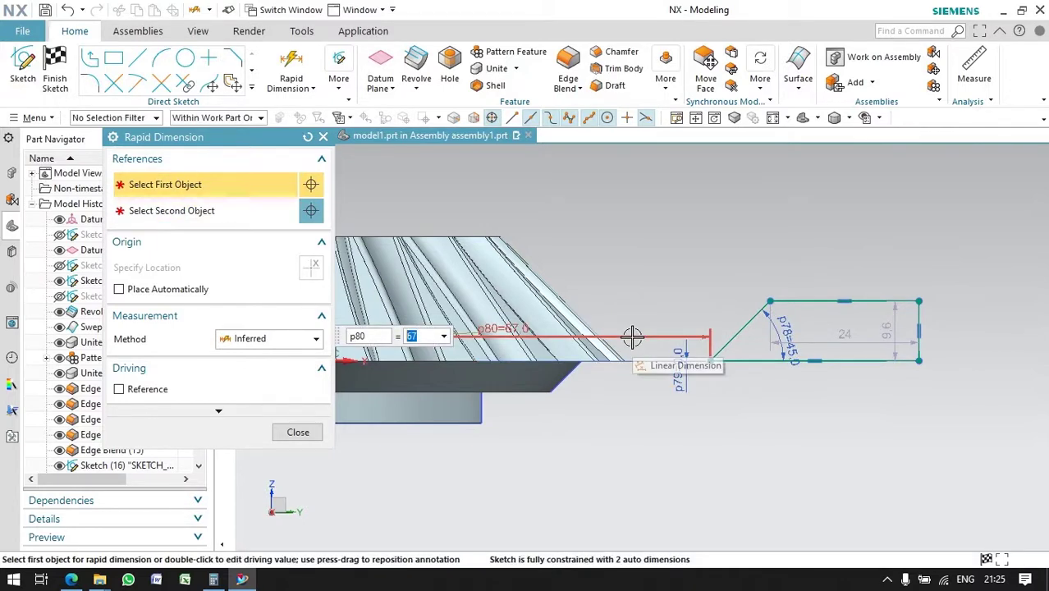
pyautogui.click(697, 360)
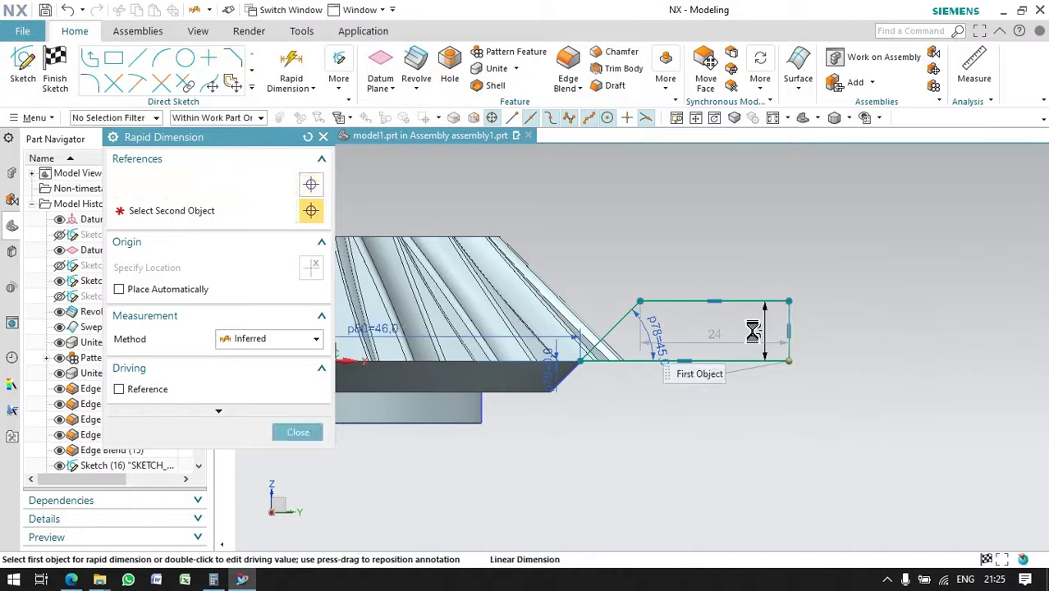
pyautogui.click(820, 361)
pyautogui.click(297, 432)
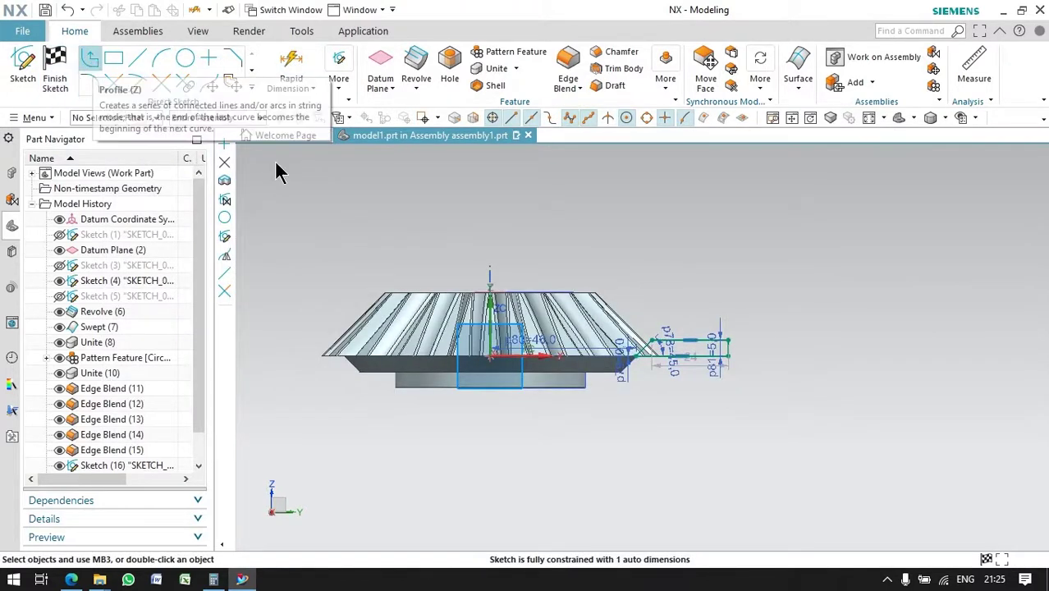
# Step: Draw a second closed profile with a slanted edge above the gear
pyautogui.press('z')
pyautogui.press('Escape')
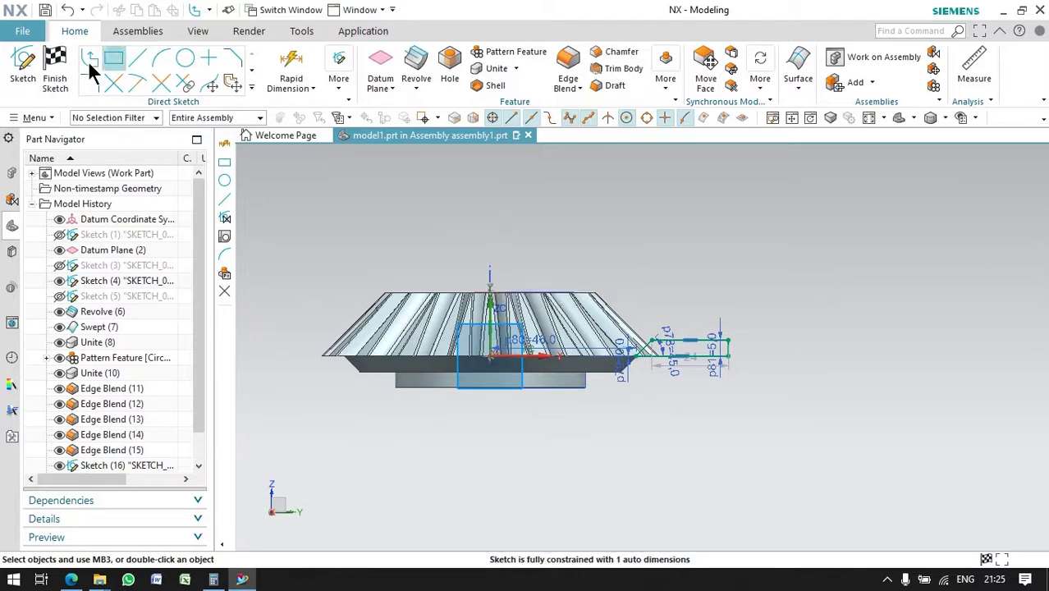
pyautogui.click(91, 60)
pyautogui.click(525, 206)
pyautogui.click(699, 207)
pyautogui.click(657, 240)
pyautogui.click(524, 206)
# Step: Dimension the second profile's slanted edge at 45° and its height at 5
pyautogui.click(292, 65)
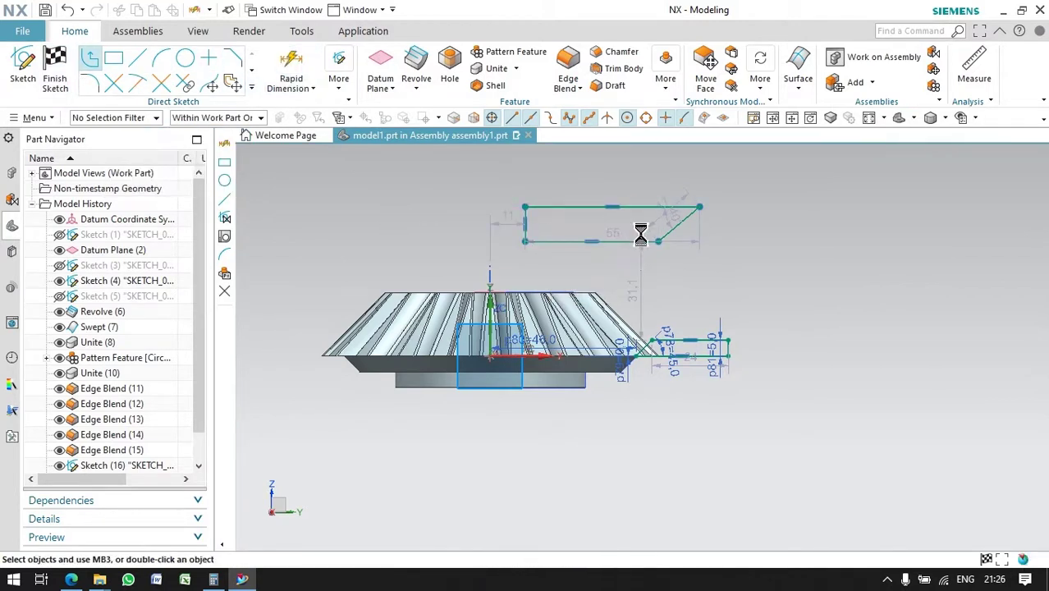
pyautogui.scroll(4, 678, 214)
pyautogui.doubleClick(677, 213)
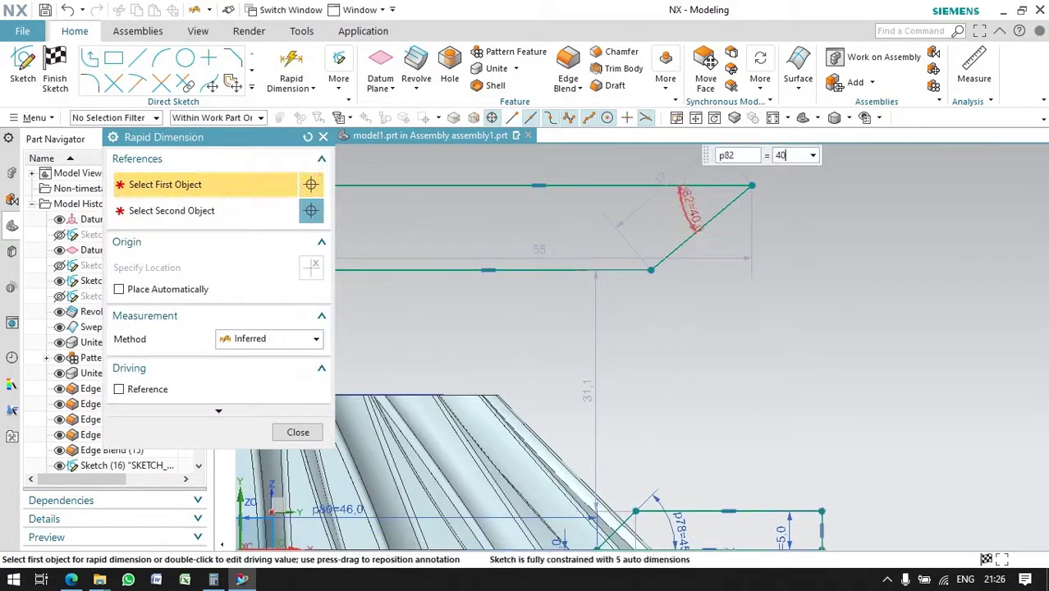
pyautogui.press('Return')
pyautogui.scroll(-2, 463, 244)
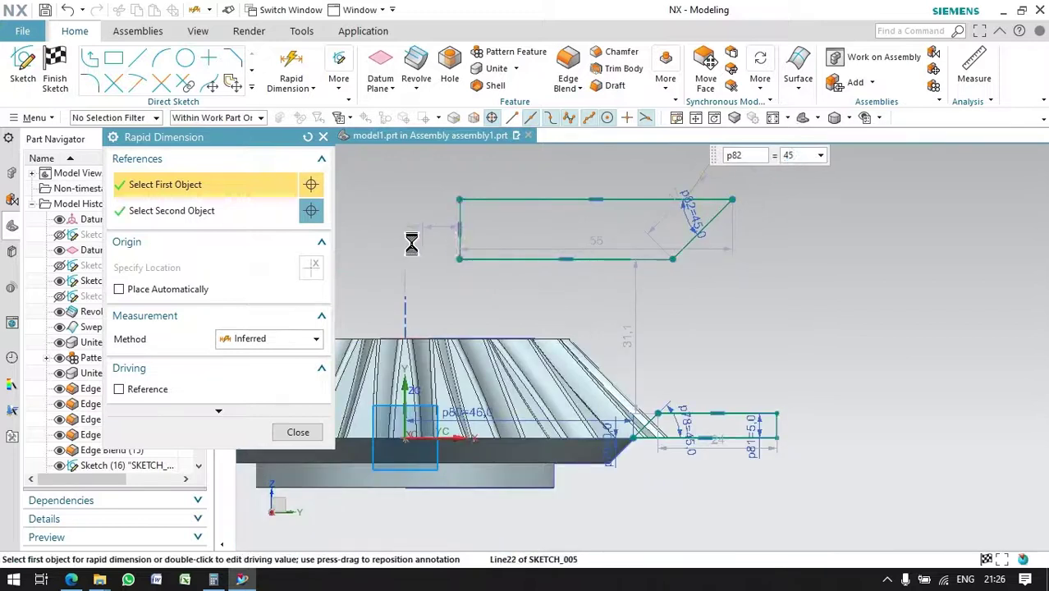
pyautogui.click(375, 244)
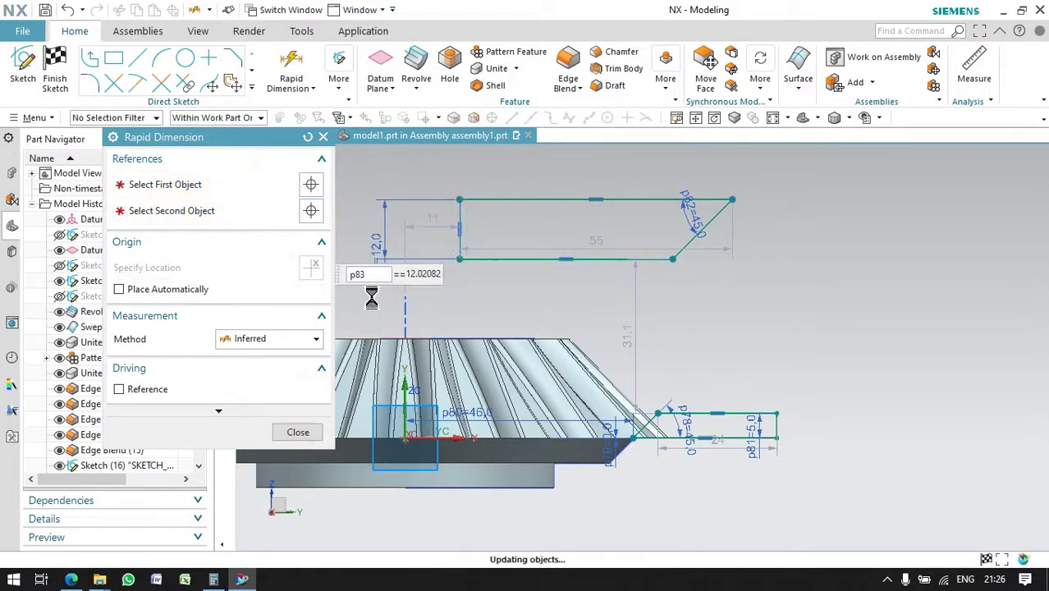
pyautogui.write('5')
pyautogui.press('Return')
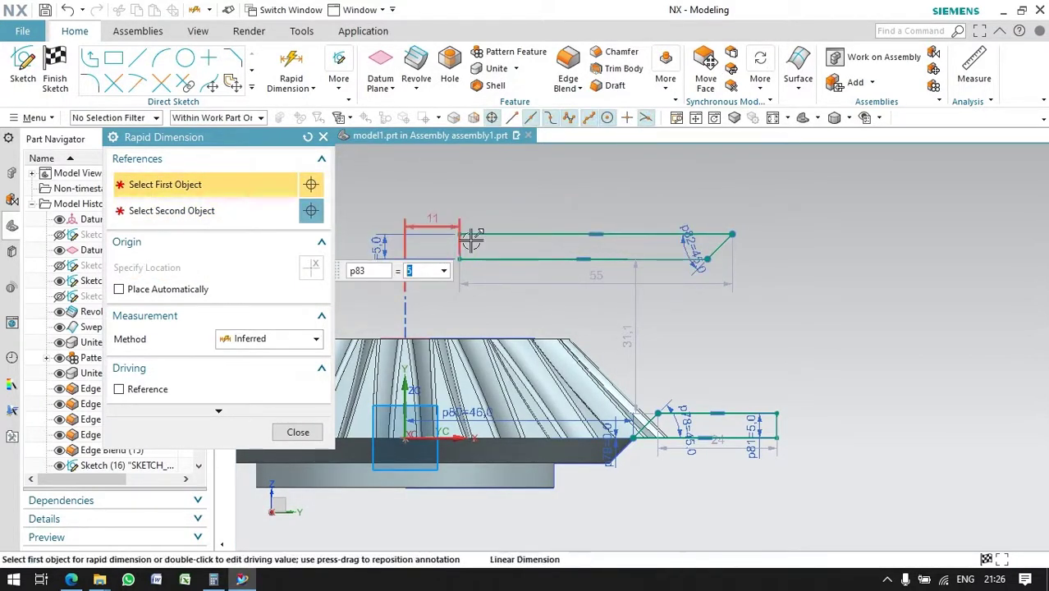
# Step: Set the second profile's top line length to 33.2 and its horizontal offset to 0
pyautogui.click(698, 234)
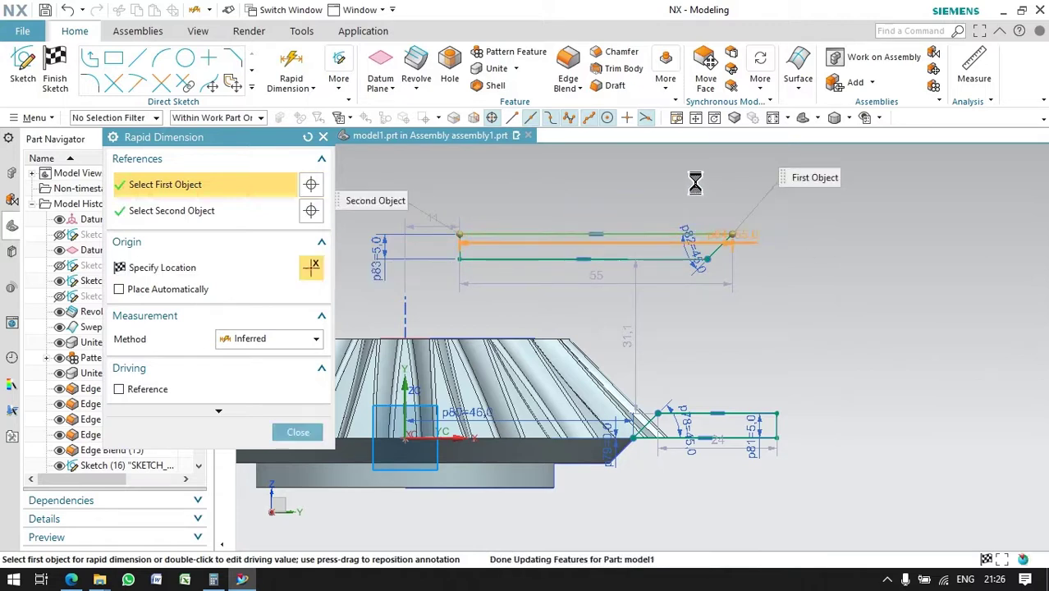
pyautogui.click(649, 209)
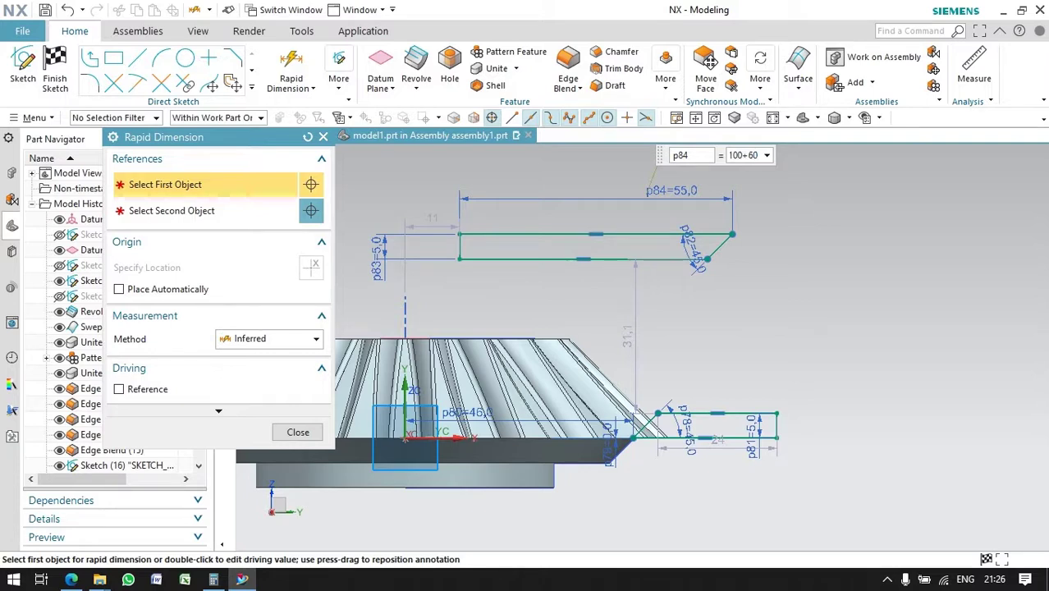
pyautogui.press('Return')
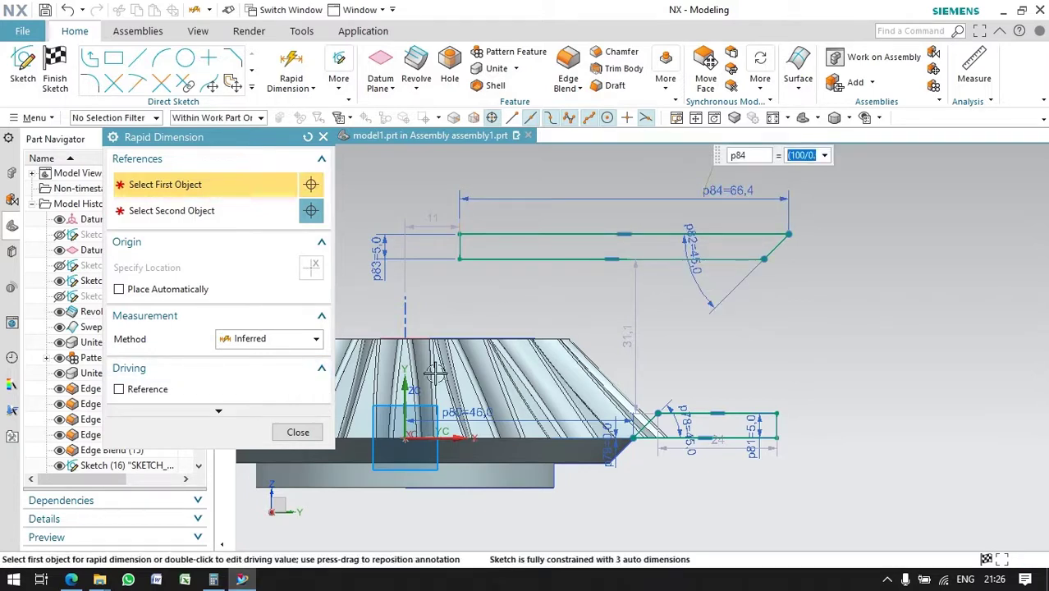
pyautogui.press('Escape')
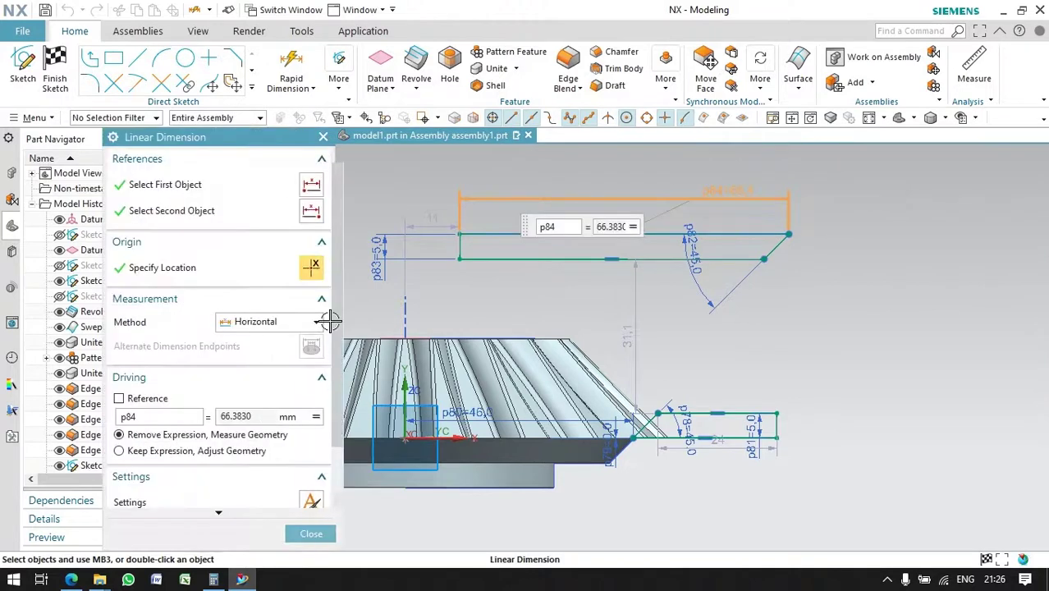
pyautogui.click(317, 417)
pyautogui.click(346, 525)
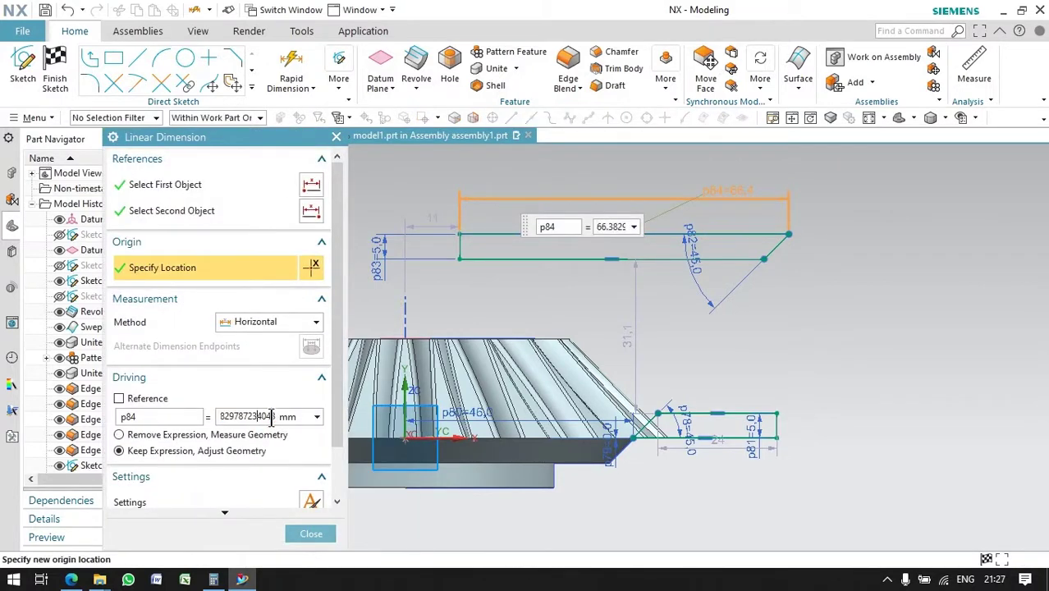
pyautogui.press('Return')
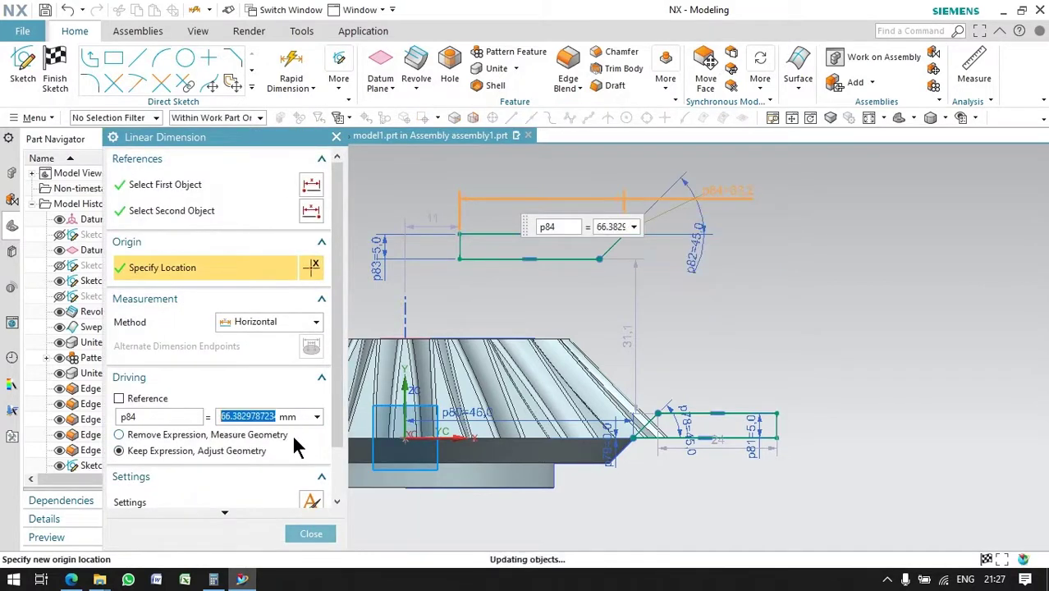
pyautogui.doubleClick(438, 227)
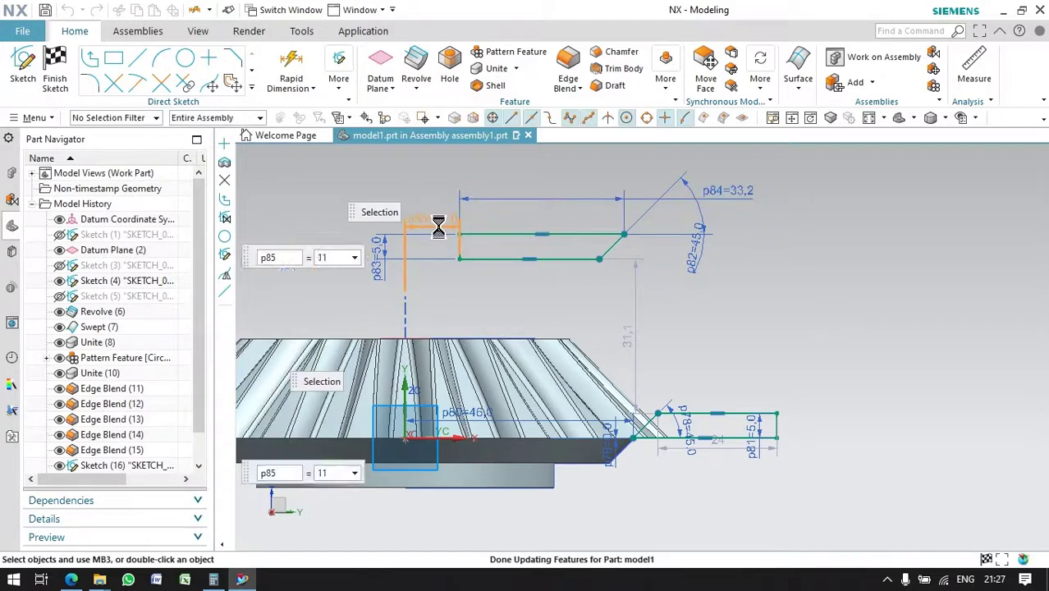
pyautogui.write('0')
pyautogui.press('Return')
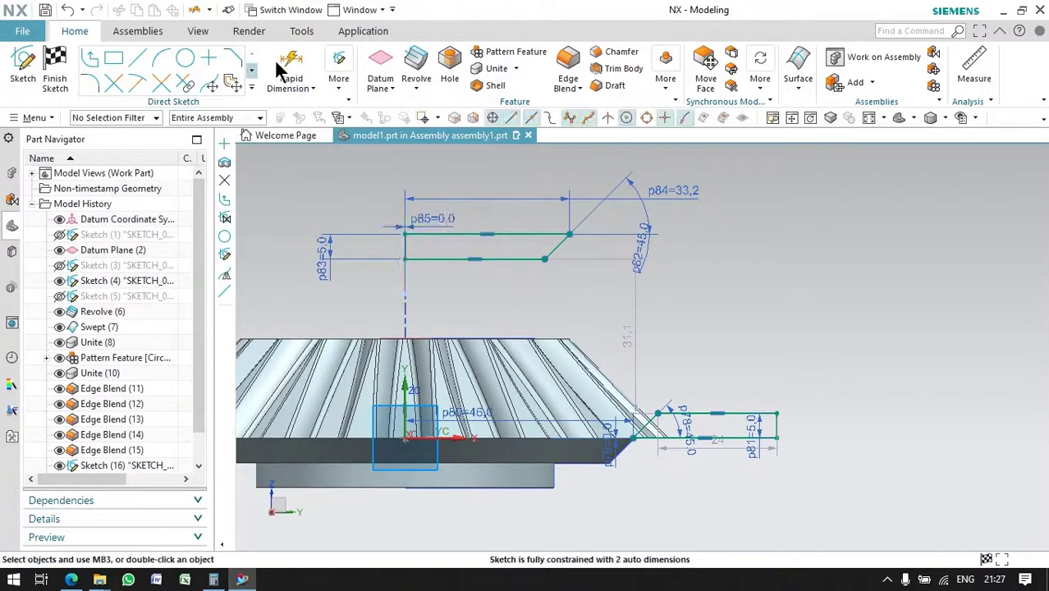
# Step: Space the second profile 20 above the first and finish the sketch
pyautogui.press('d')
pyautogui.click(404, 234)
pyautogui.click(460, 439)
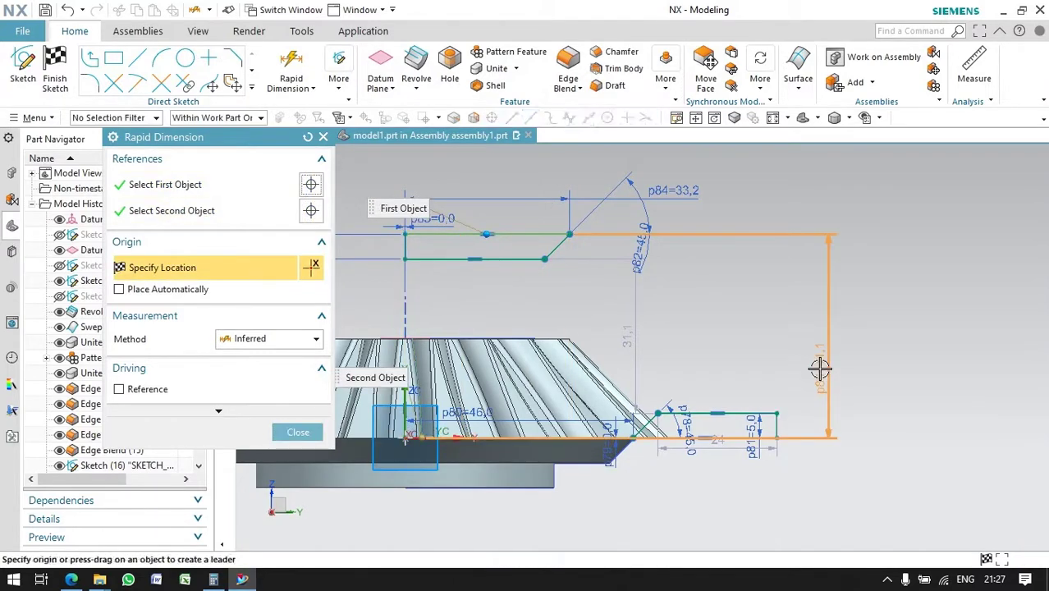
pyautogui.click(818, 368)
pyautogui.write('20')
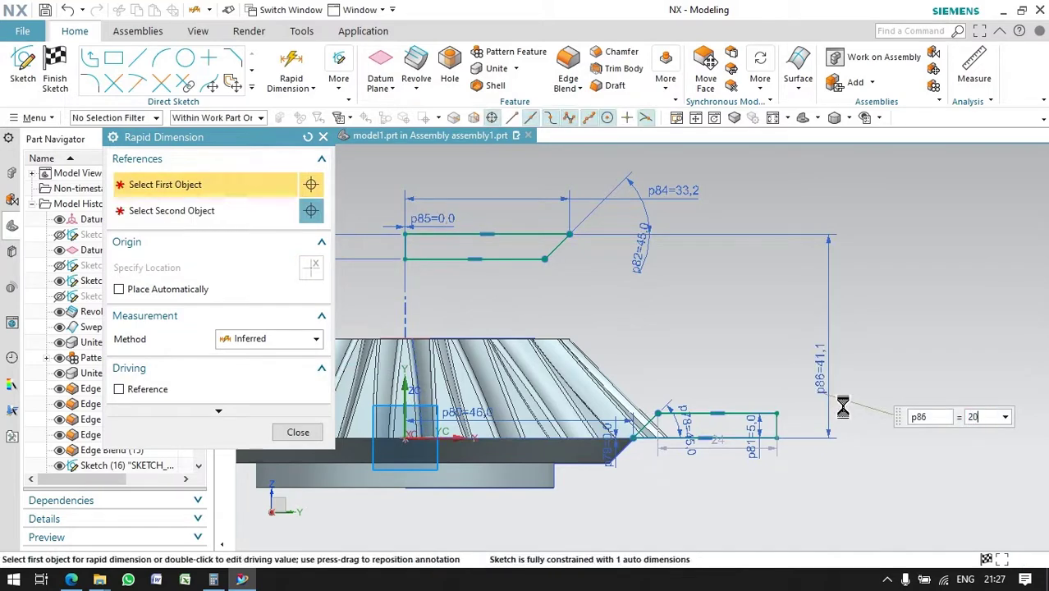
pyautogui.press('Return')
pyautogui.click(281, 431)
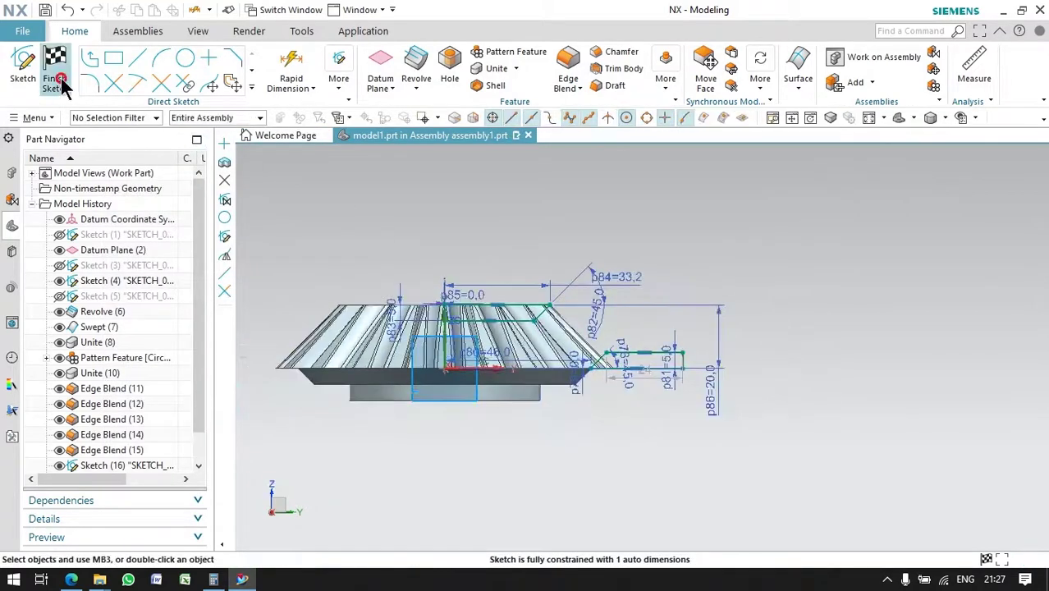
# Step: Revolve the trim sketch curves about the gear's axis through its centre point
pyautogui.click(52, 82)
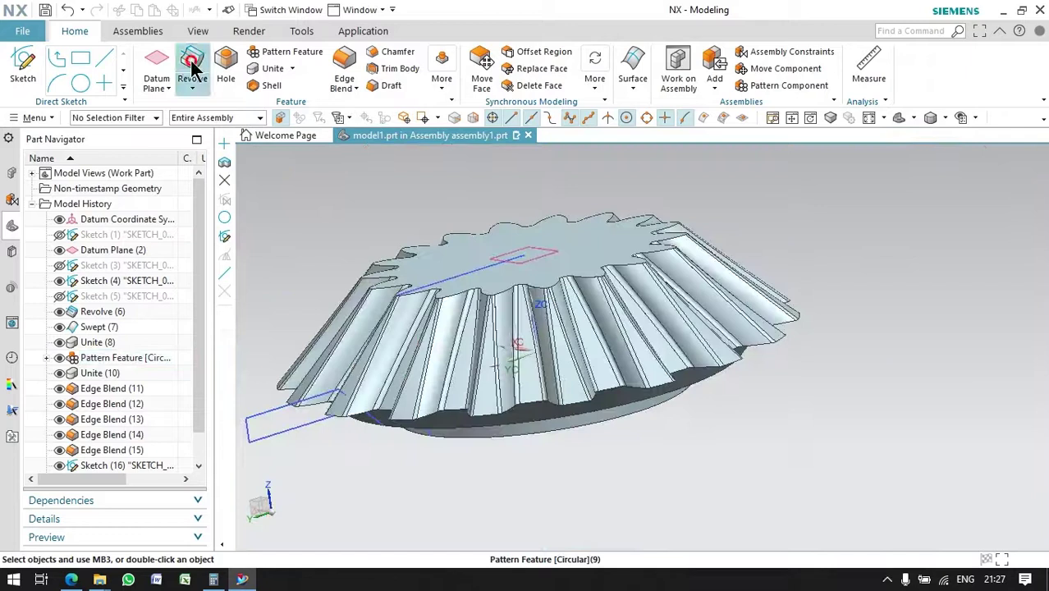
pyautogui.click(193, 68)
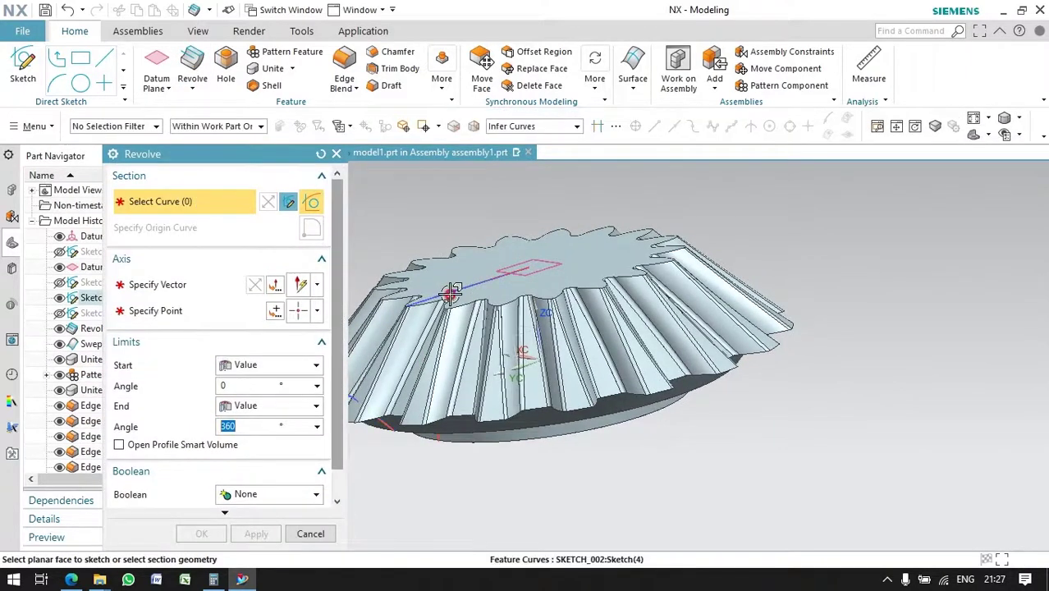
pyautogui.click(450, 294)
pyautogui.middleClick(525, 394)
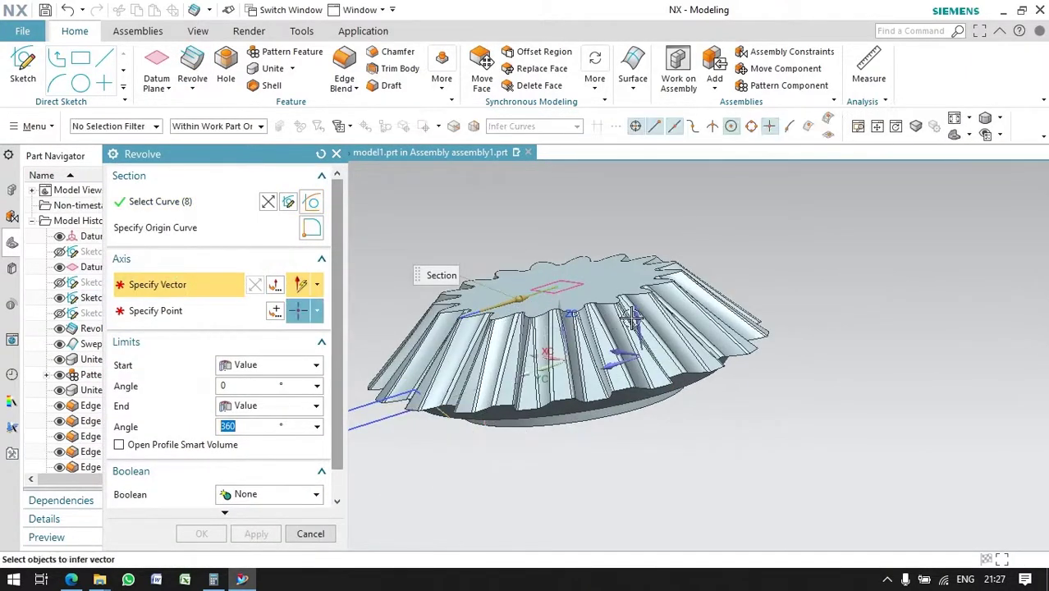
pyautogui.click(275, 310)
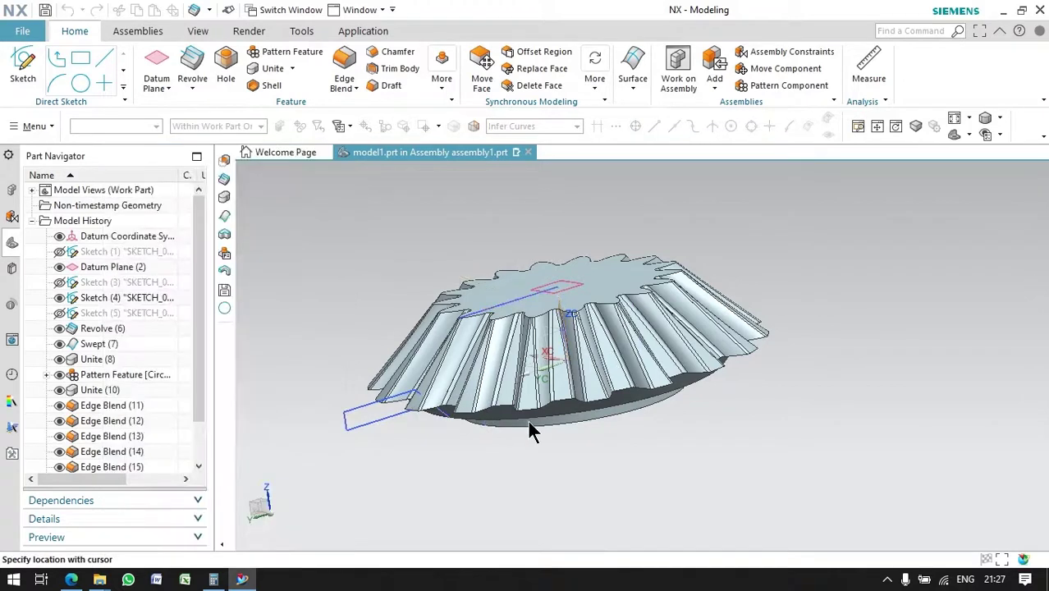
pyautogui.click(236, 442)
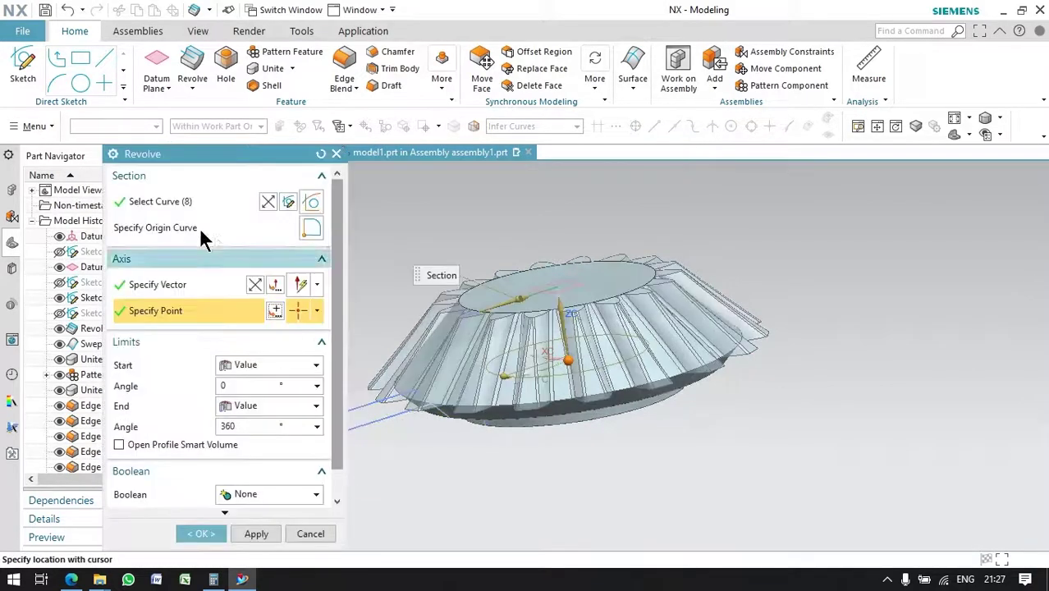
pyautogui.click(425, 441)
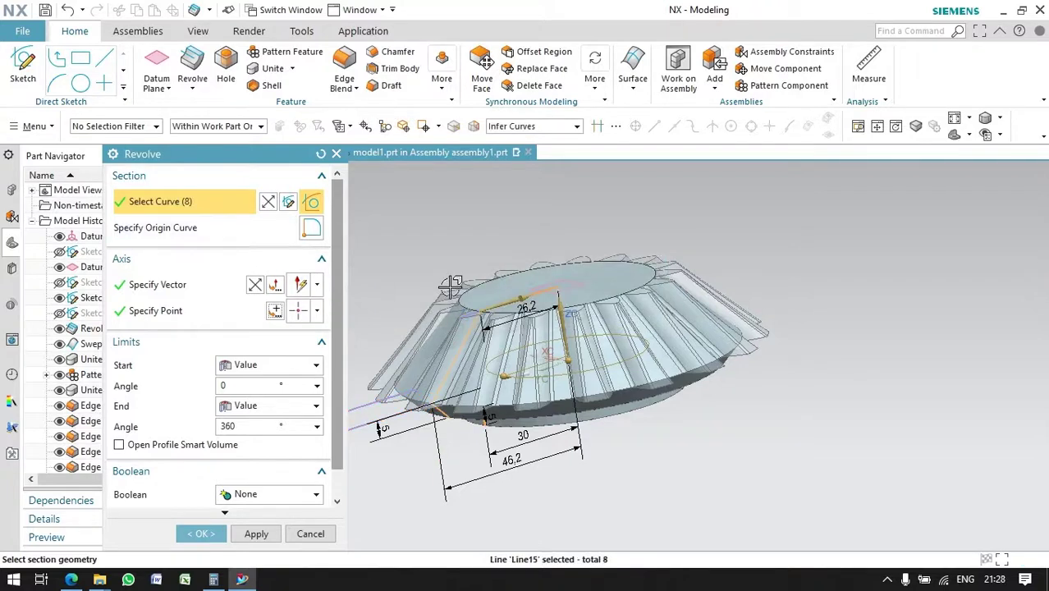
pyautogui.scroll(2, 532, 286)
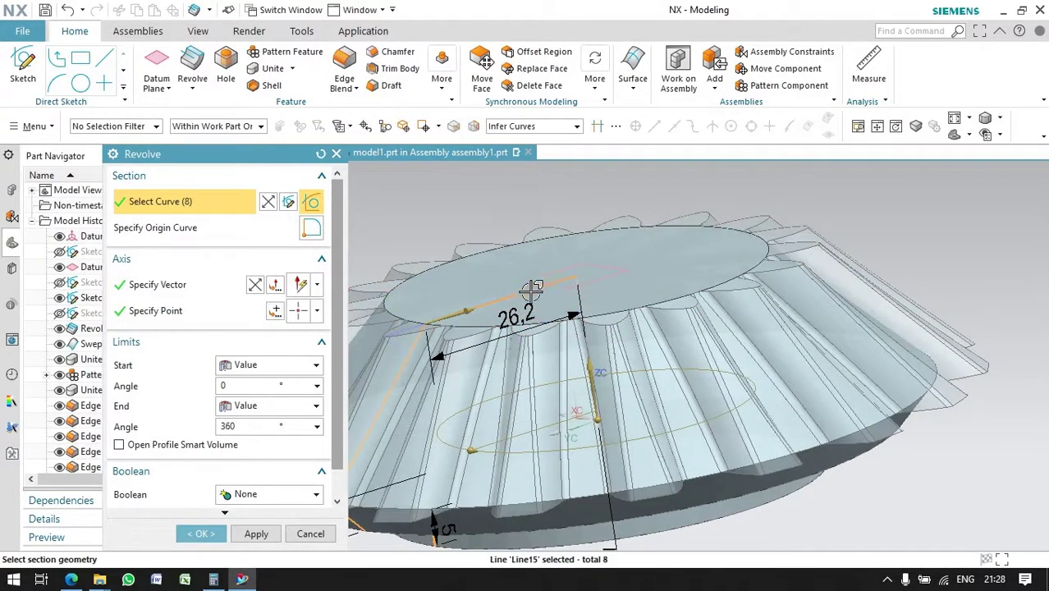
pyautogui.scroll(-3, 534, 289)
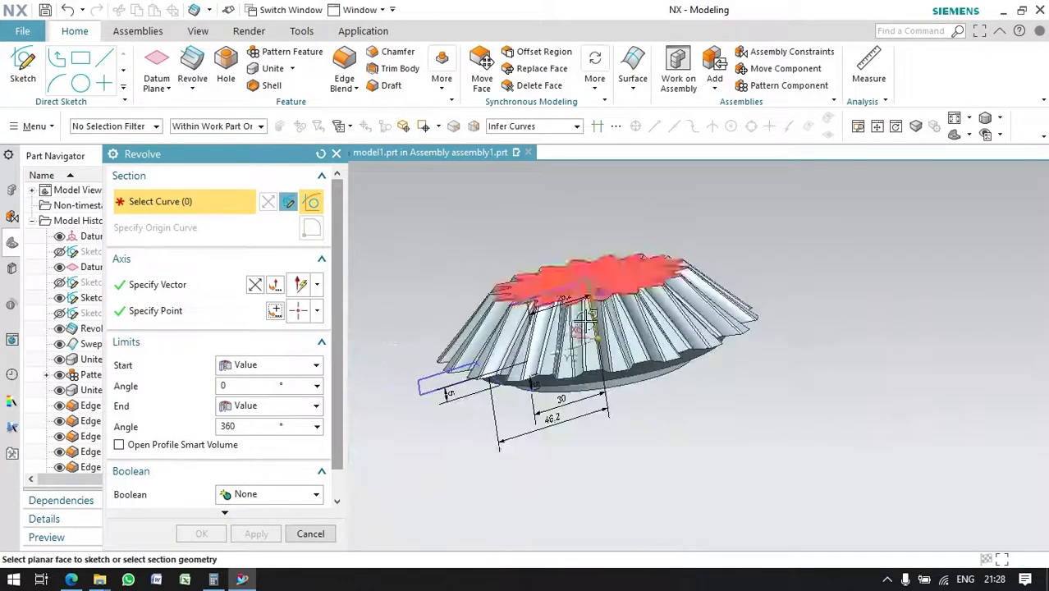
pyautogui.click(422, 393)
# Step: Subtract the 360° revolve from the gear and inspect the trimmed teeth
pyautogui.click(279, 494)
pyautogui.click(264, 544)
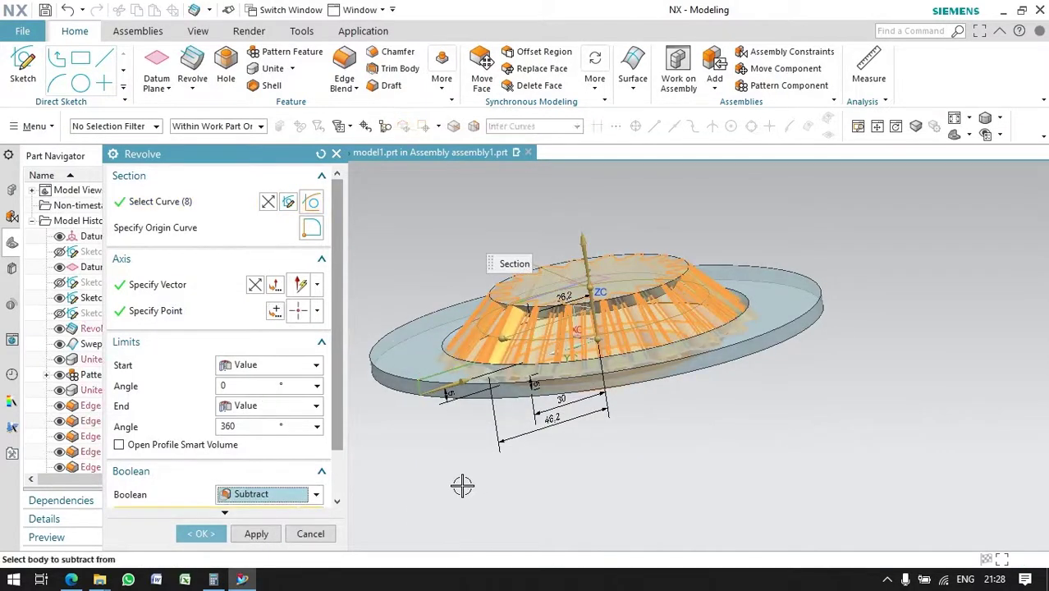
pyautogui.click(205, 535)
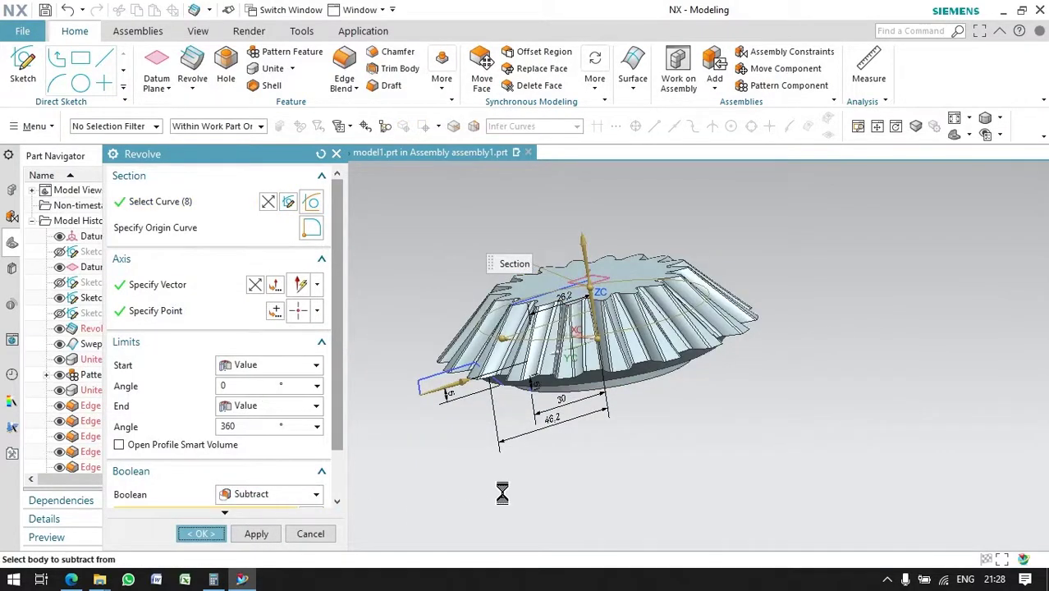
pyautogui.moveTo(645, 362)
pyautogui.mouseDown(button='middle')
pyautogui.moveTo(672, 312)
pyautogui.moveTo(668, 285)
pyautogui.mouseUp(button='middle')
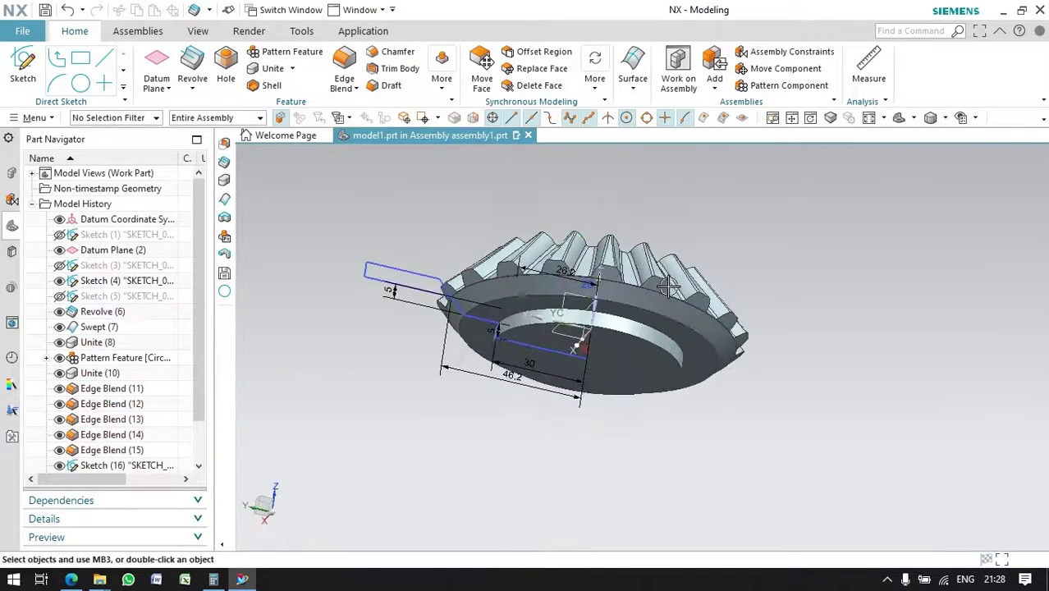
# Step: Hide Sketch (16), Sketch (17) and Sketch (4) so only the trimmed gear shows
pyautogui.scroll(5, 631, 312)
pyautogui.scroll(-5, 337, 334)
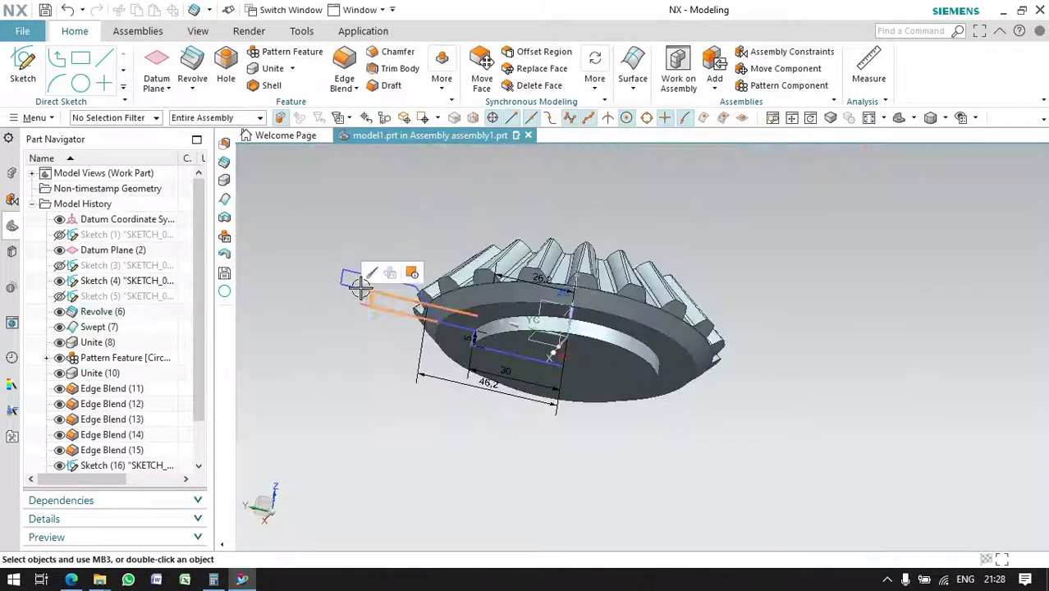
pyautogui.scroll(-1, 93, 461)
pyautogui.rightClick(93, 457)
pyautogui.press('Escape')
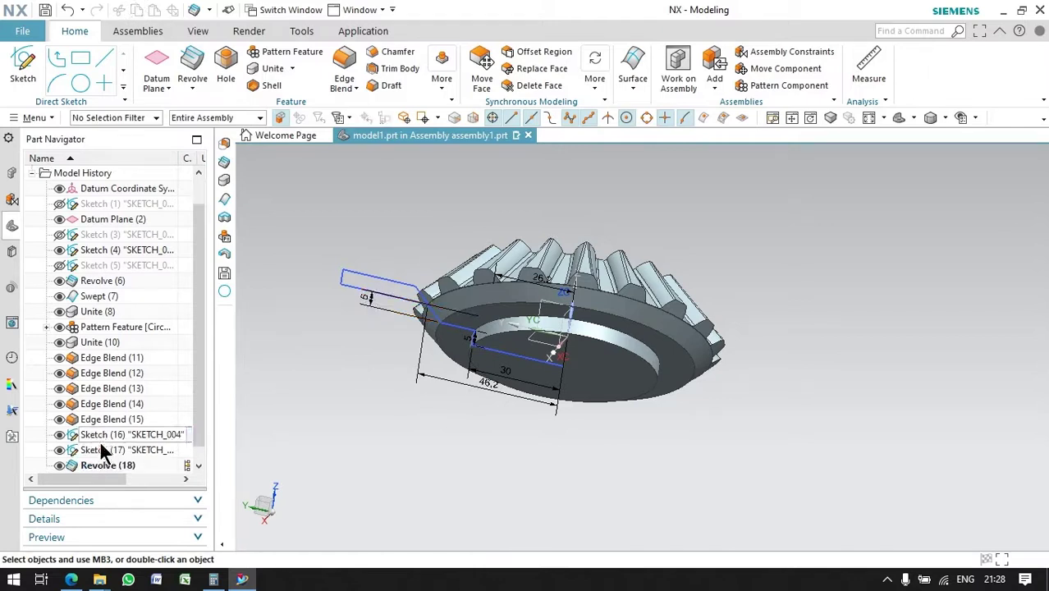
pyautogui.click(101, 451)
pyautogui.keyDown('ctrl'); pyautogui.click(104, 435); pyautogui.keyUp('ctrl')
pyautogui.rightClick(105, 435)
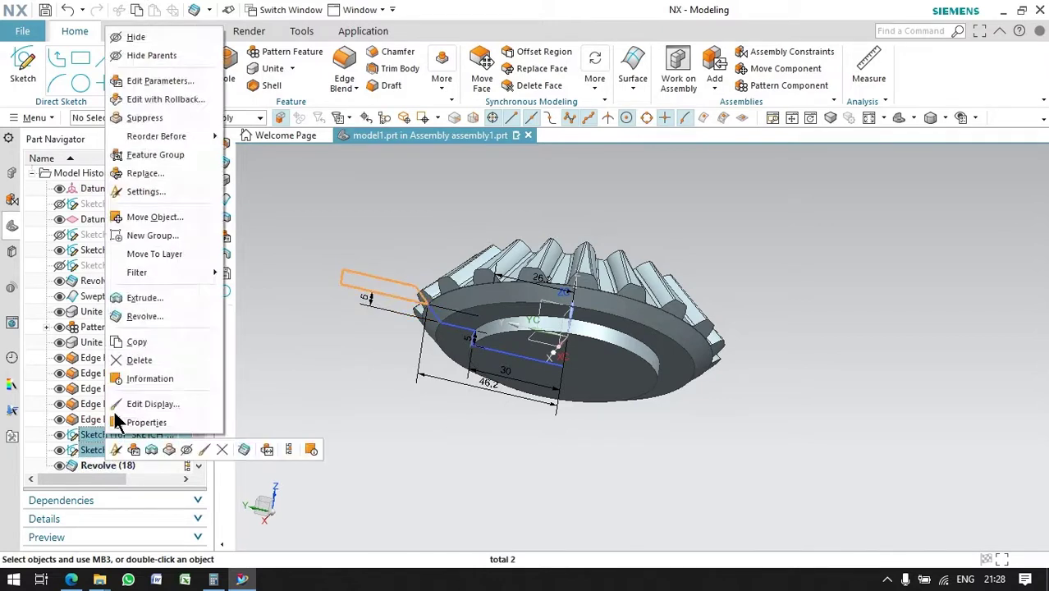
pyautogui.click(151, 55)
pyautogui.rightClick(520, 272)
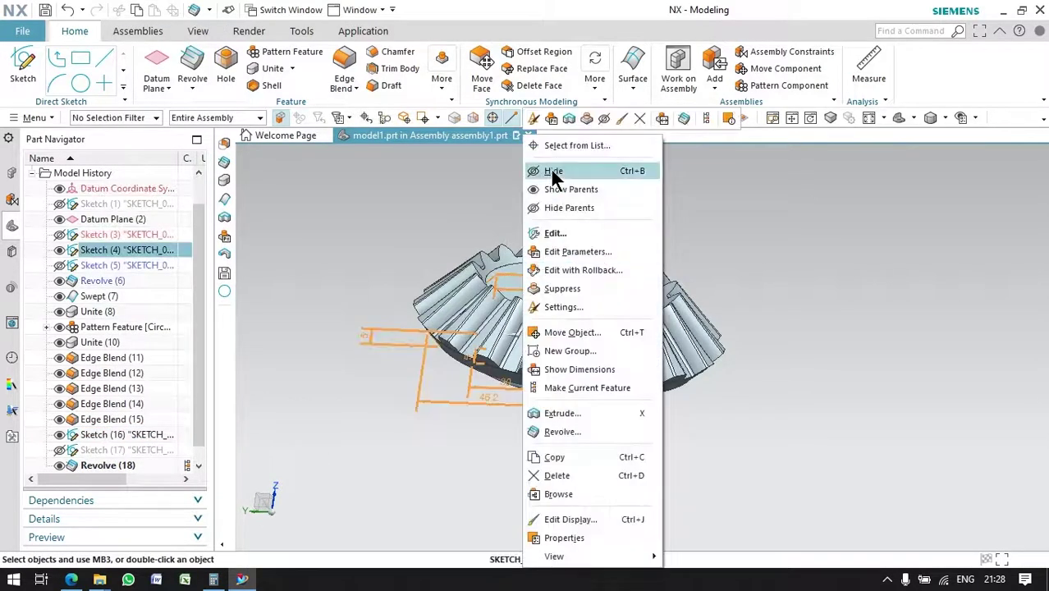
pyautogui.click(553, 173)
pyautogui.moveTo(545, 288); pyautogui.dragTo(541, 320, button='middle')
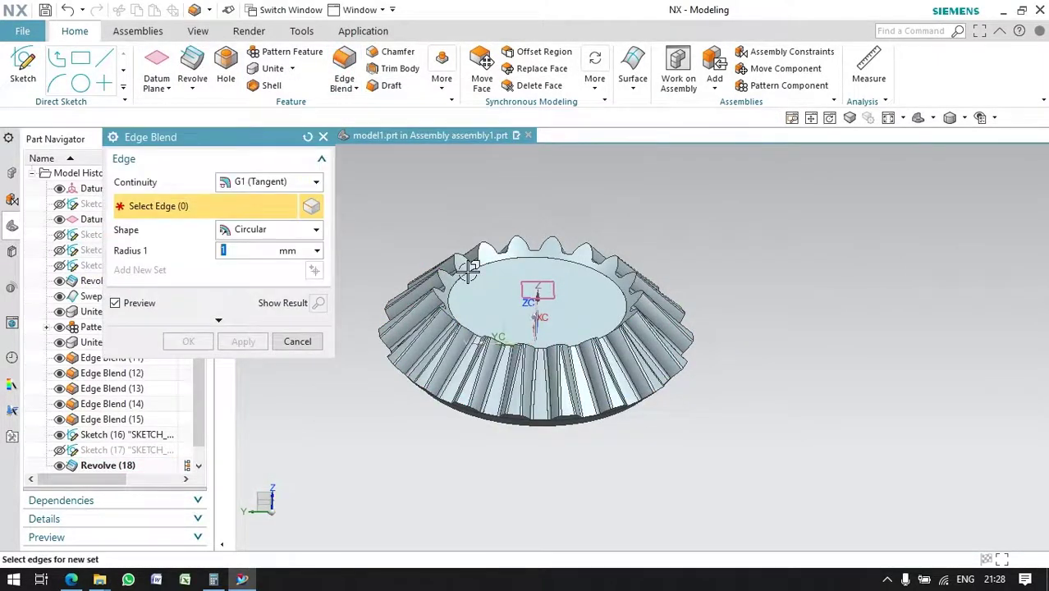
# Step: Apply a 1 mm edge blend to the selected gear edge and fit the view
pyautogui.click(442, 303)
pyautogui.middleClick(343, 410)
pyautogui.moveTo(344, 410)
pyautogui.mouseDown(button='middle')
pyautogui.moveTo(480, 415)
pyautogui.moveTo(456, 289)
pyautogui.moveTo(461, 335)
pyautogui.moveTo(445, 337)
pyautogui.mouseUp(button='middle')
pyautogui.scroll(5, 455, 289)
pyautogui.scroll(-3, 766, 227)
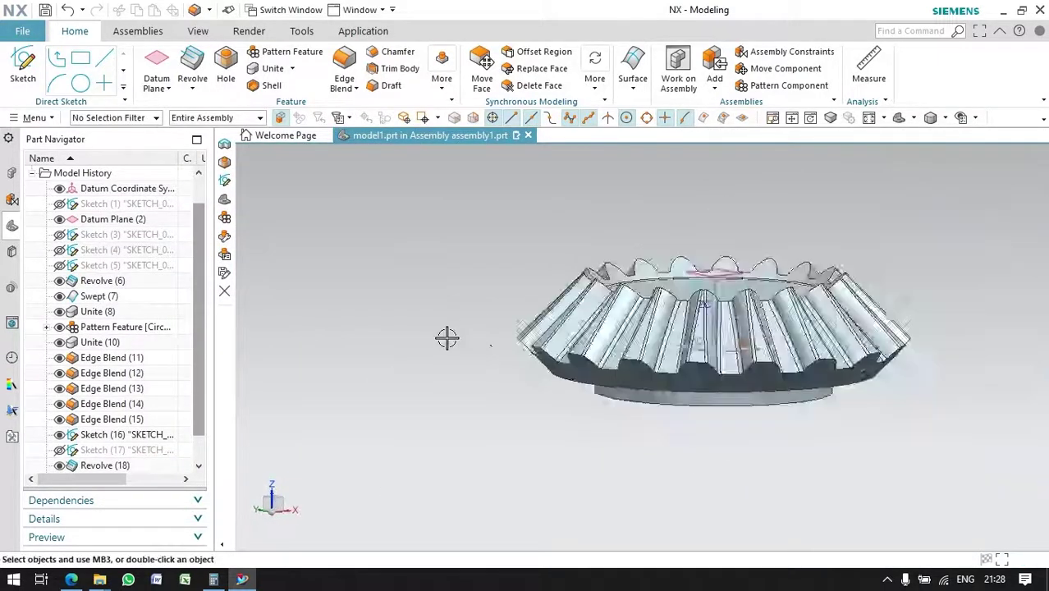
pyautogui.hotkey('ctrl', 'f')
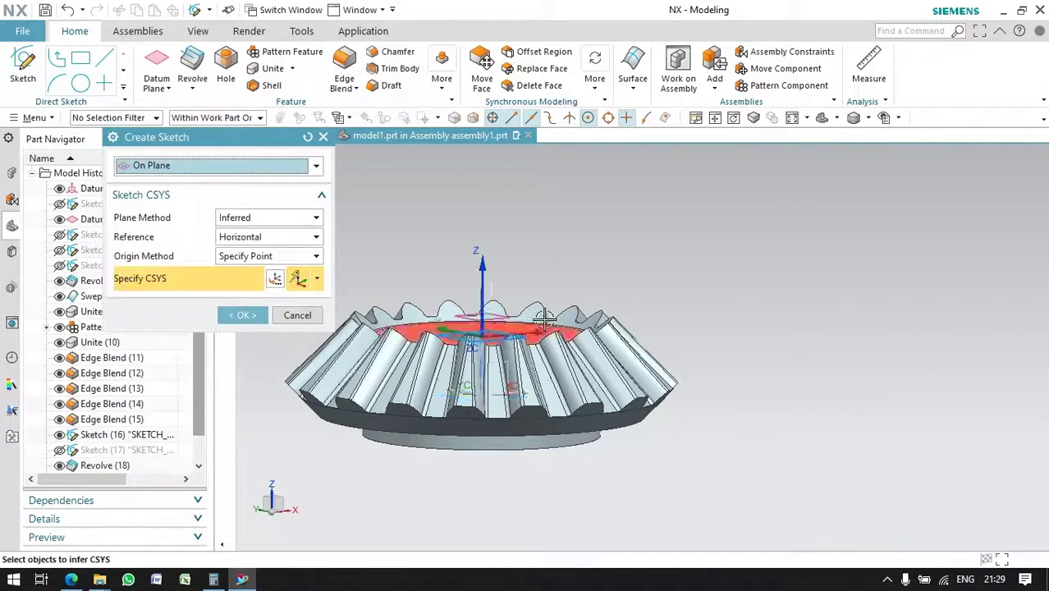
# Step: Sketch a diameter 25 circle centred on the gear's top face and finish the sketch
pyautogui.moveTo(475, 251); pyautogui.dragTo(565, 351, button='middle')
pyautogui.click(565, 351)
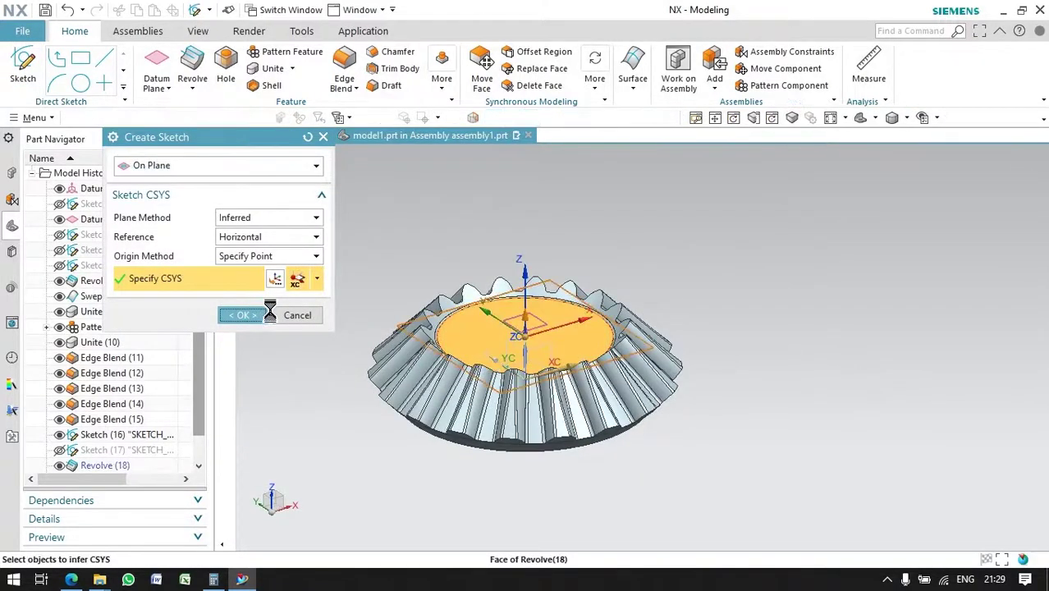
pyautogui.click(242, 315)
pyautogui.click(185, 57)
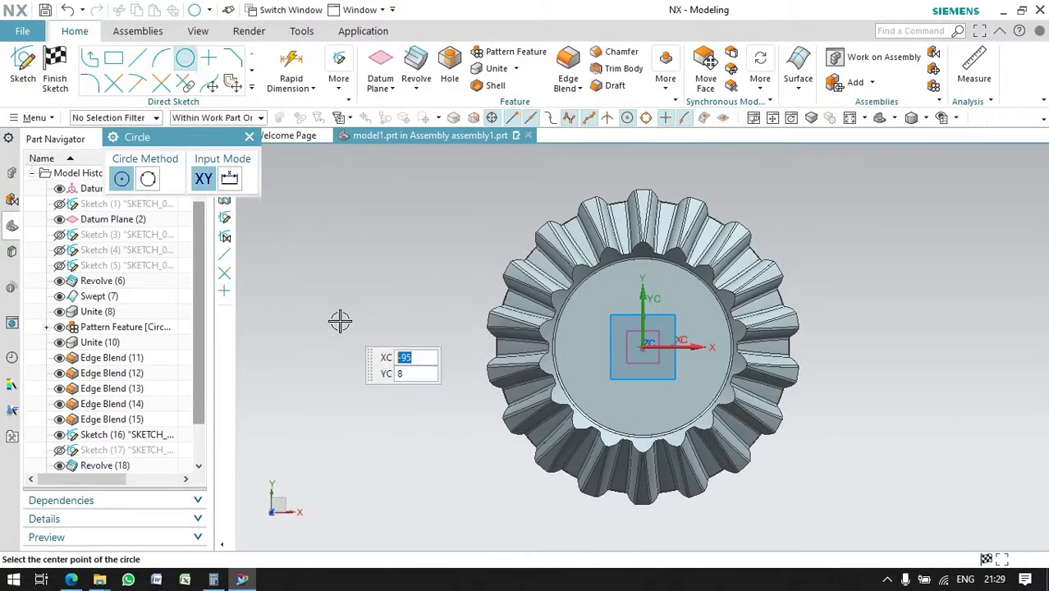
pyautogui.press('Tab')
pyautogui.press('Return')
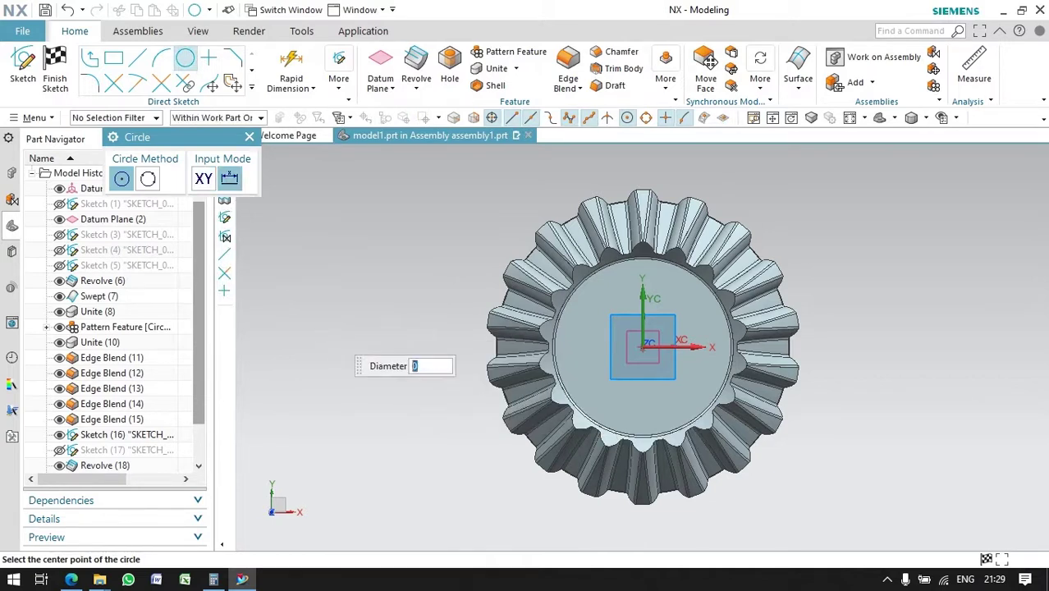
pyautogui.write('25')
pyautogui.click(249, 137)
pyautogui.click(185, 57)
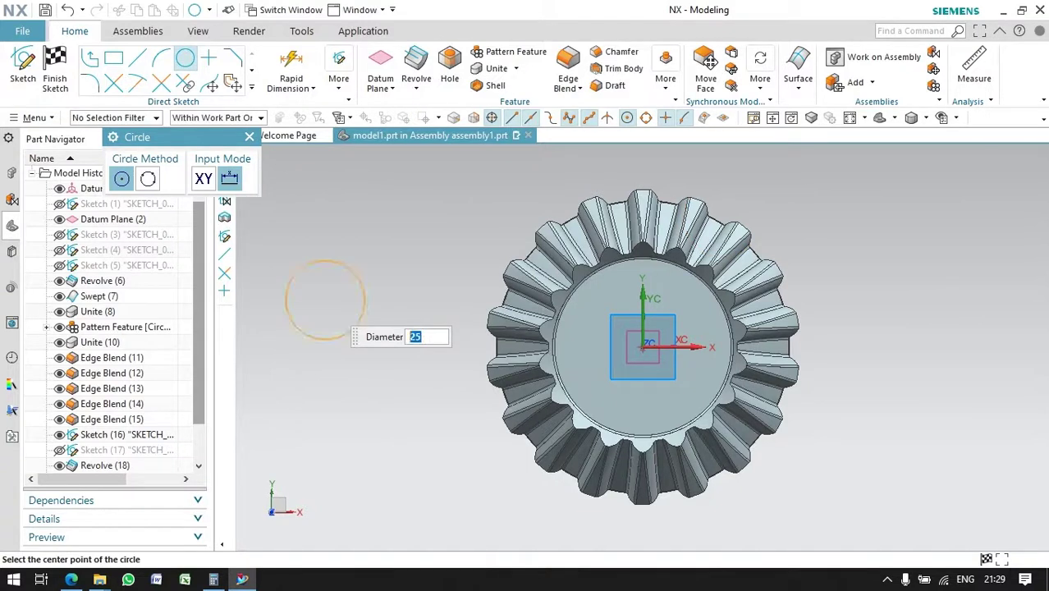
pyautogui.moveTo(462, 368); pyautogui.dragTo(451, 290, button='middle')
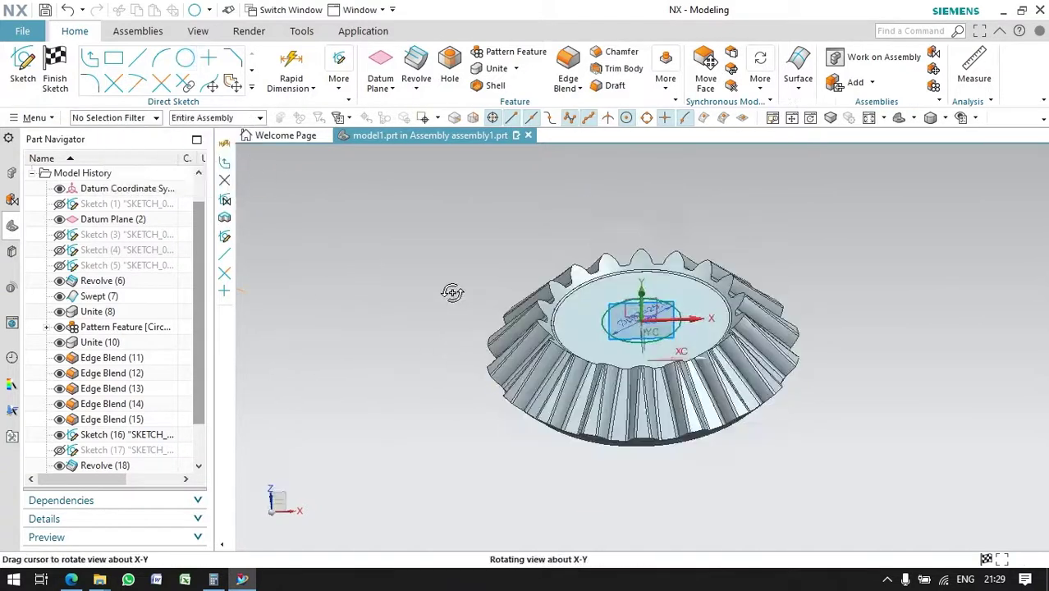
pyautogui.click(64, 71)
# Step: Extrude the 25-diameter circle reversed into the gear as a Subtract cut
pyautogui.click(192, 85)
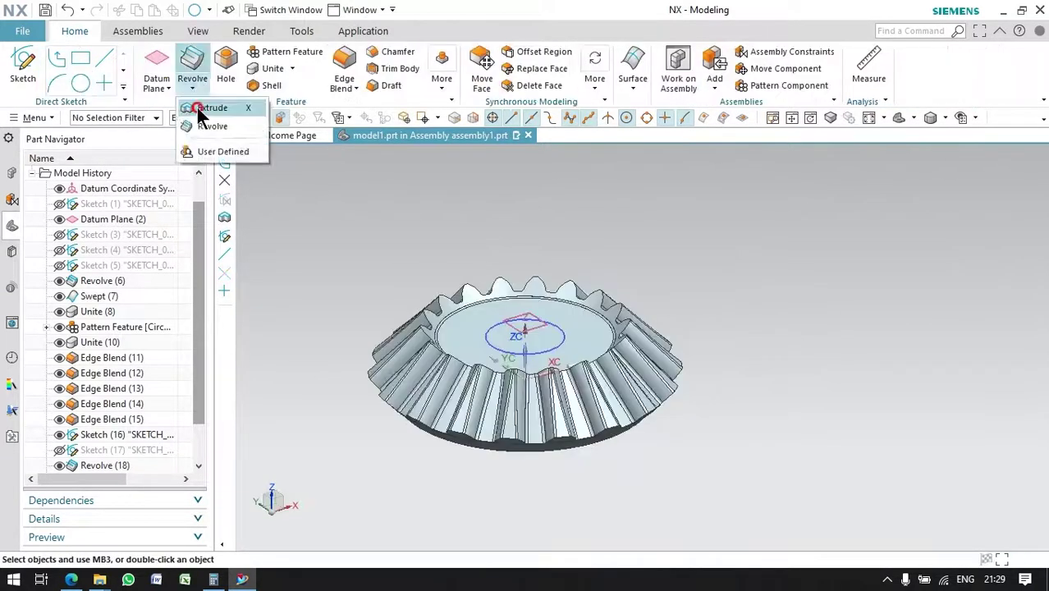
pyautogui.click(199, 104)
pyautogui.click(549, 349)
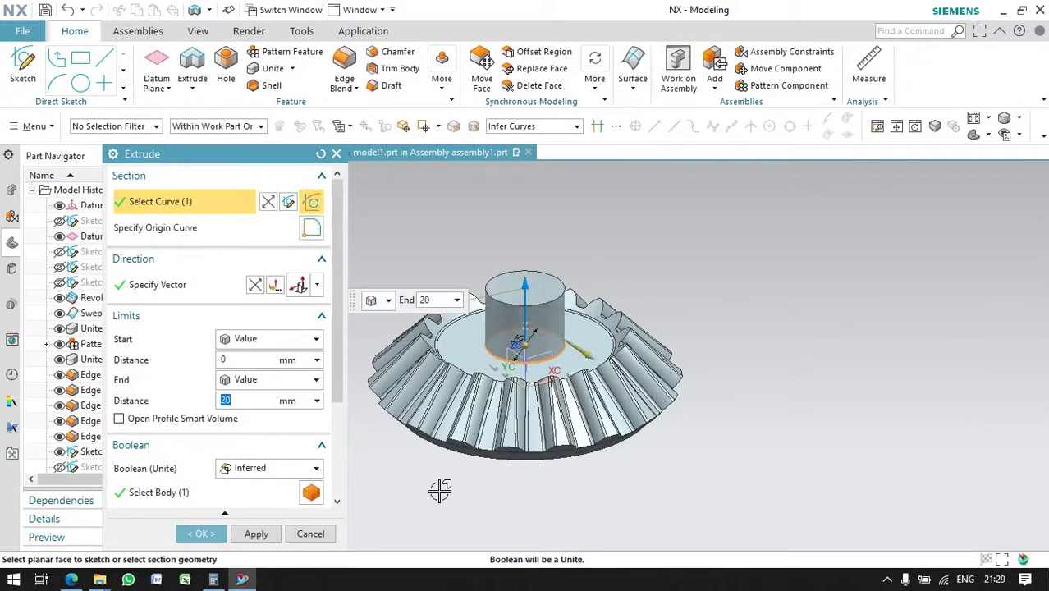
pyautogui.click(255, 285)
pyautogui.click(271, 468)
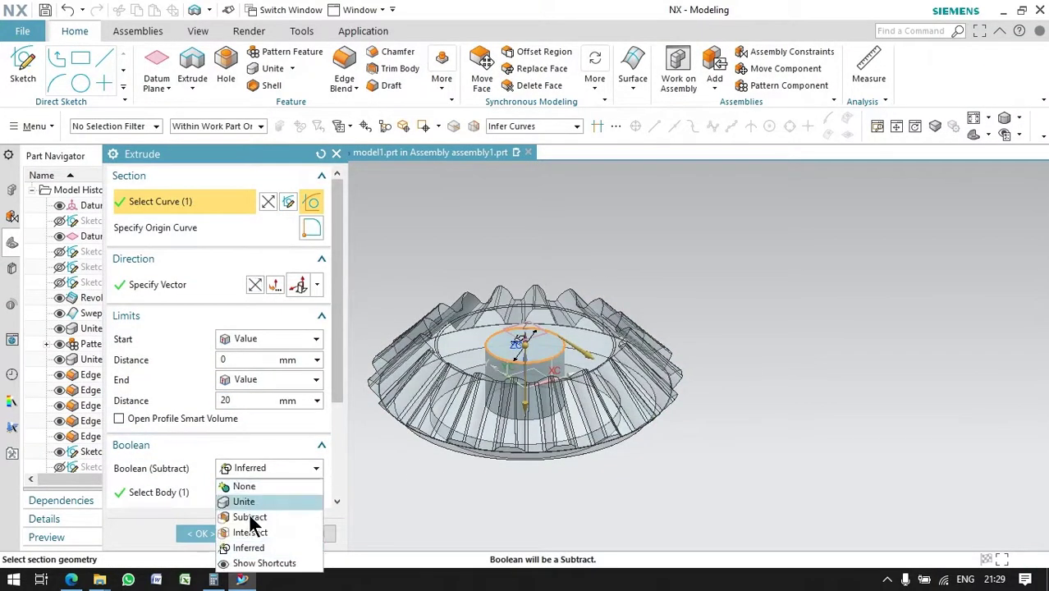
pyautogui.click(256, 517)
pyautogui.click(204, 533)
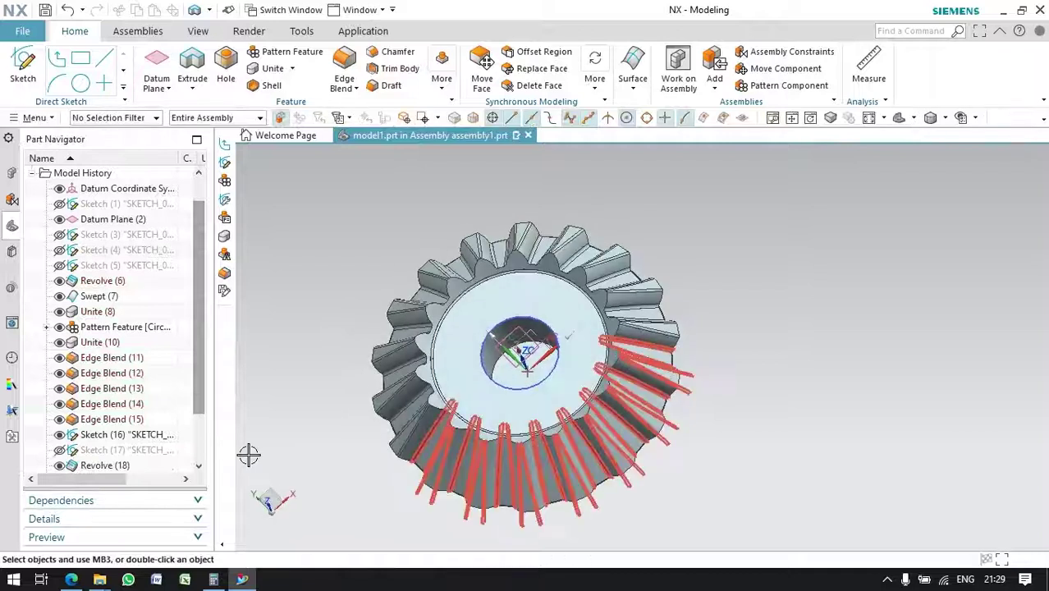
# Step: Edit Extrude (21) to set its end distance to 50
pyautogui.click(97, 450)
pyautogui.rightClick(92, 448)
pyautogui.click(98, 434)
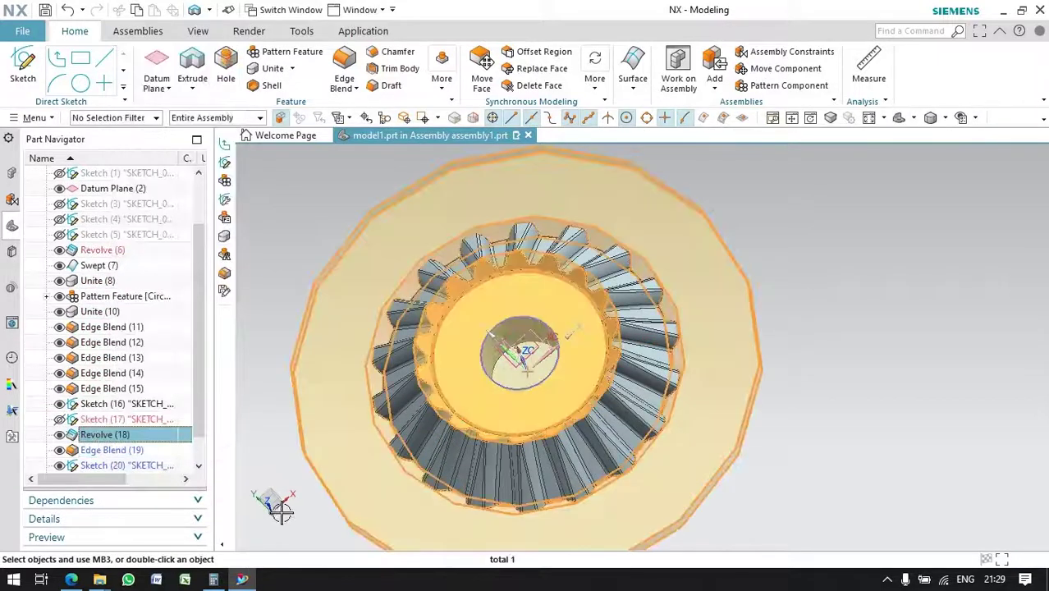
pyautogui.scroll(-1, 202, 428)
pyautogui.rightClick(129, 453)
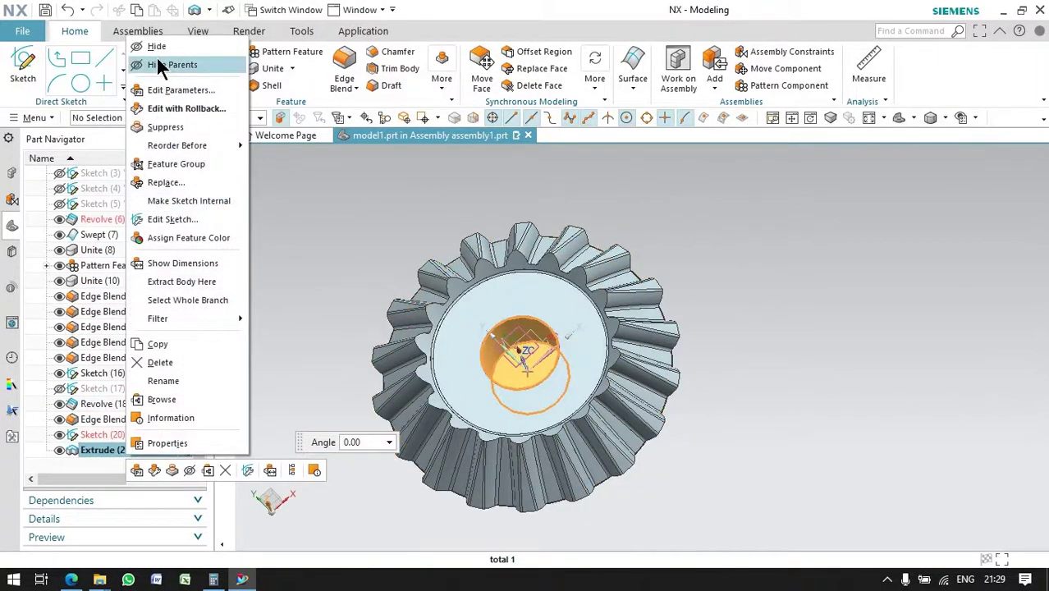
pyautogui.click(179, 90)
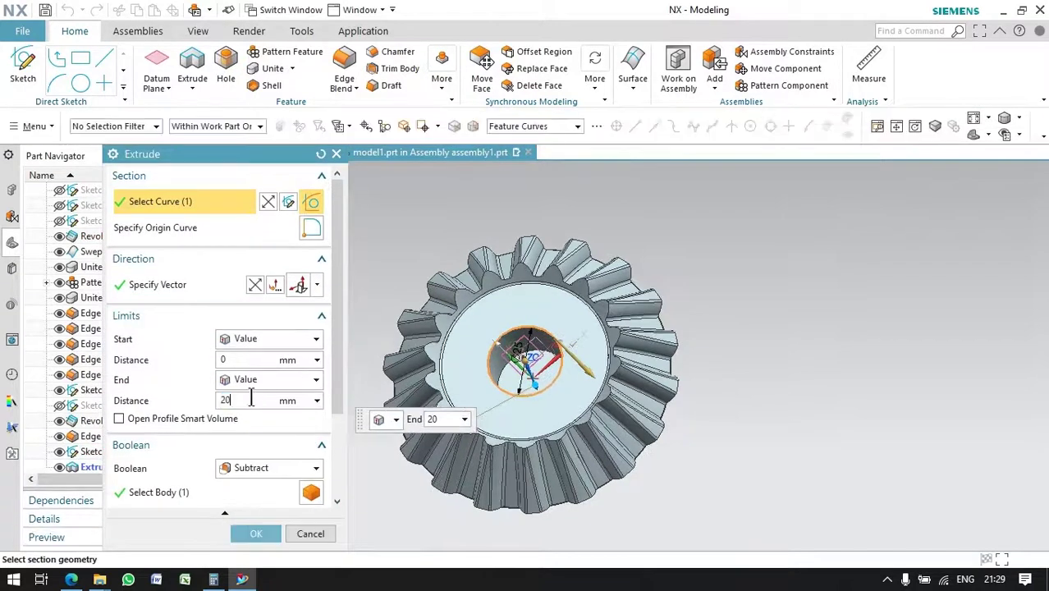
pyautogui.write('50')
pyautogui.press('Return')
pyautogui.click(257, 534)
# Step: Hide the datum plane and check the bore through the gear
pyautogui.moveTo(374, 526)
pyautogui.mouseDown(button='middle')
pyautogui.moveTo(408, 367)
pyautogui.moveTo(402, 378)
pyautogui.mouseUp(button='middle')
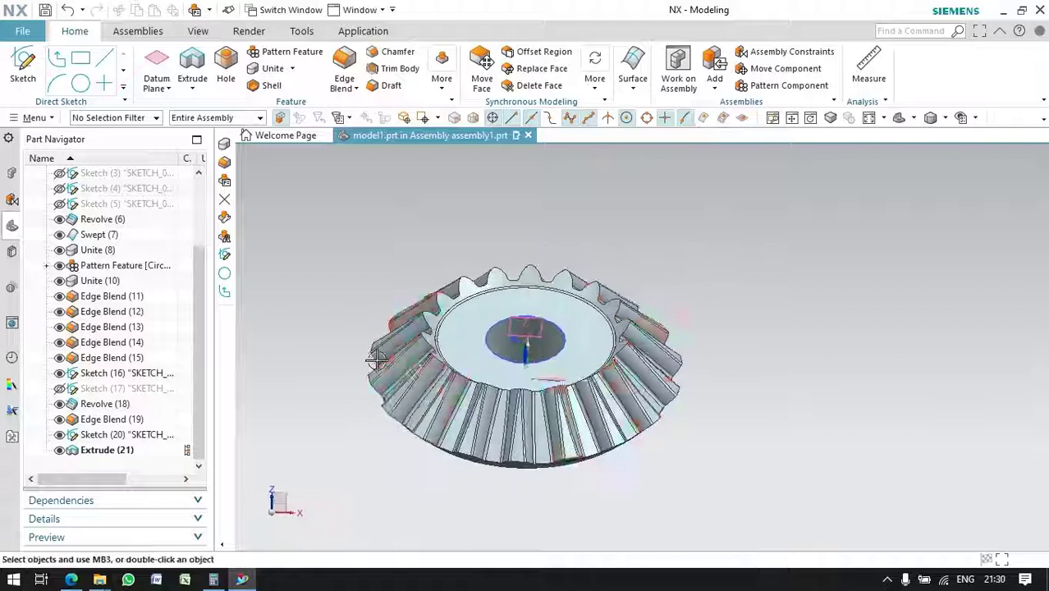
pyautogui.rightClick(475, 338)
pyautogui.click(507, 37)
pyautogui.scroll(2, 525, 369)
pyautogui.scroll(-2, 299, 412)
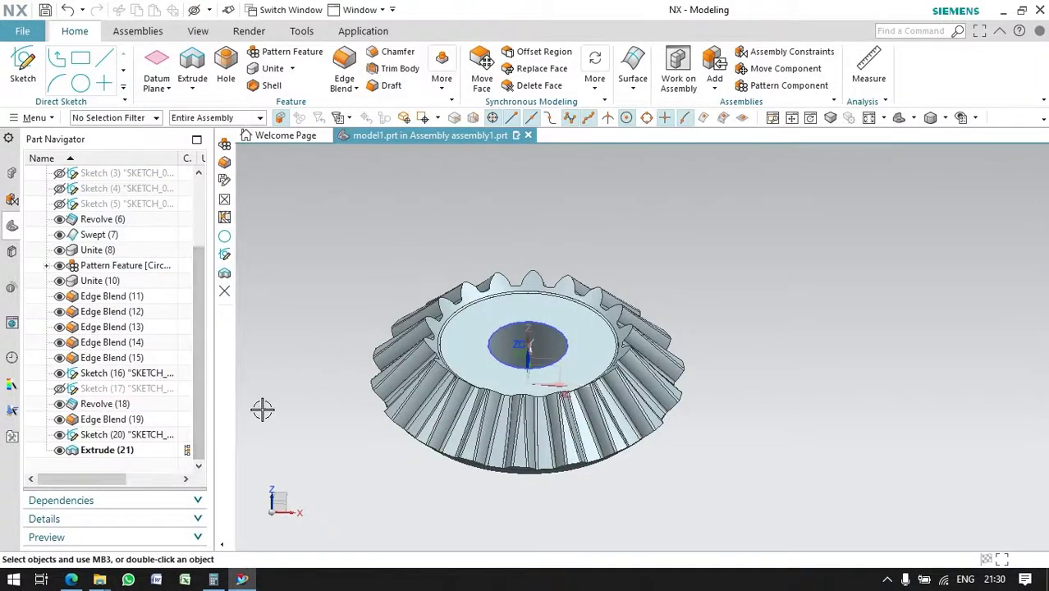